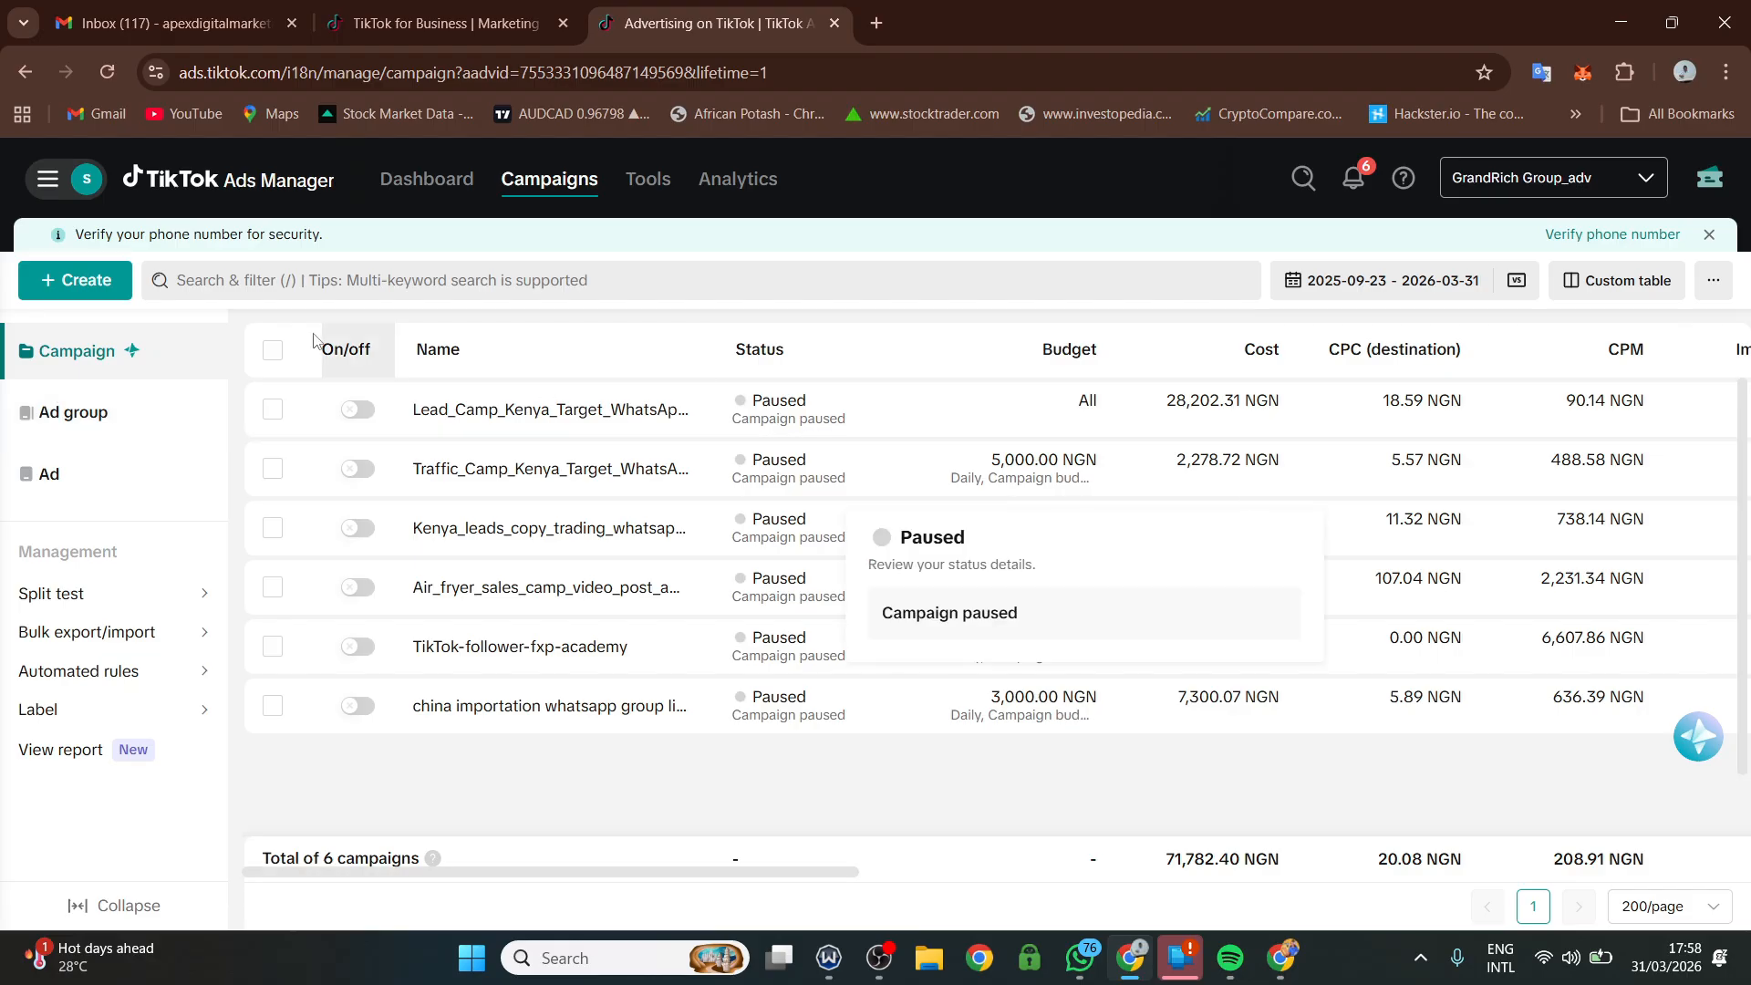
- Start a new campaign, dismiss the workflow introduction, and choose Reach as the advertising objective
click(103, 282)
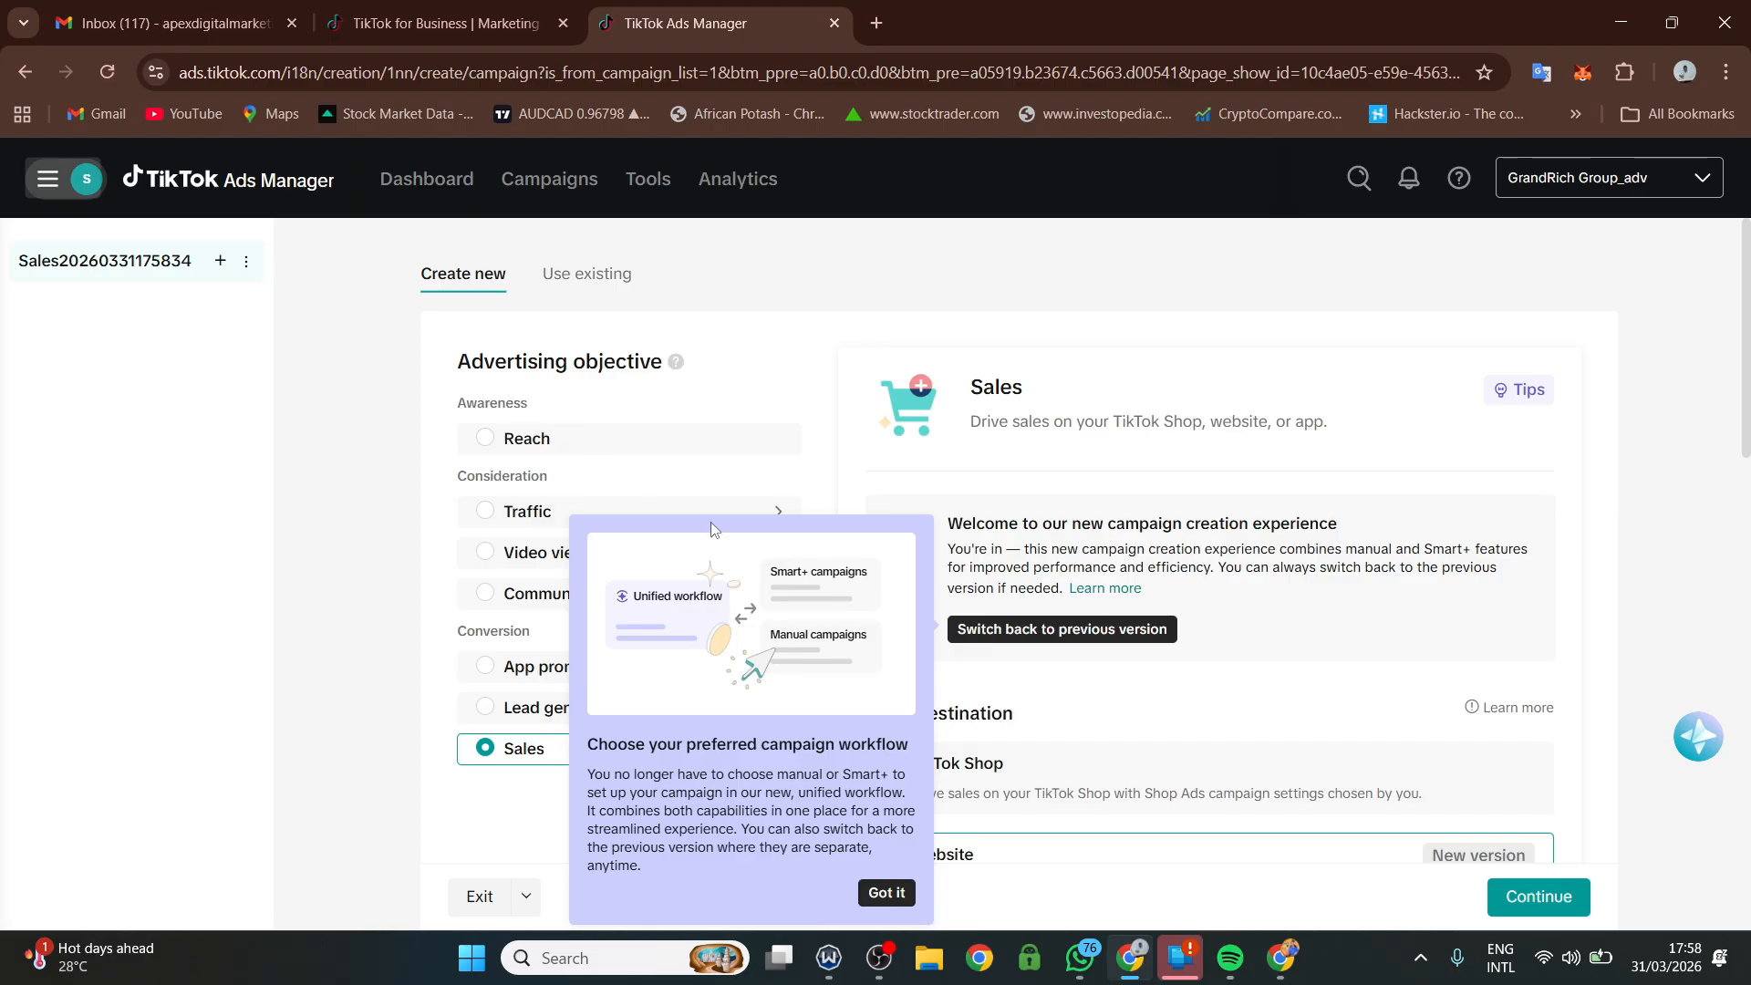
click(877, 895)
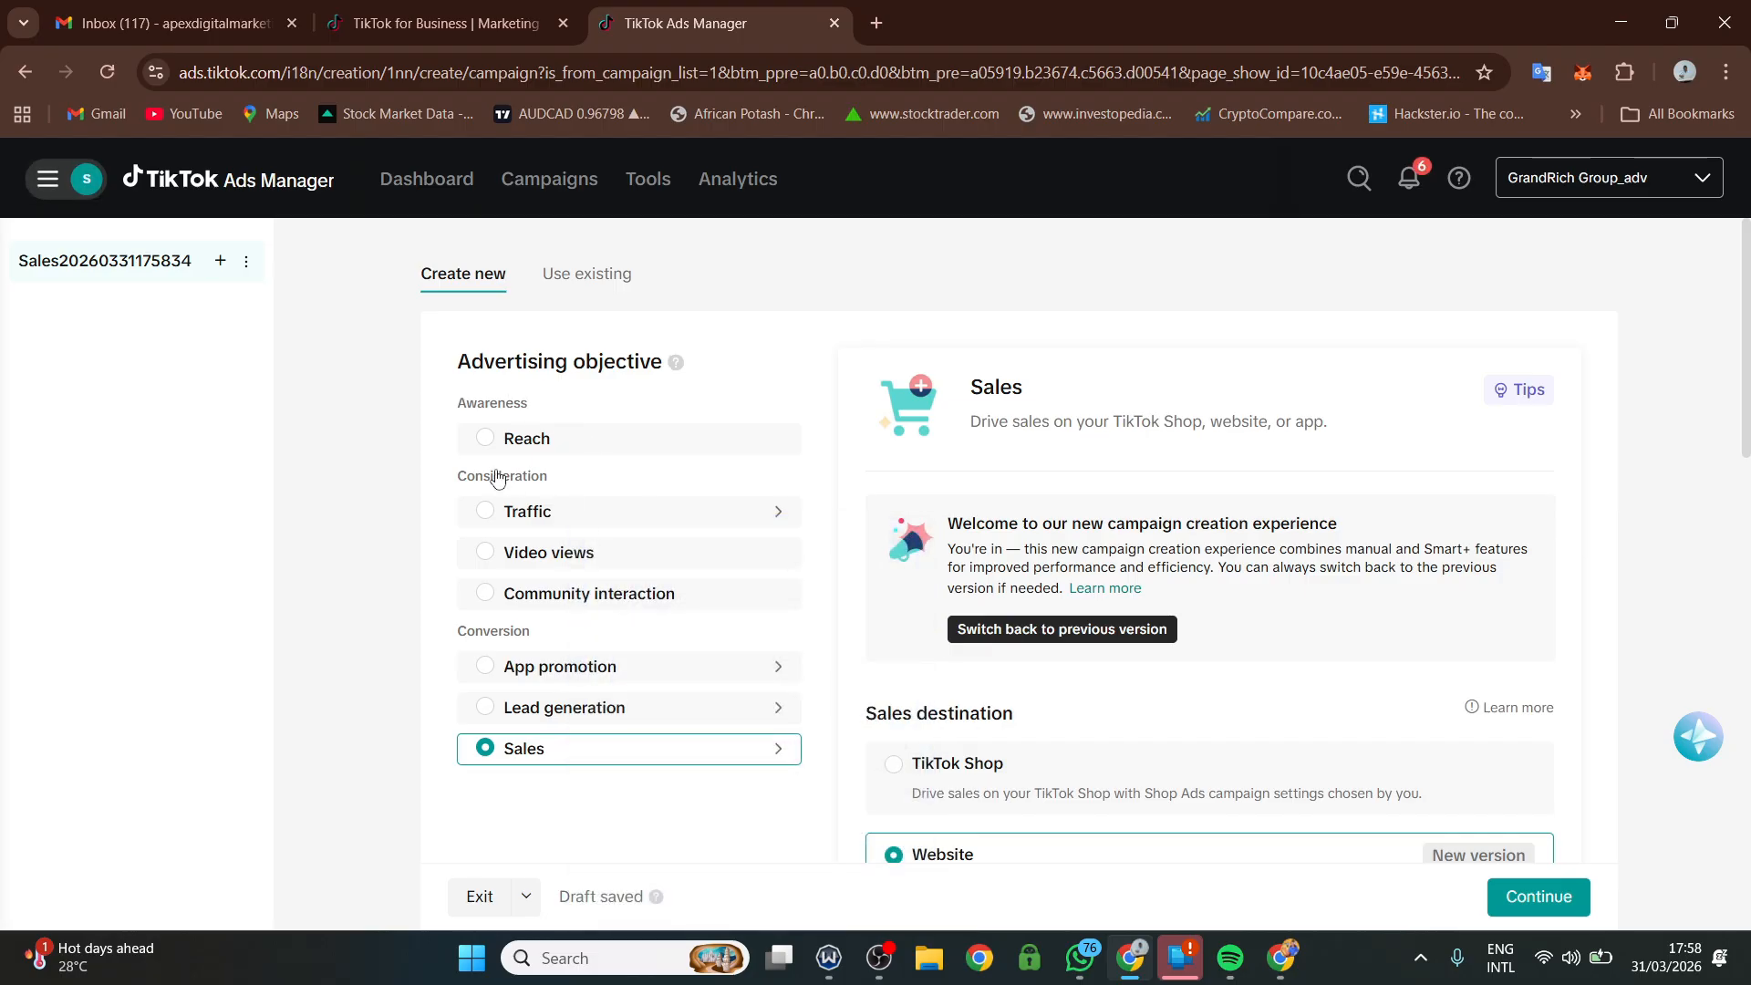
click(486, 440)
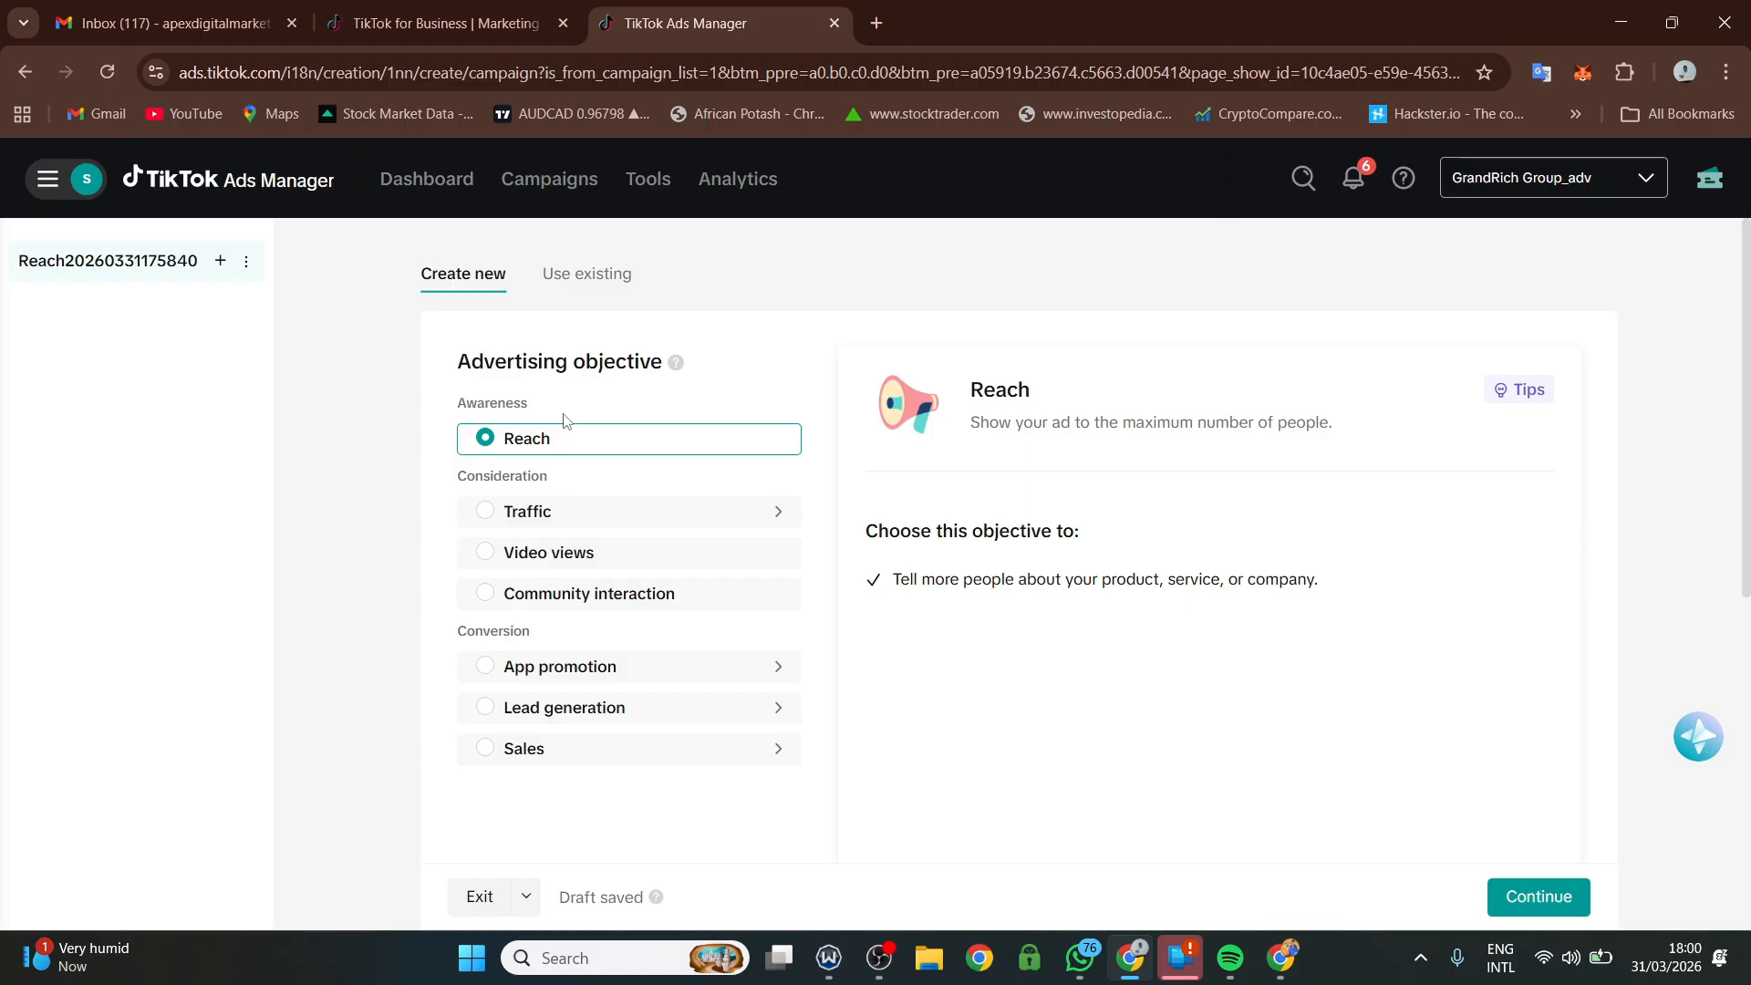
- Set a daily campaign budget of 5000 NGN with campaign budget optimization enabled, and continue to the ad group setup
scroll(707, 524, down, 3)
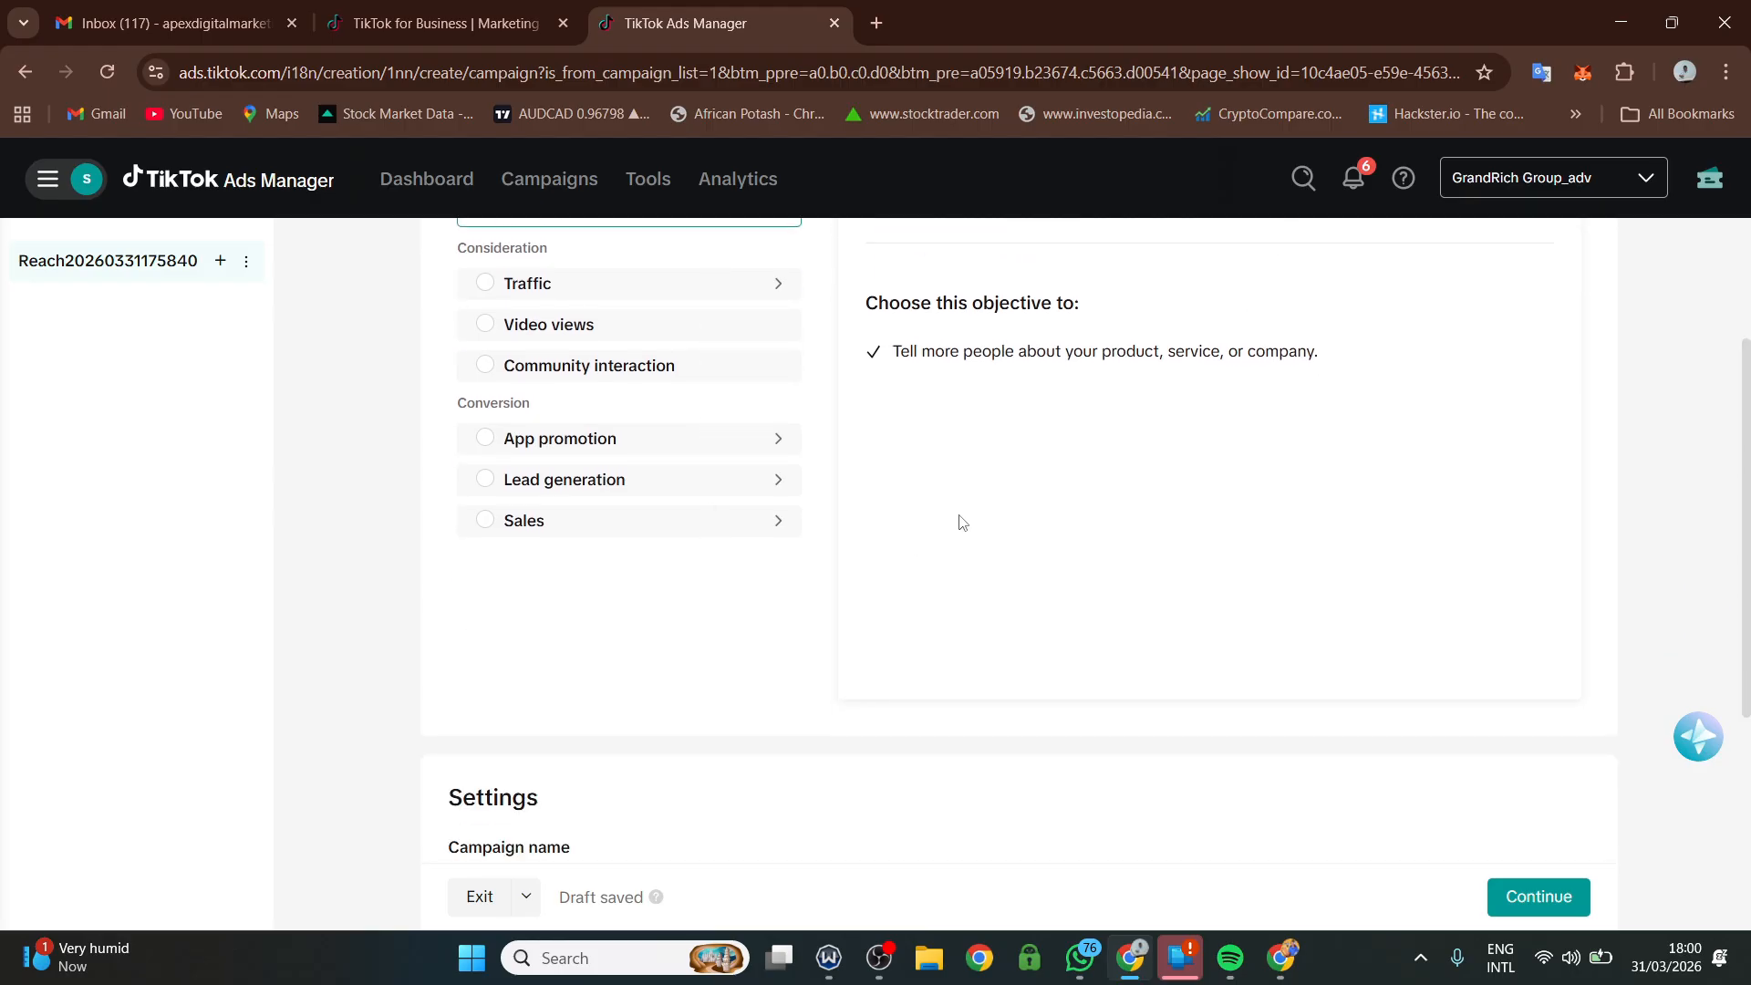
scroll(953, 392, up, 3)
scroll(794, 547, down, 6)
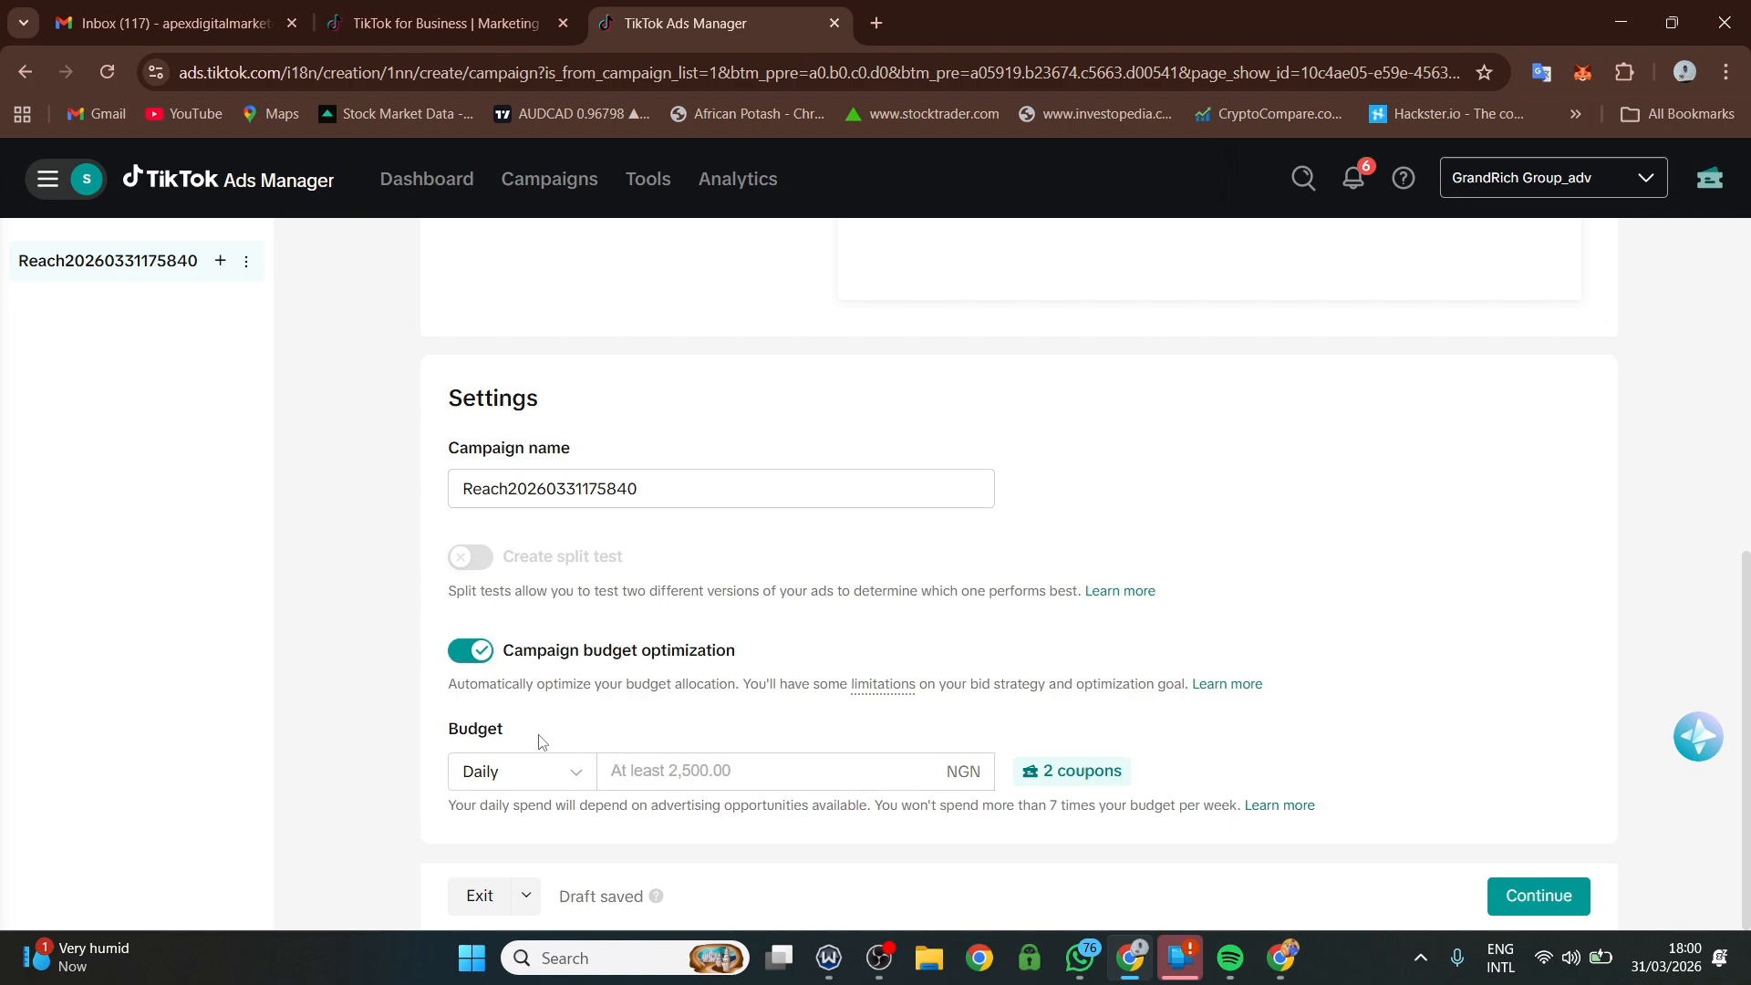
click(483, 657)
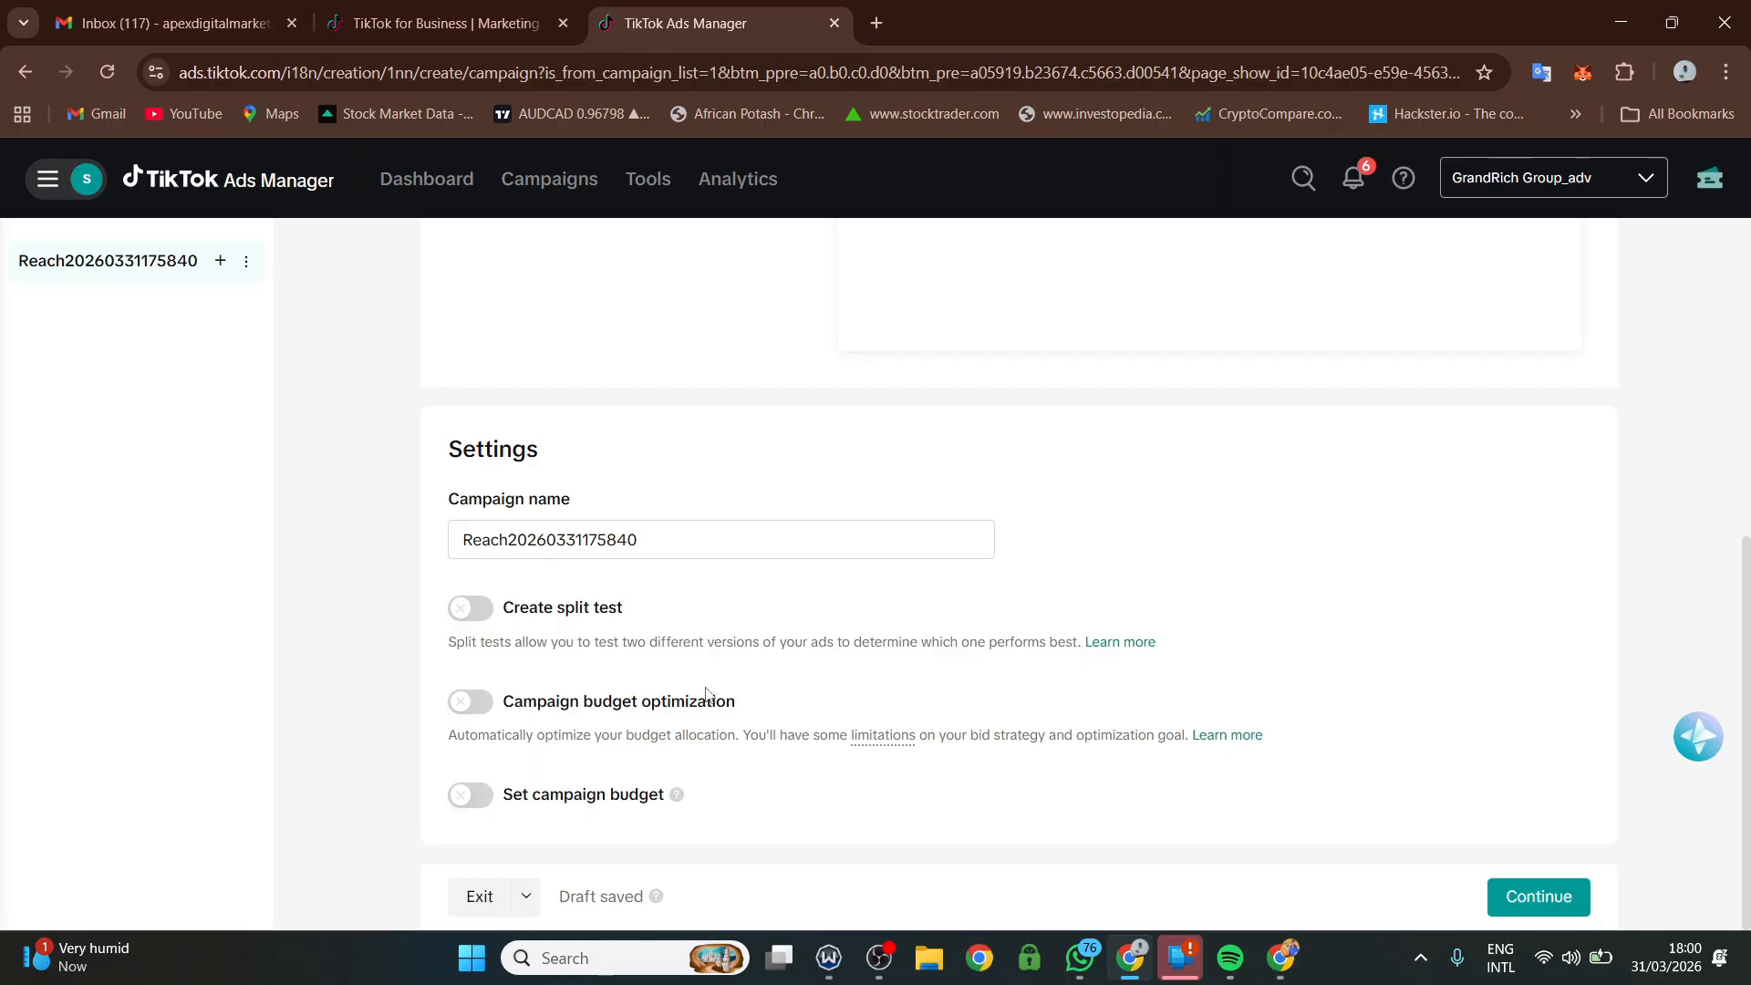
click(478, 703)
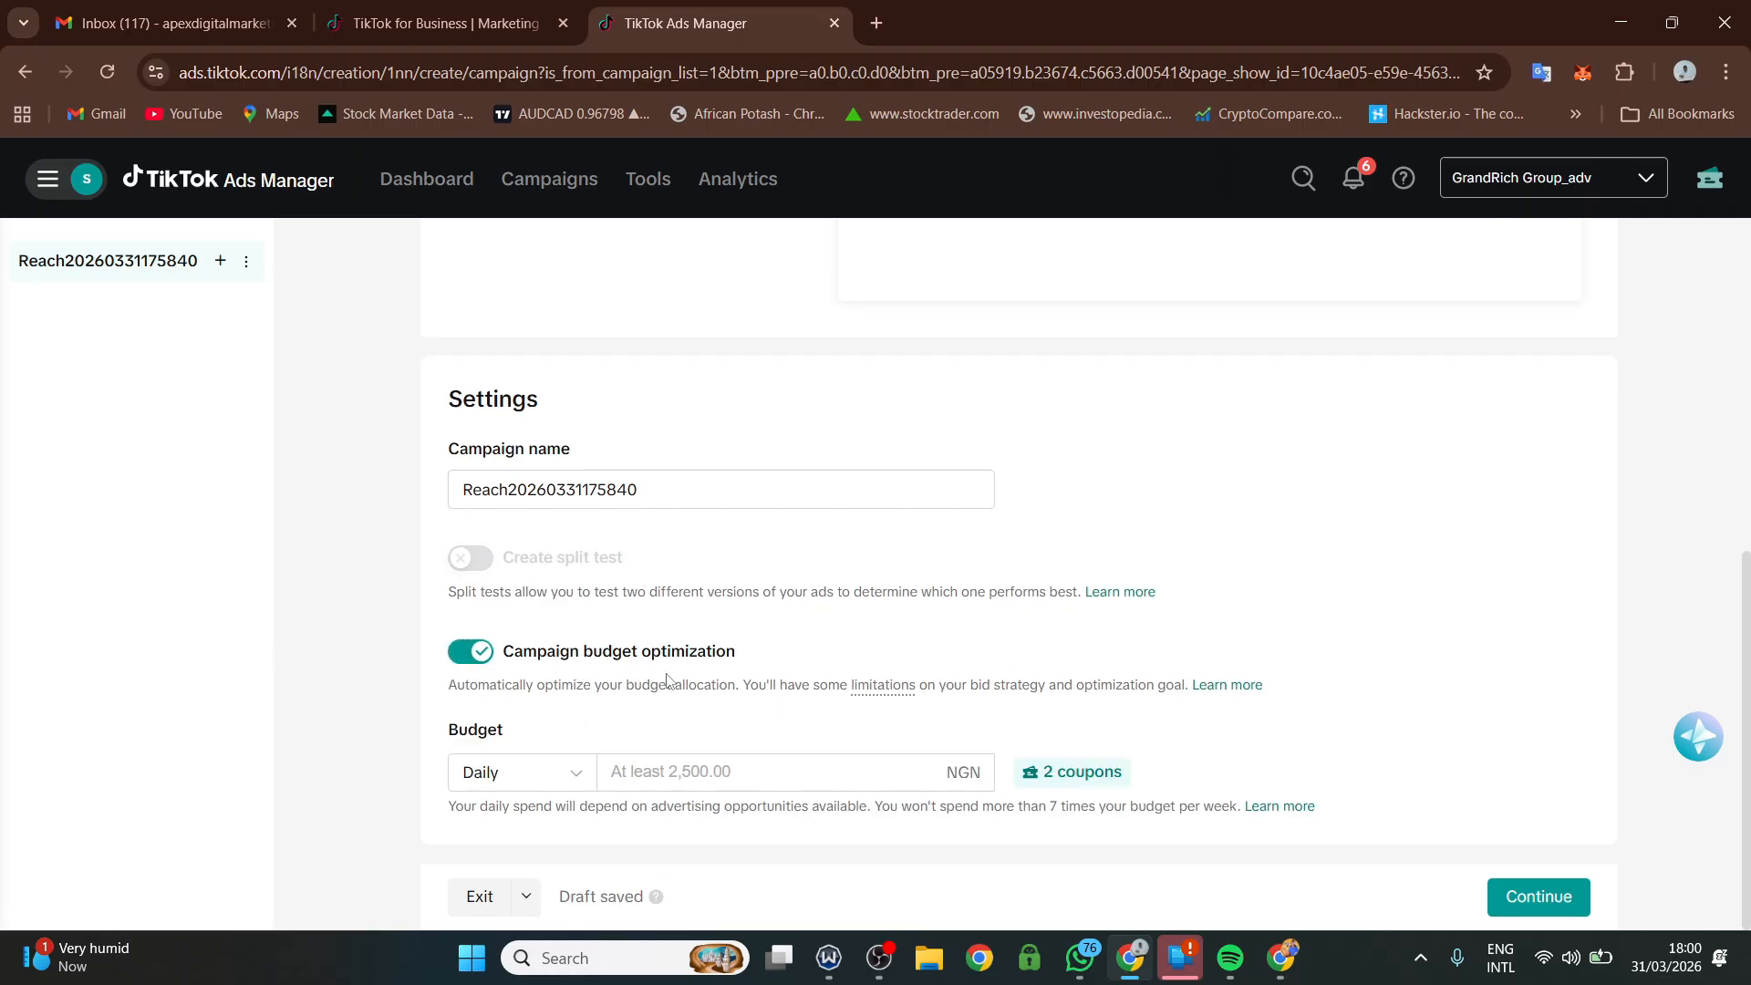
click(695, 776)
text(50000)
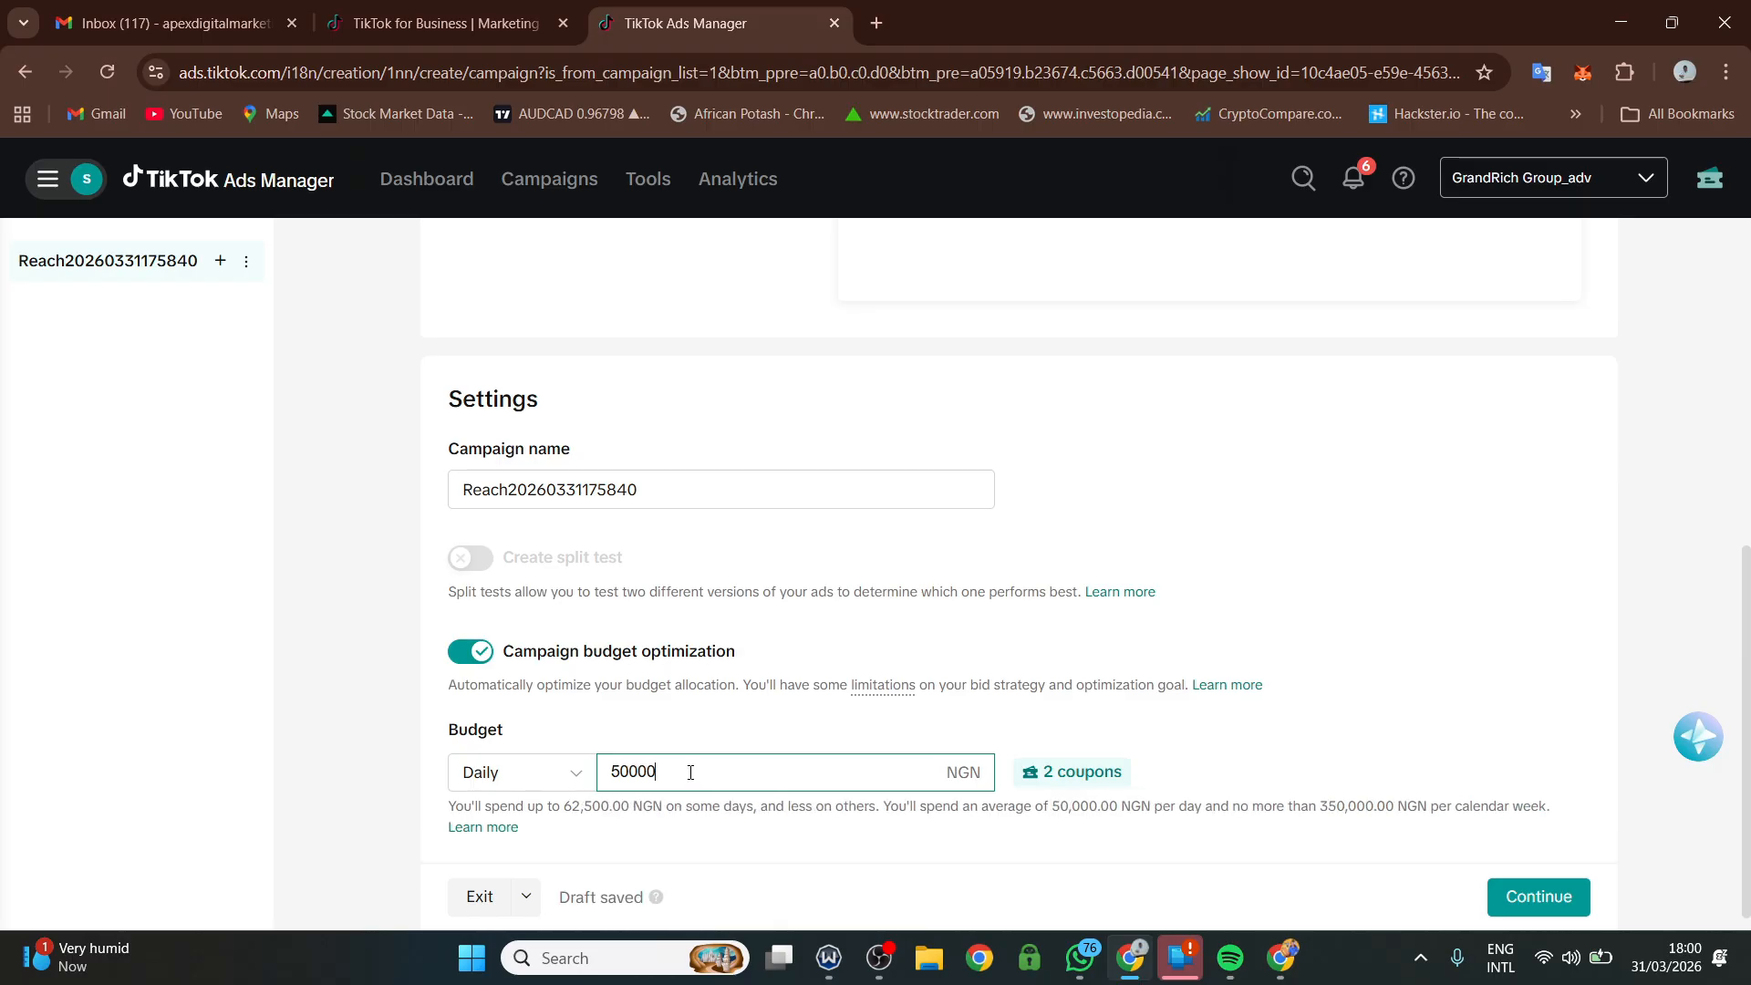
key(BackSpace)
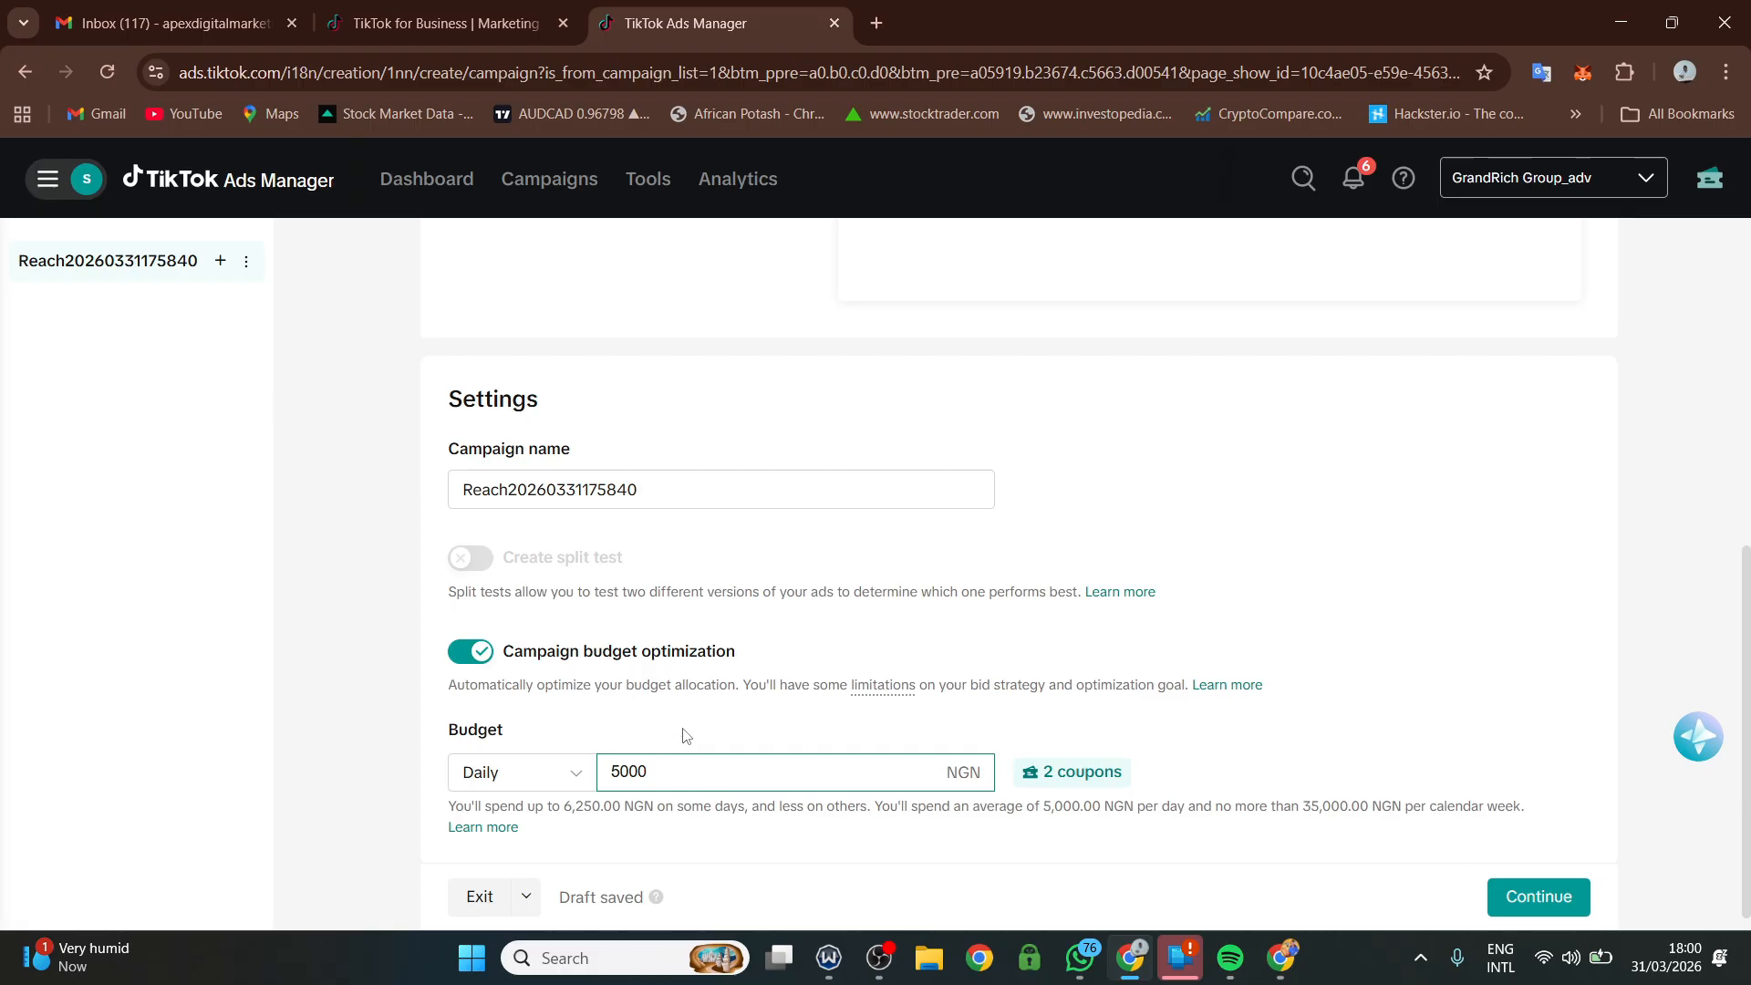
scroll(687, 737, down, 1)
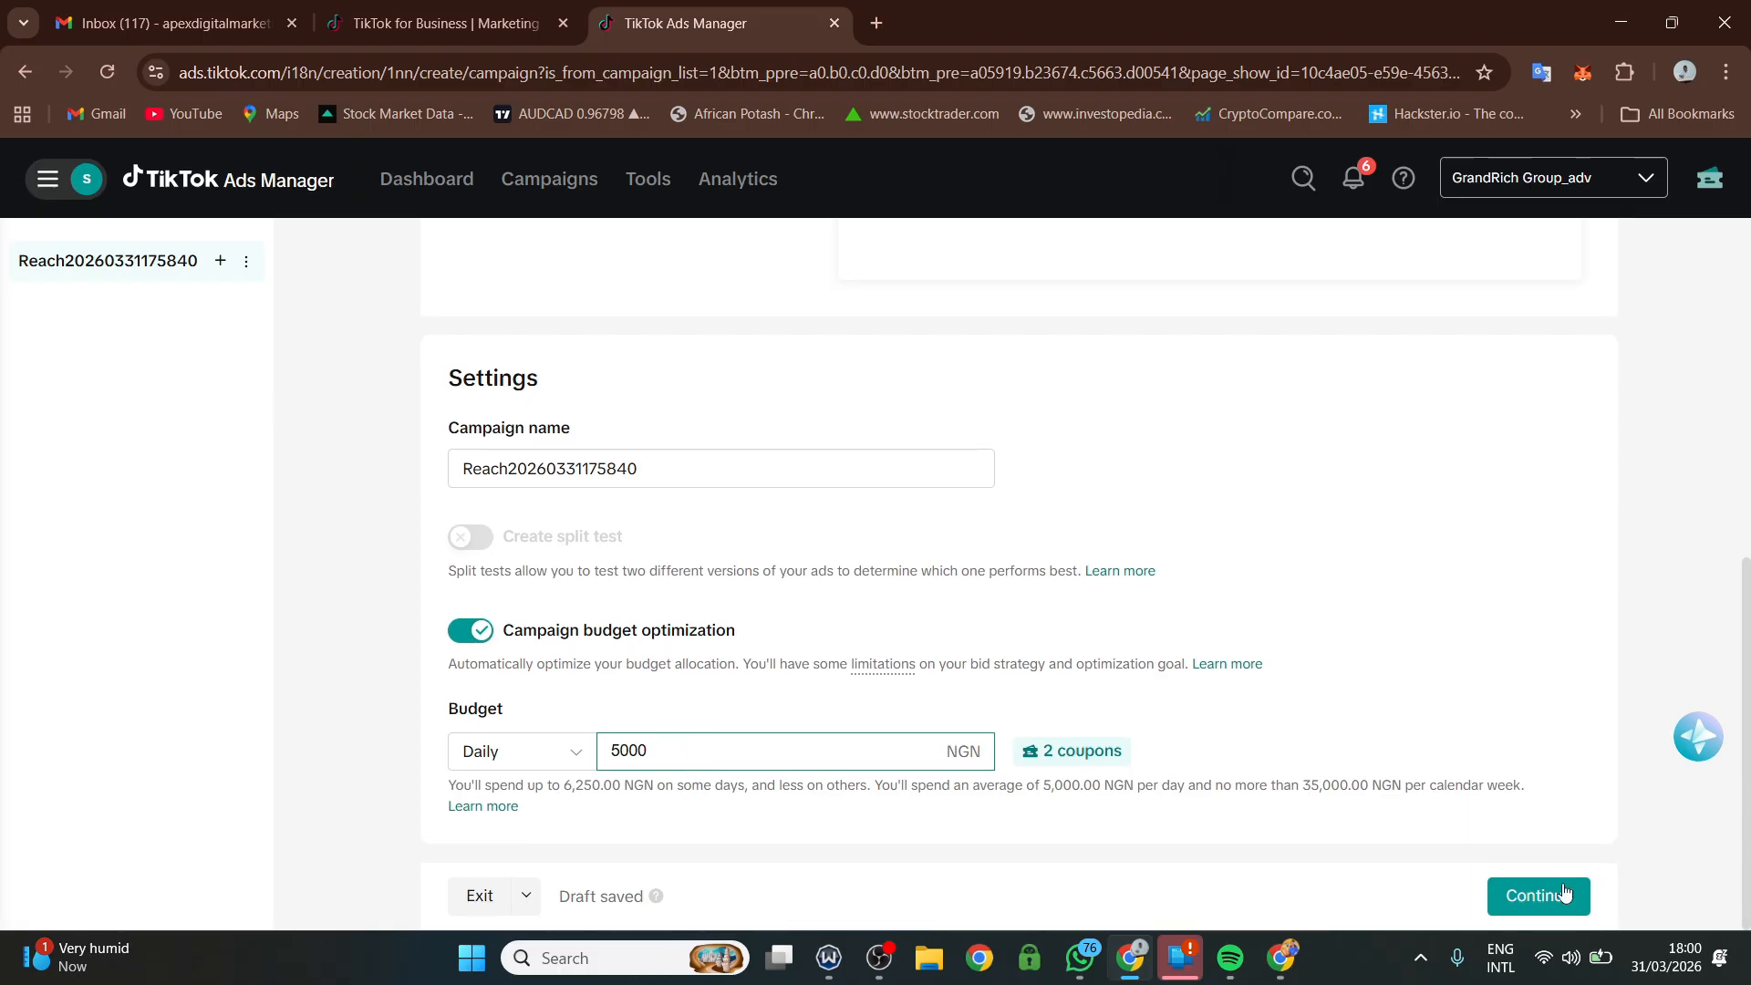
click(1535, 896)
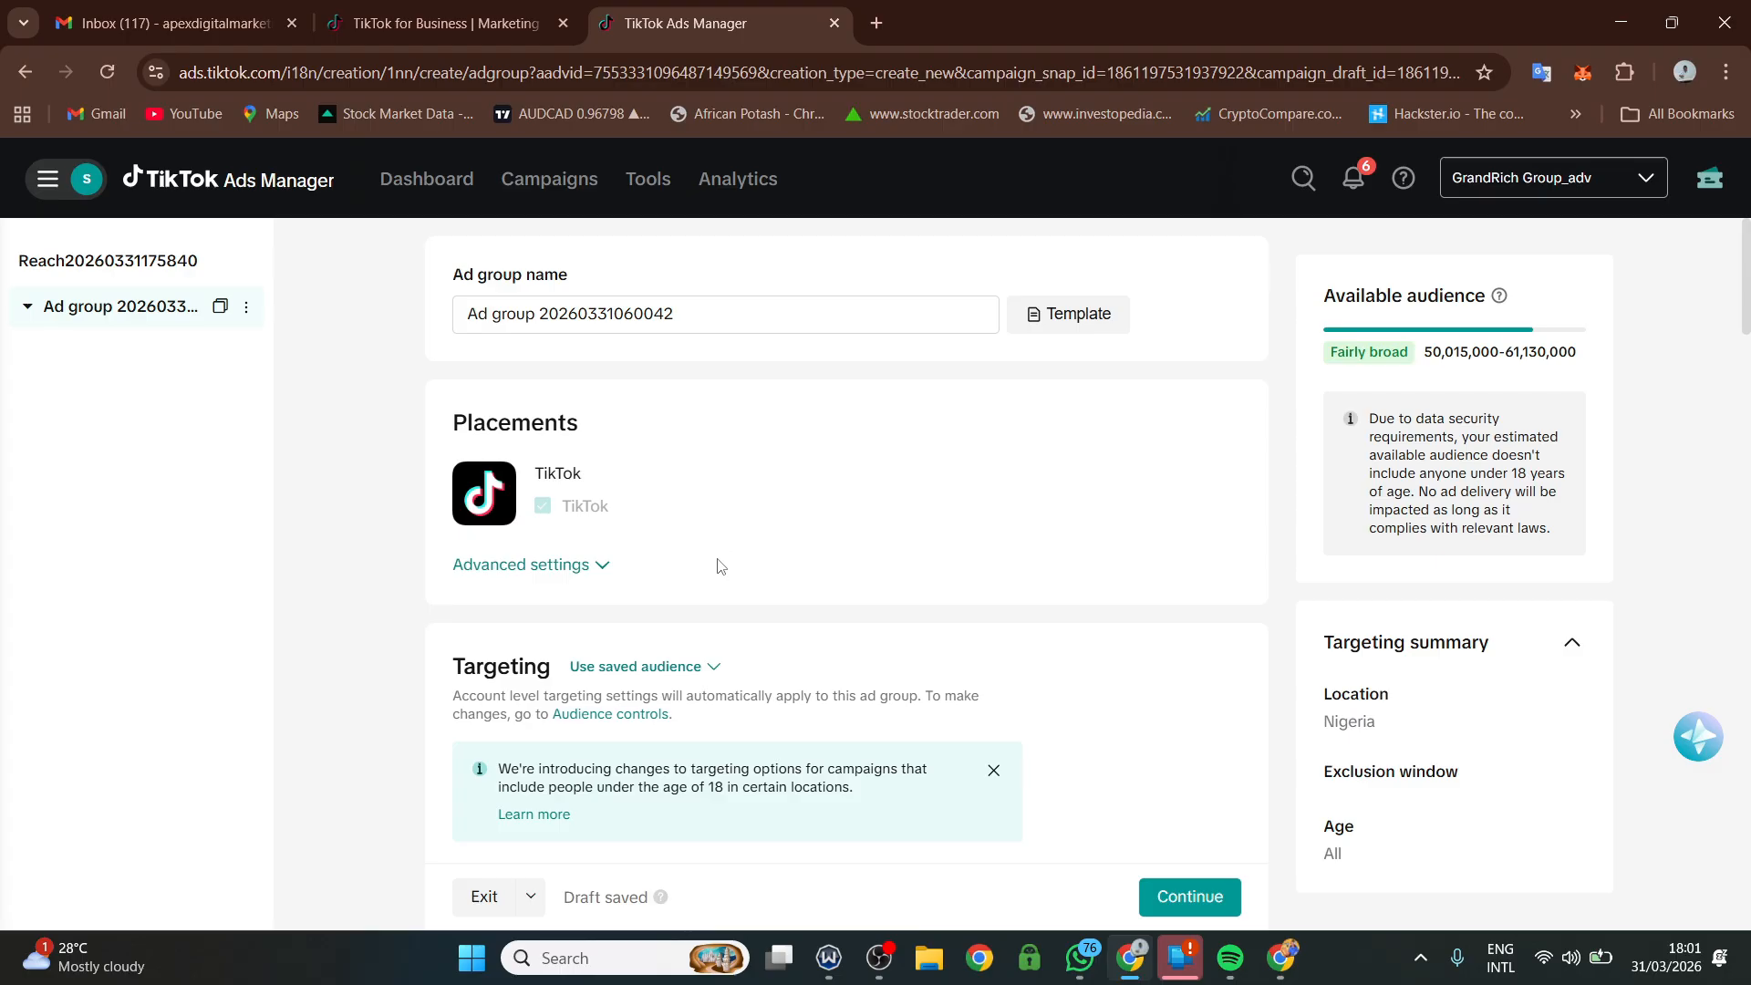
- Review the advanced placement settings for user comments, video download and video sharing, and collapse them again
click(579, 565)
scroll(570, 593, down, 3)
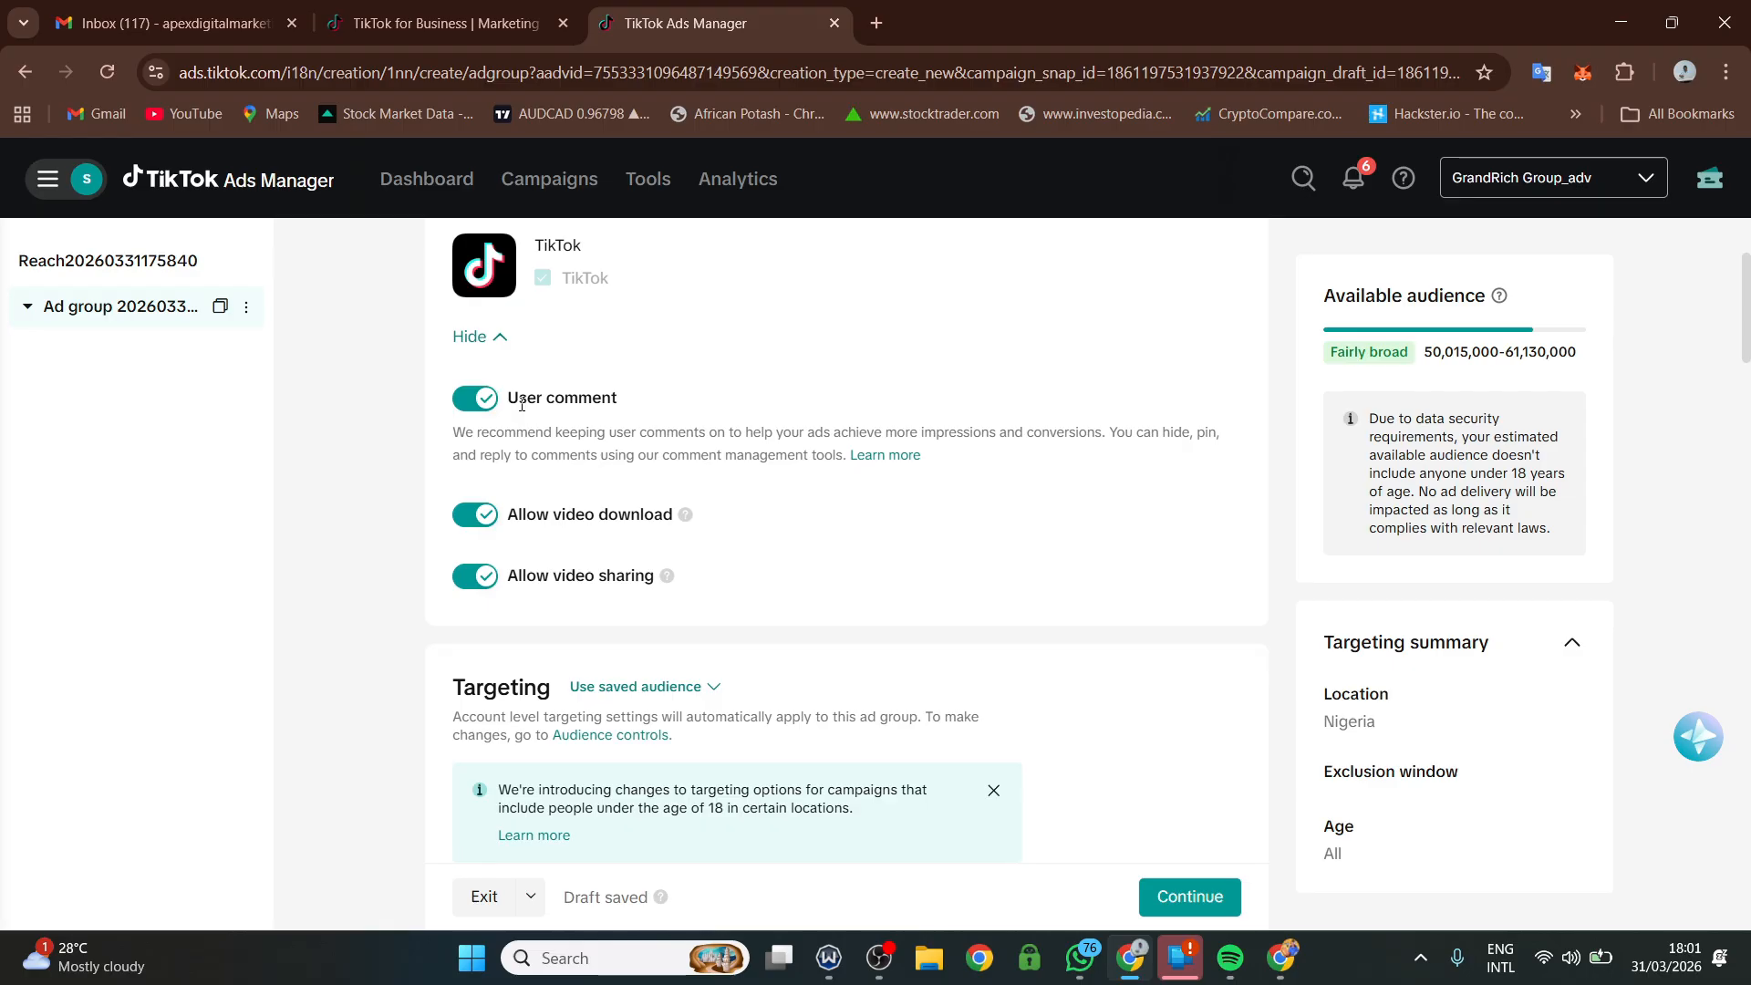
click(504, 356)
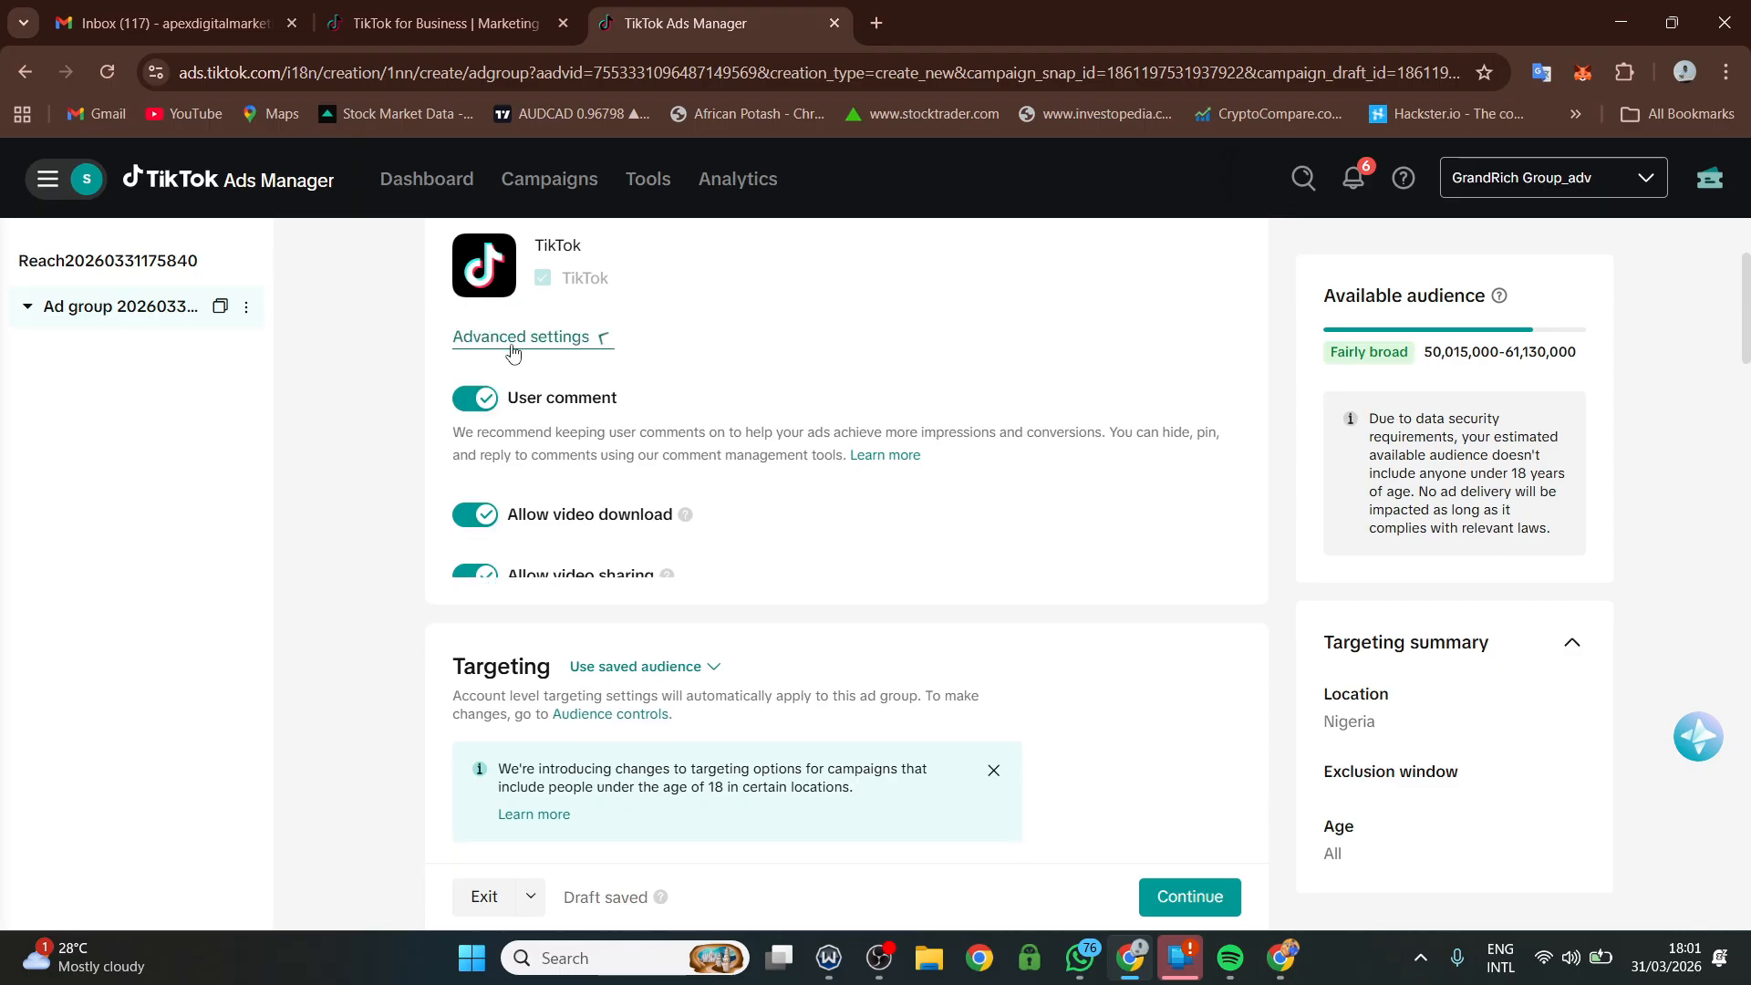
- Try the 45-54 age group in the ad group's demographics, and return the age targeting to All
scroll(584, 456, down, 2)
scroll(594, 472, down, 2)
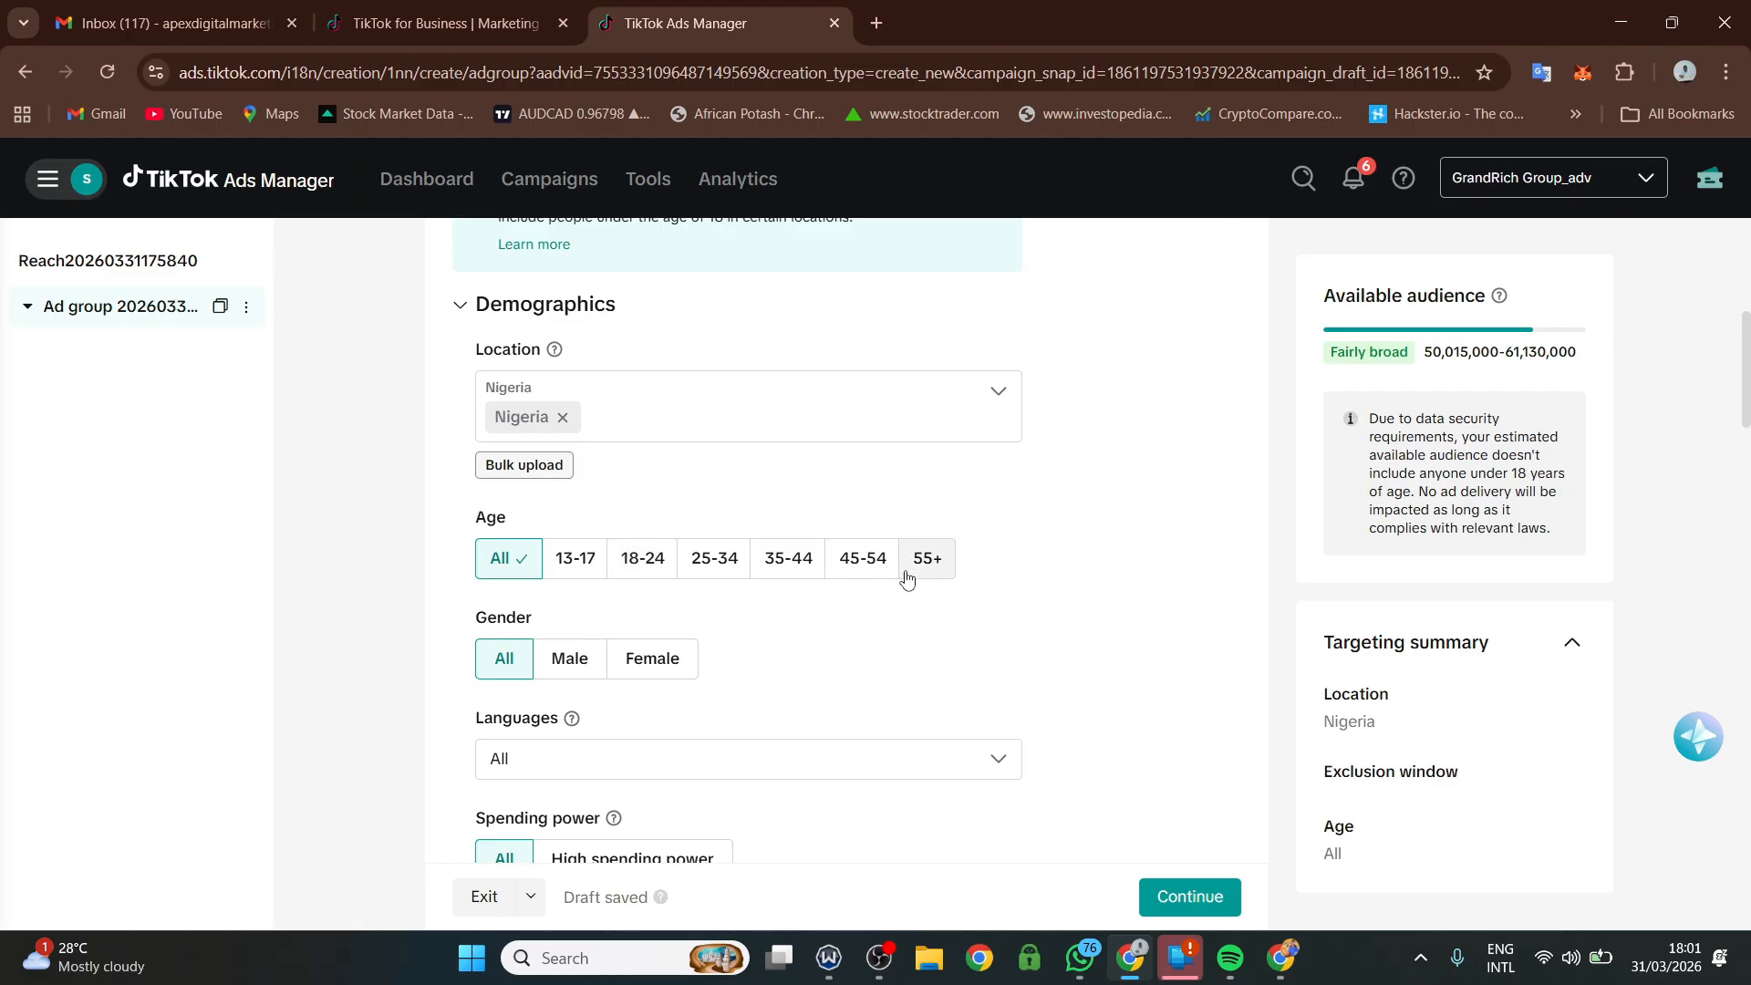
click(873, 565)
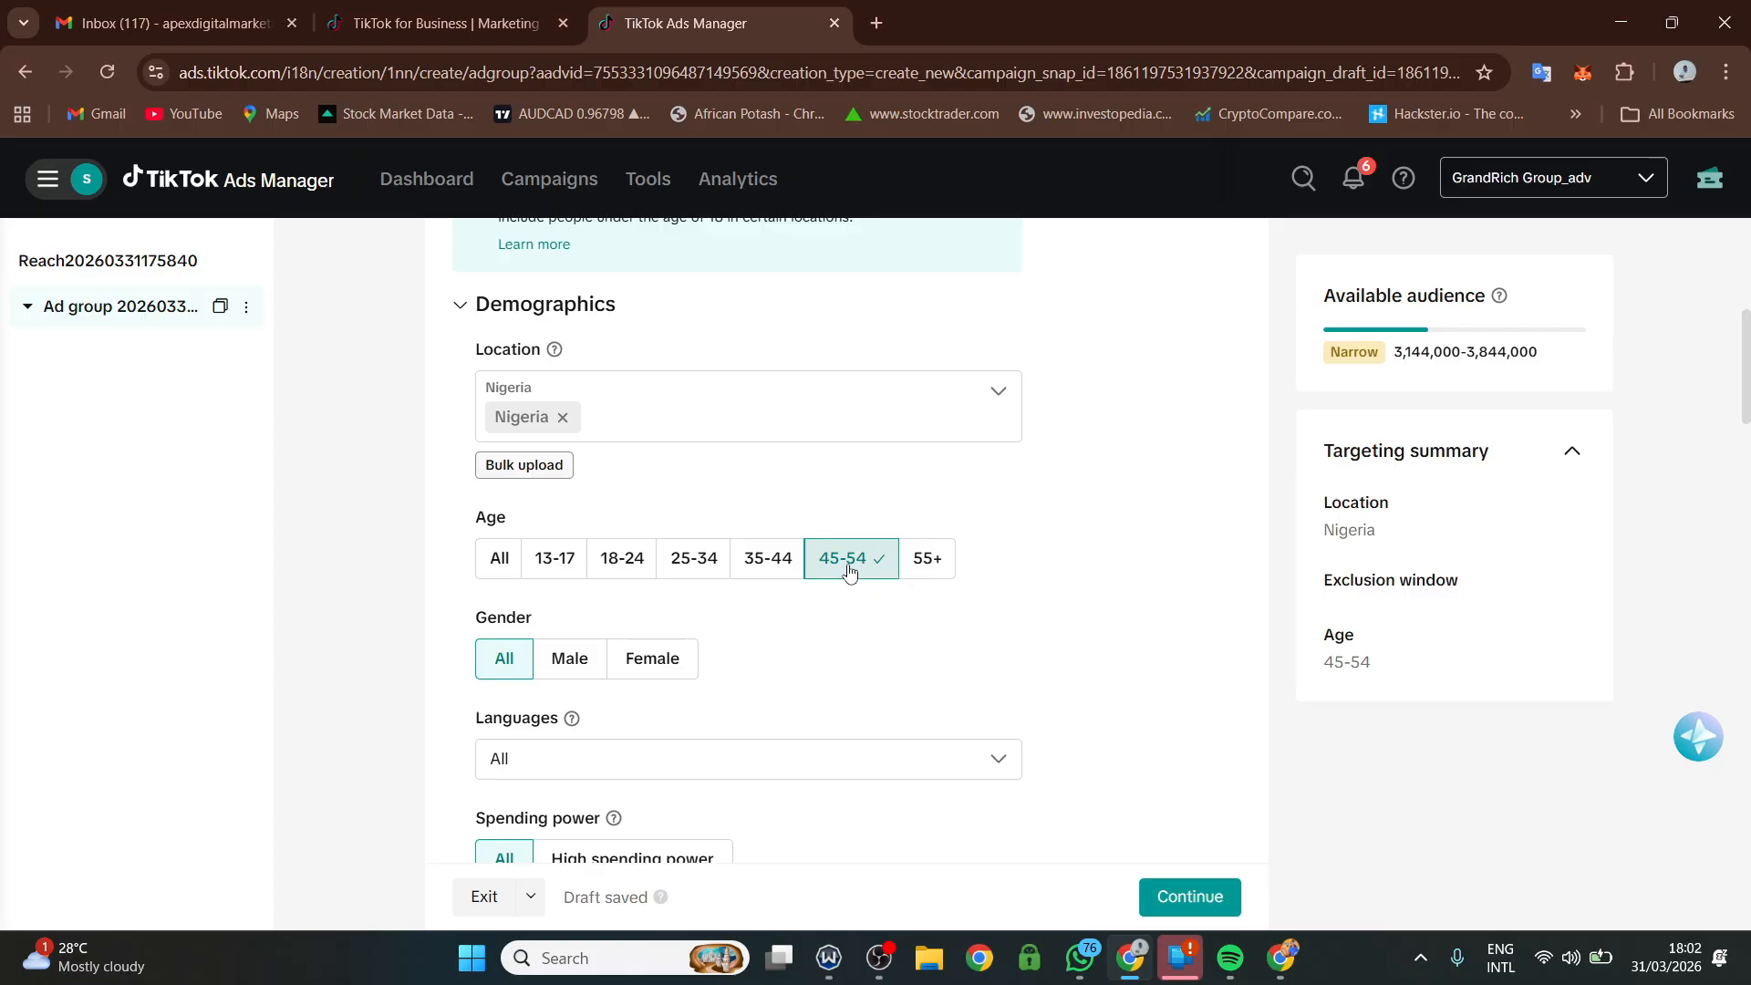
click(508, 563)
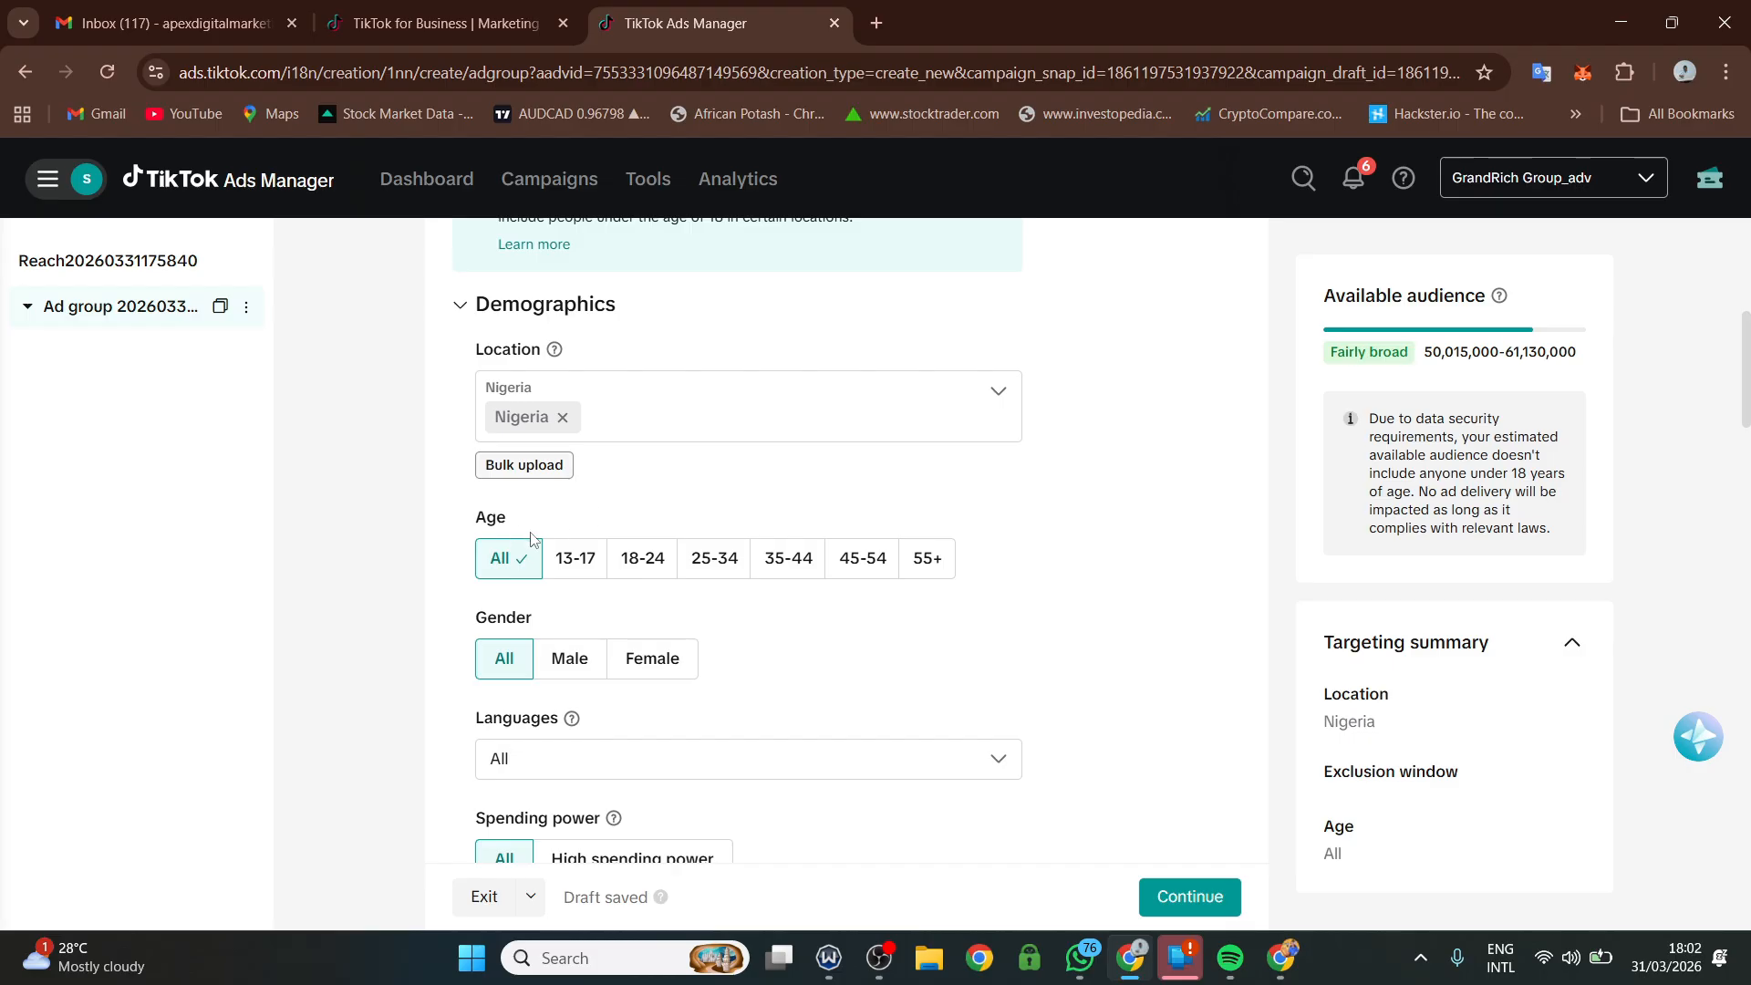
- Set the ad group's language targeting to English
scroll(538, 540, down, 1)
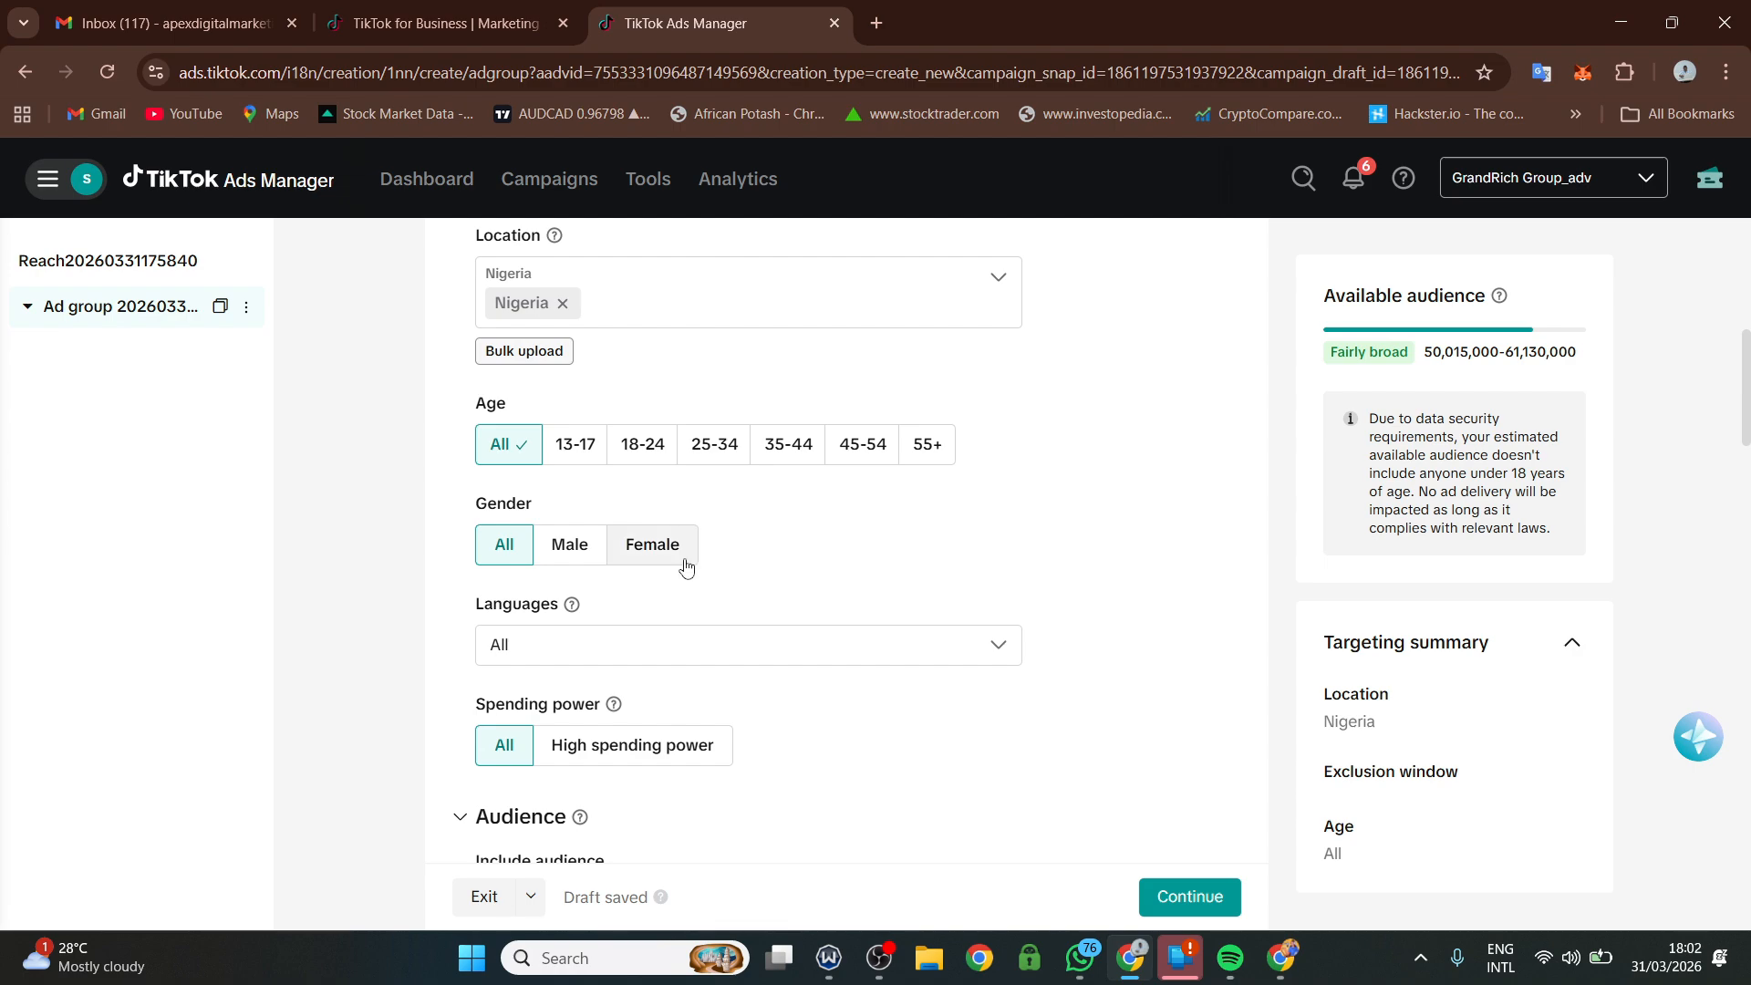
scroll(676, 559, down, 2)
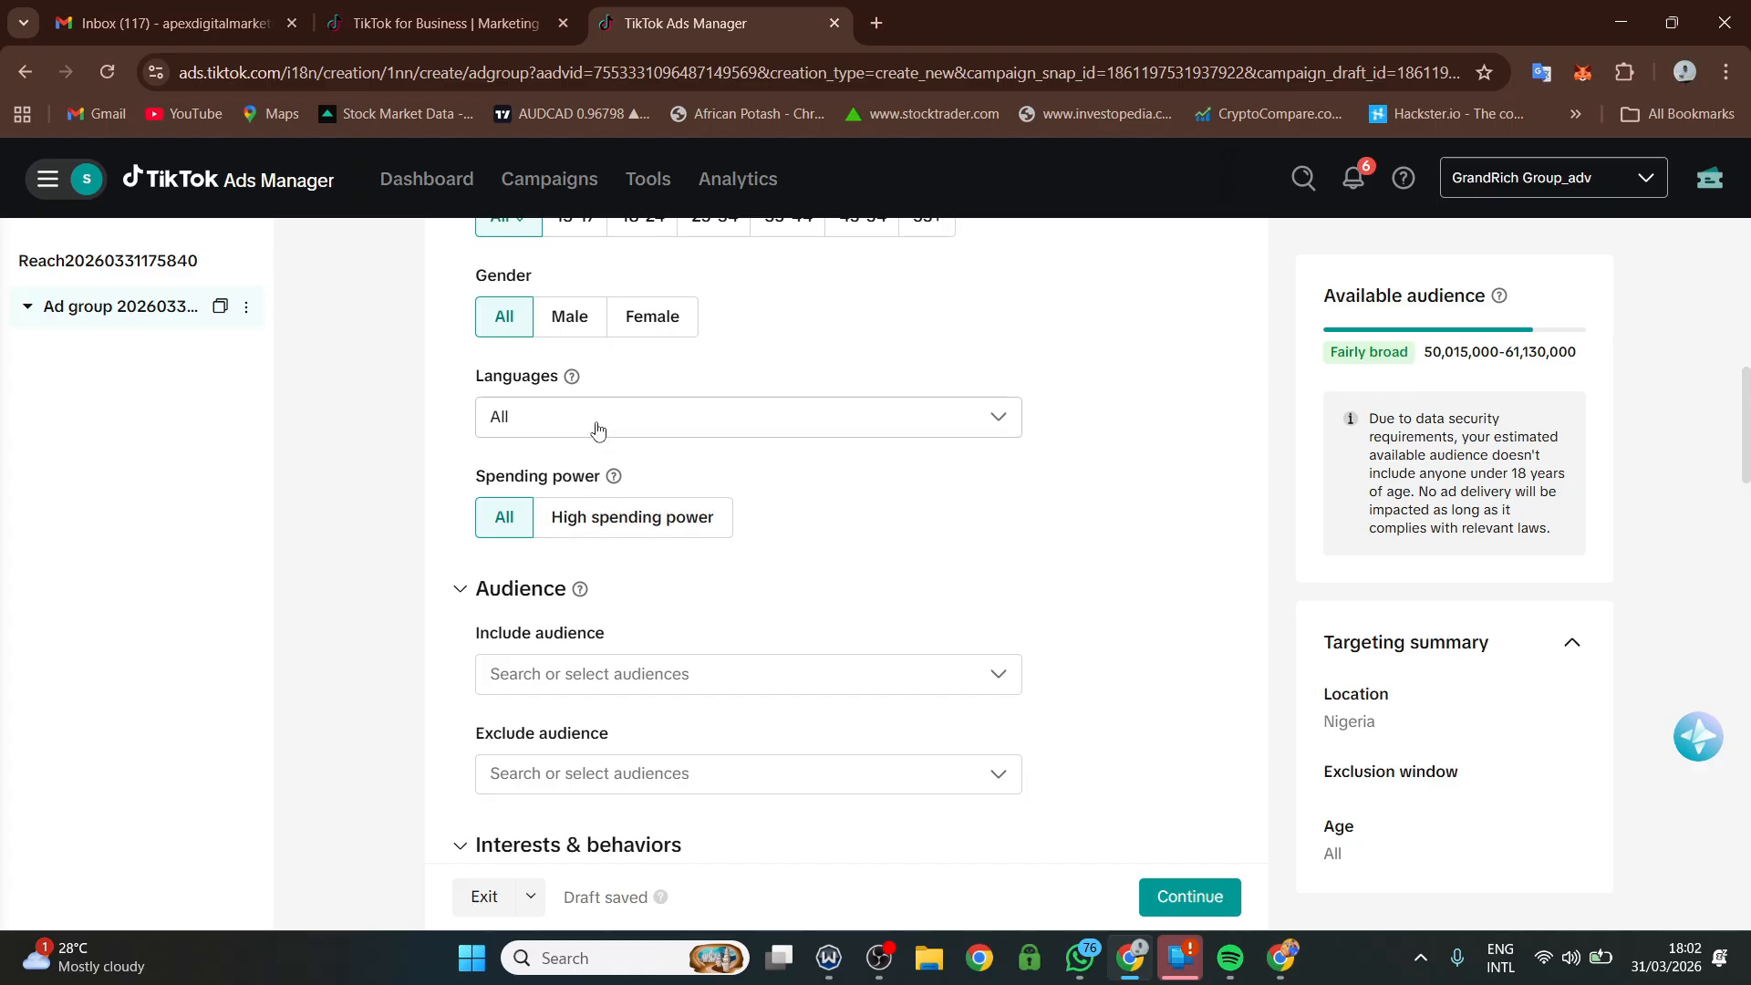
click(606, 416)
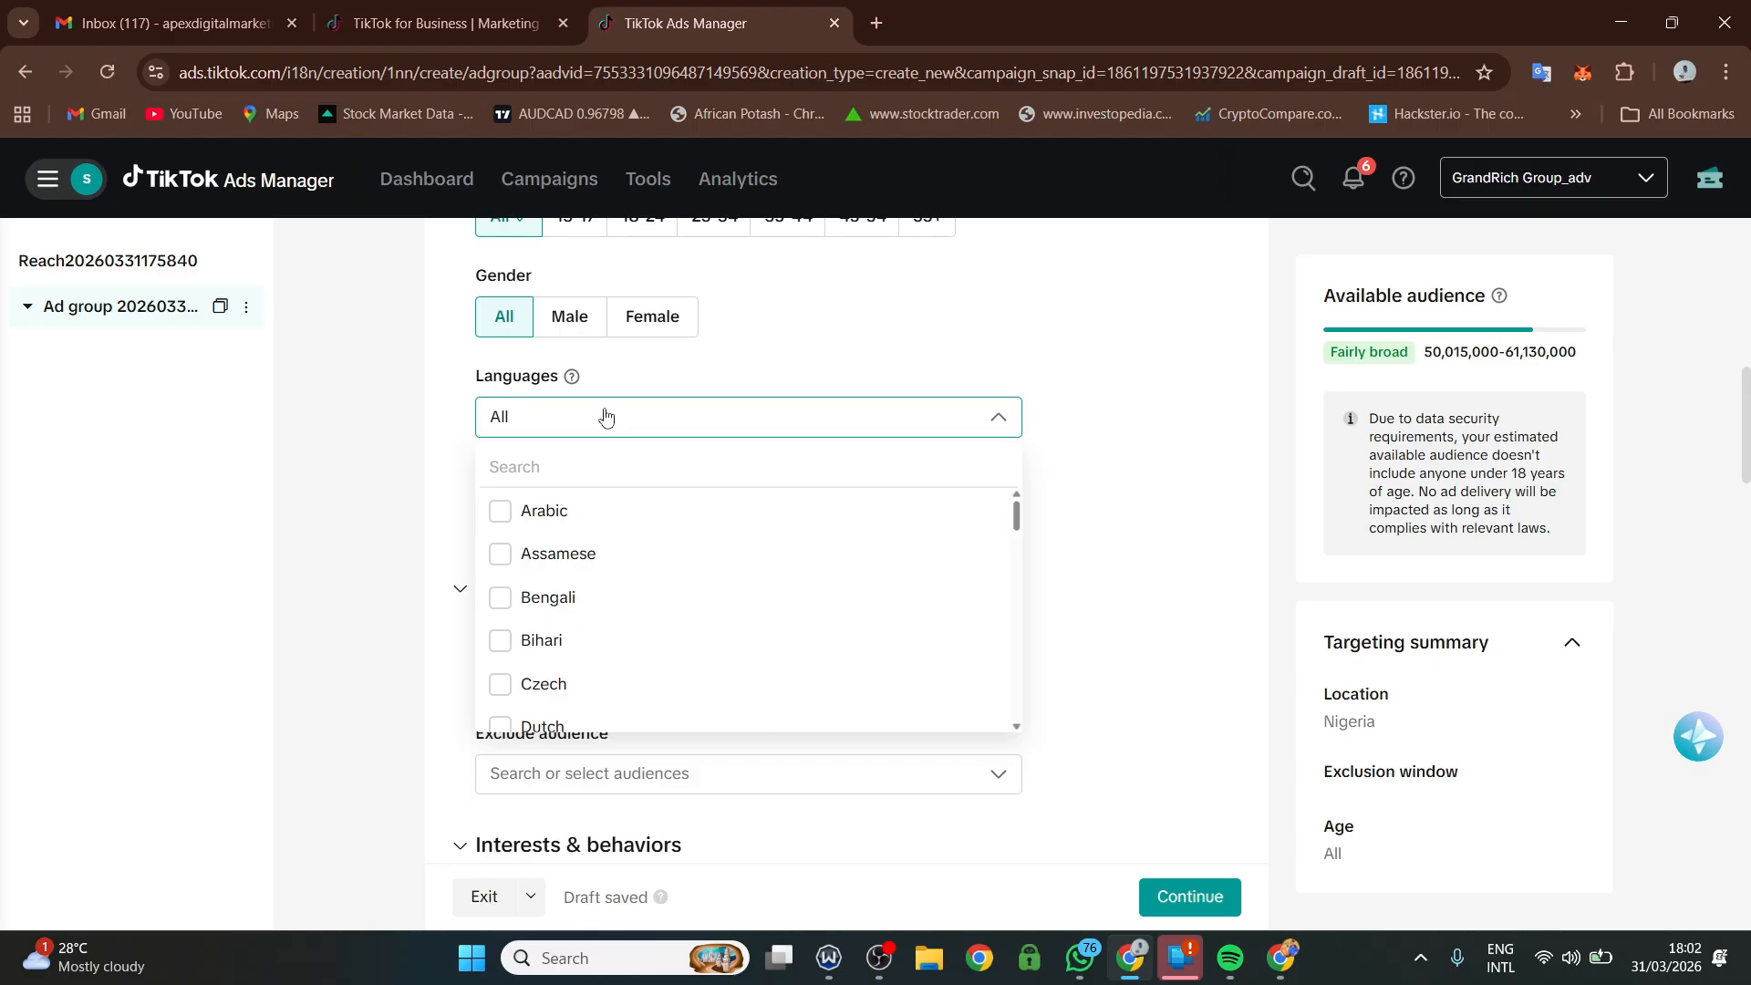
click(568, 456)
text(e)
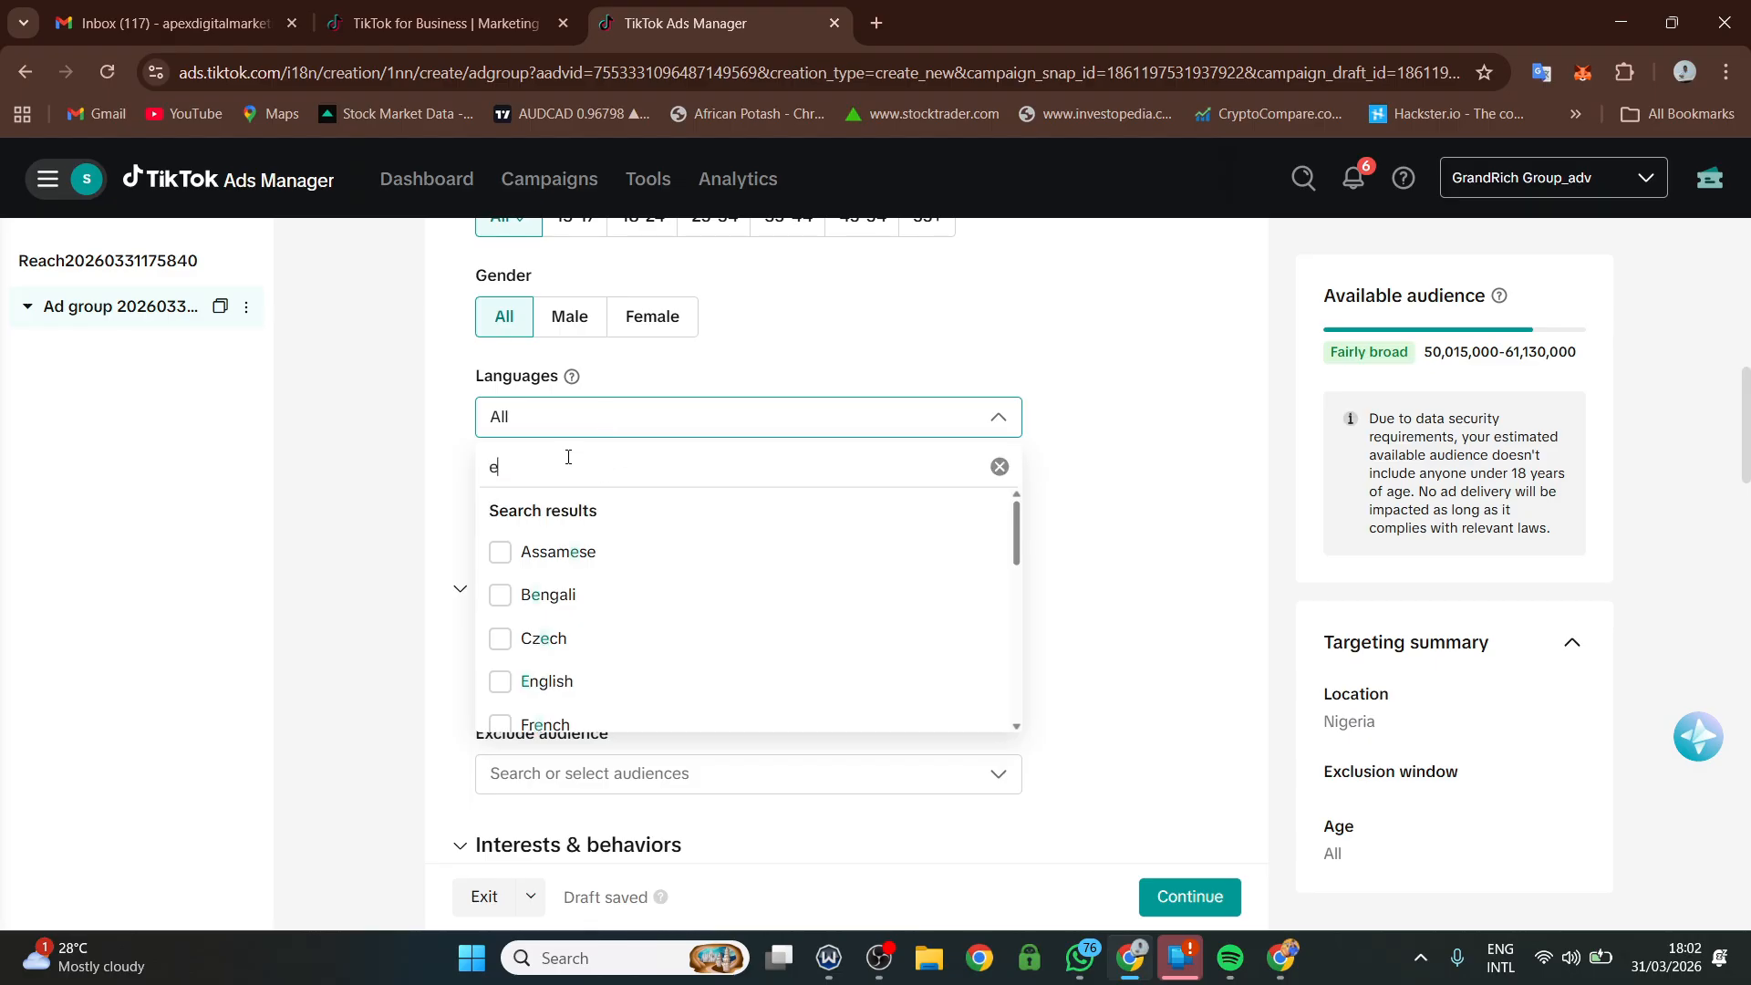
text(ng)
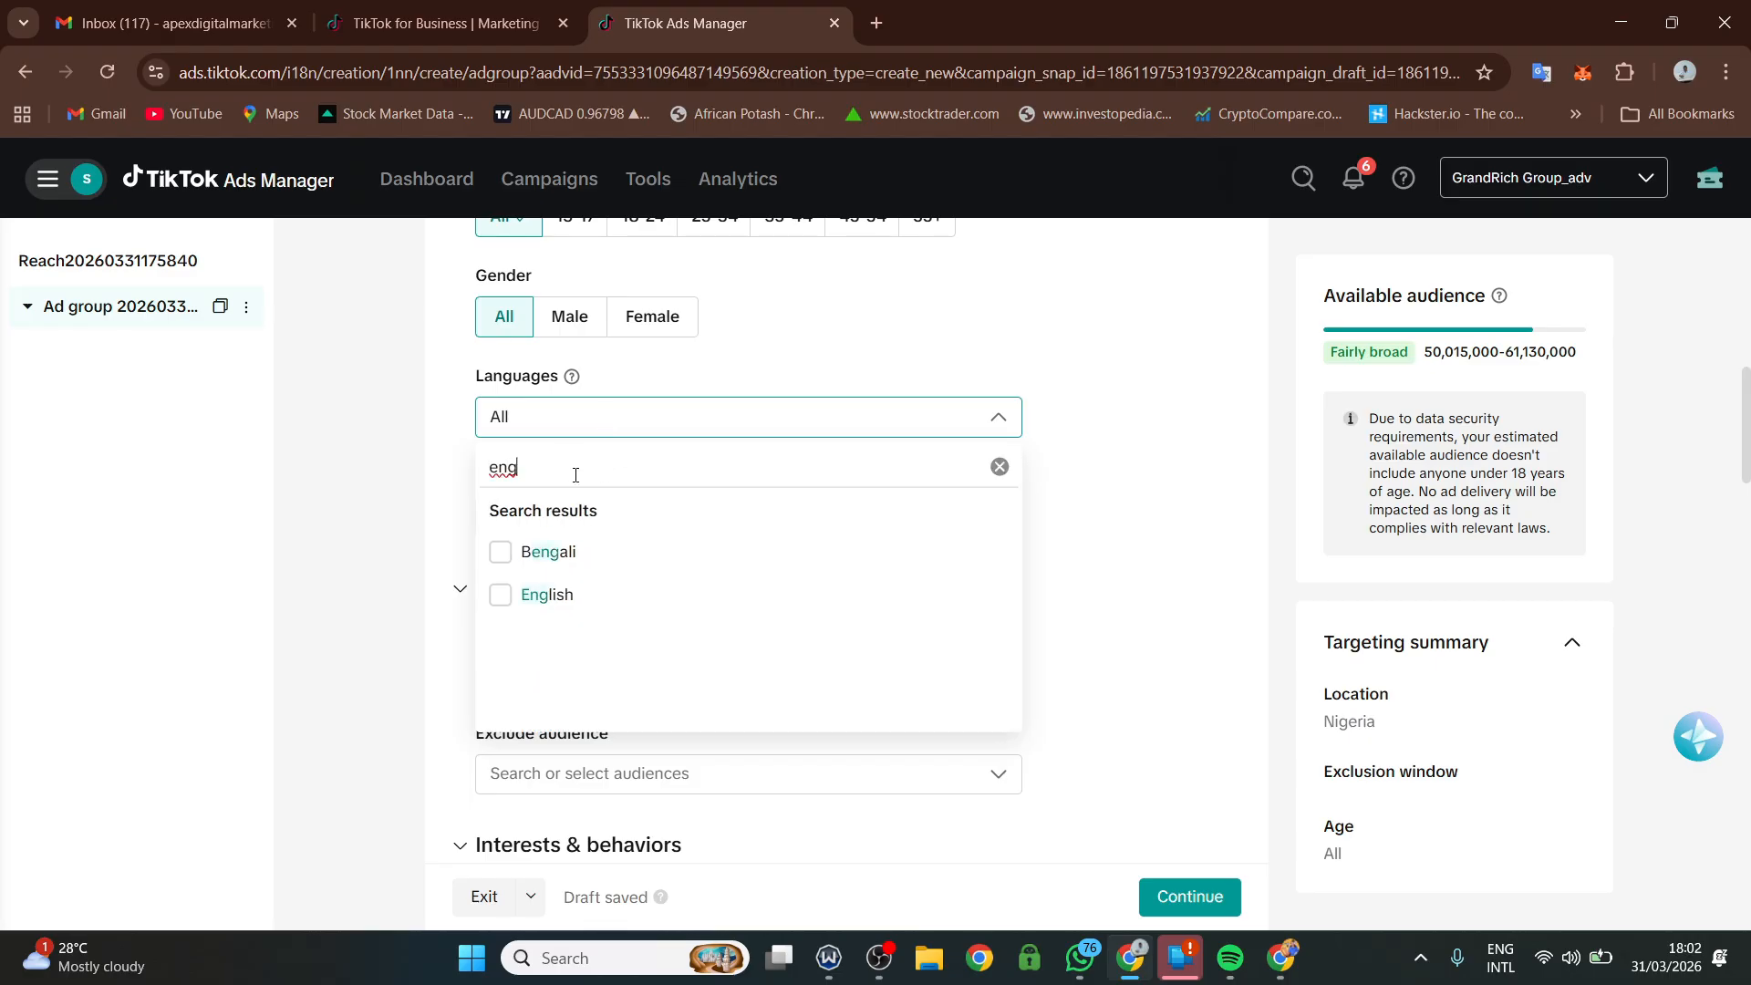
click(510, 597)
click(729, 383)
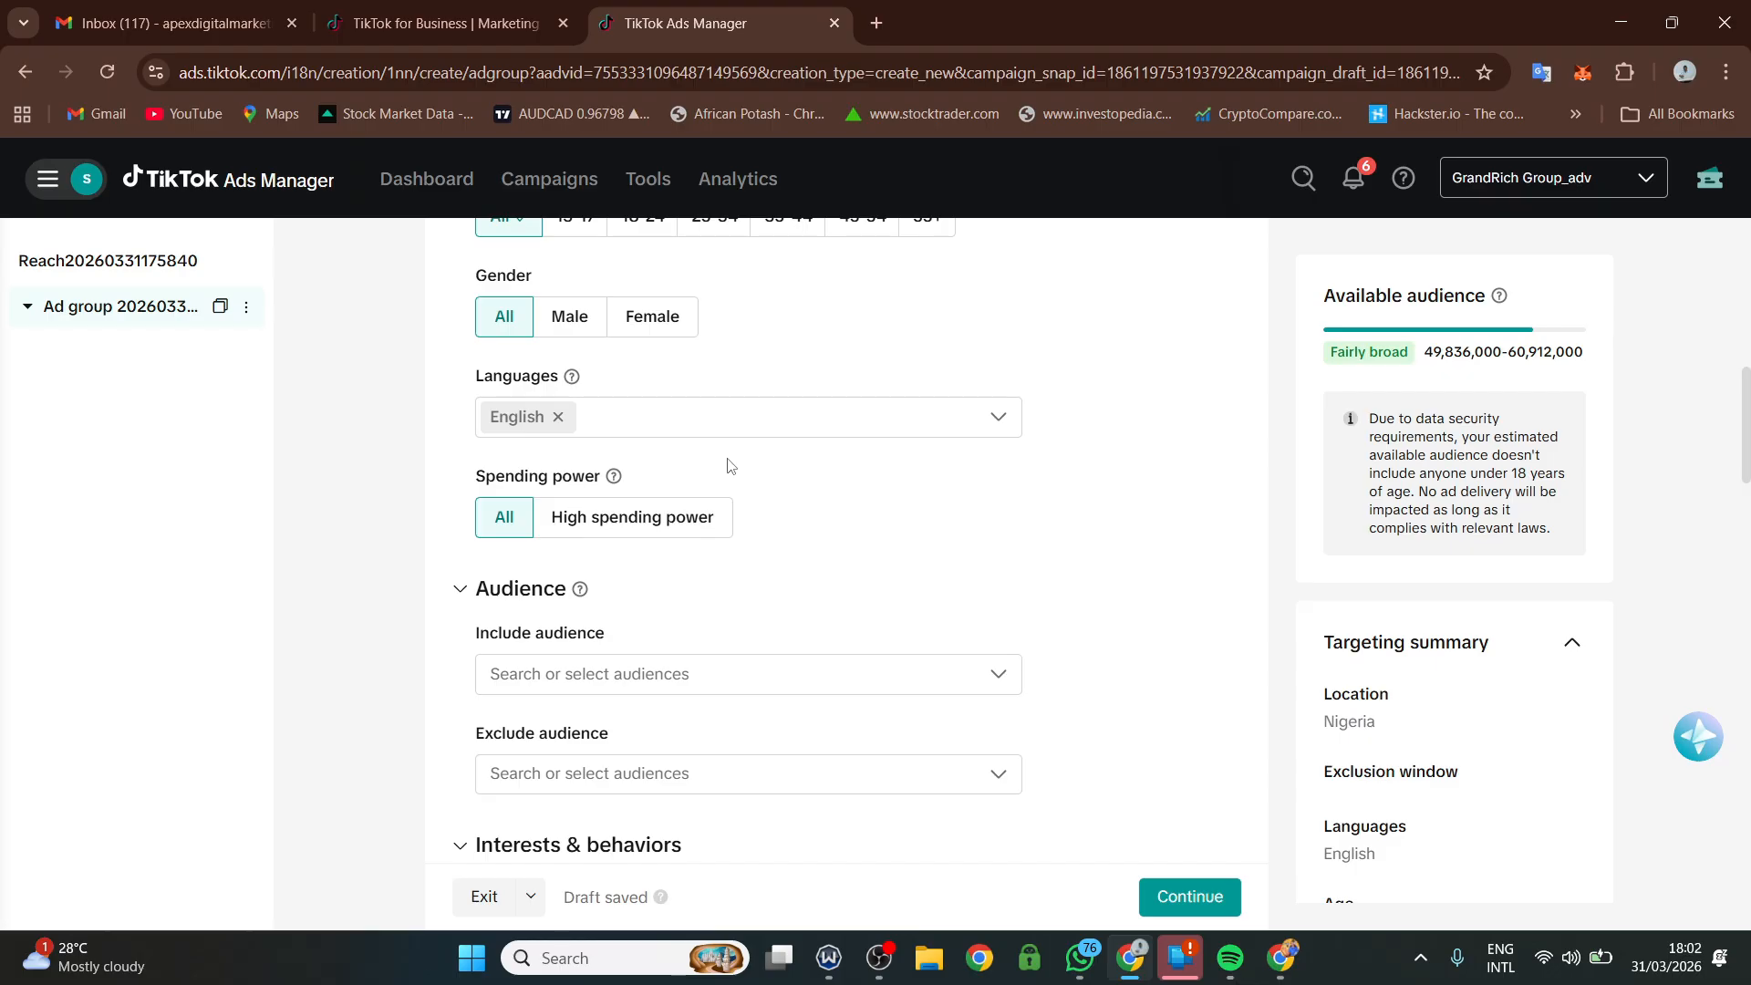
- Examine the selectable audiences to include and the available interests and behaviors categories without choosing any
scroll(806, 587, down, 1)
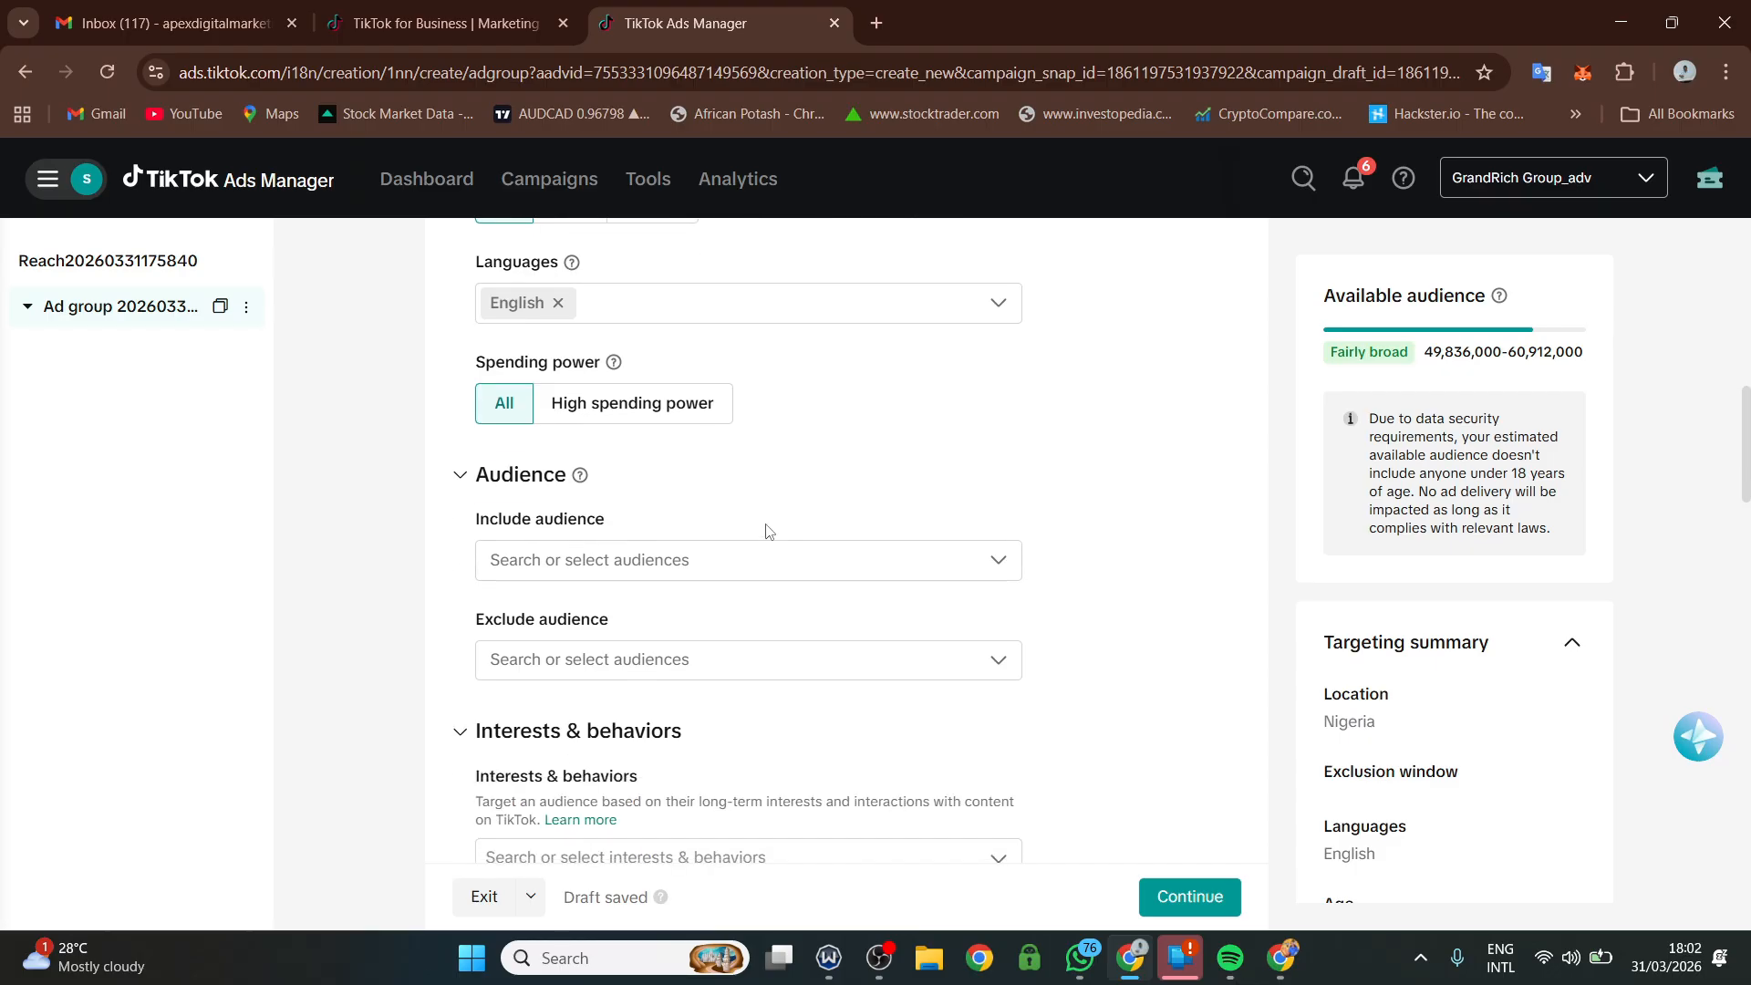
scroll(668, 542, down, 1)
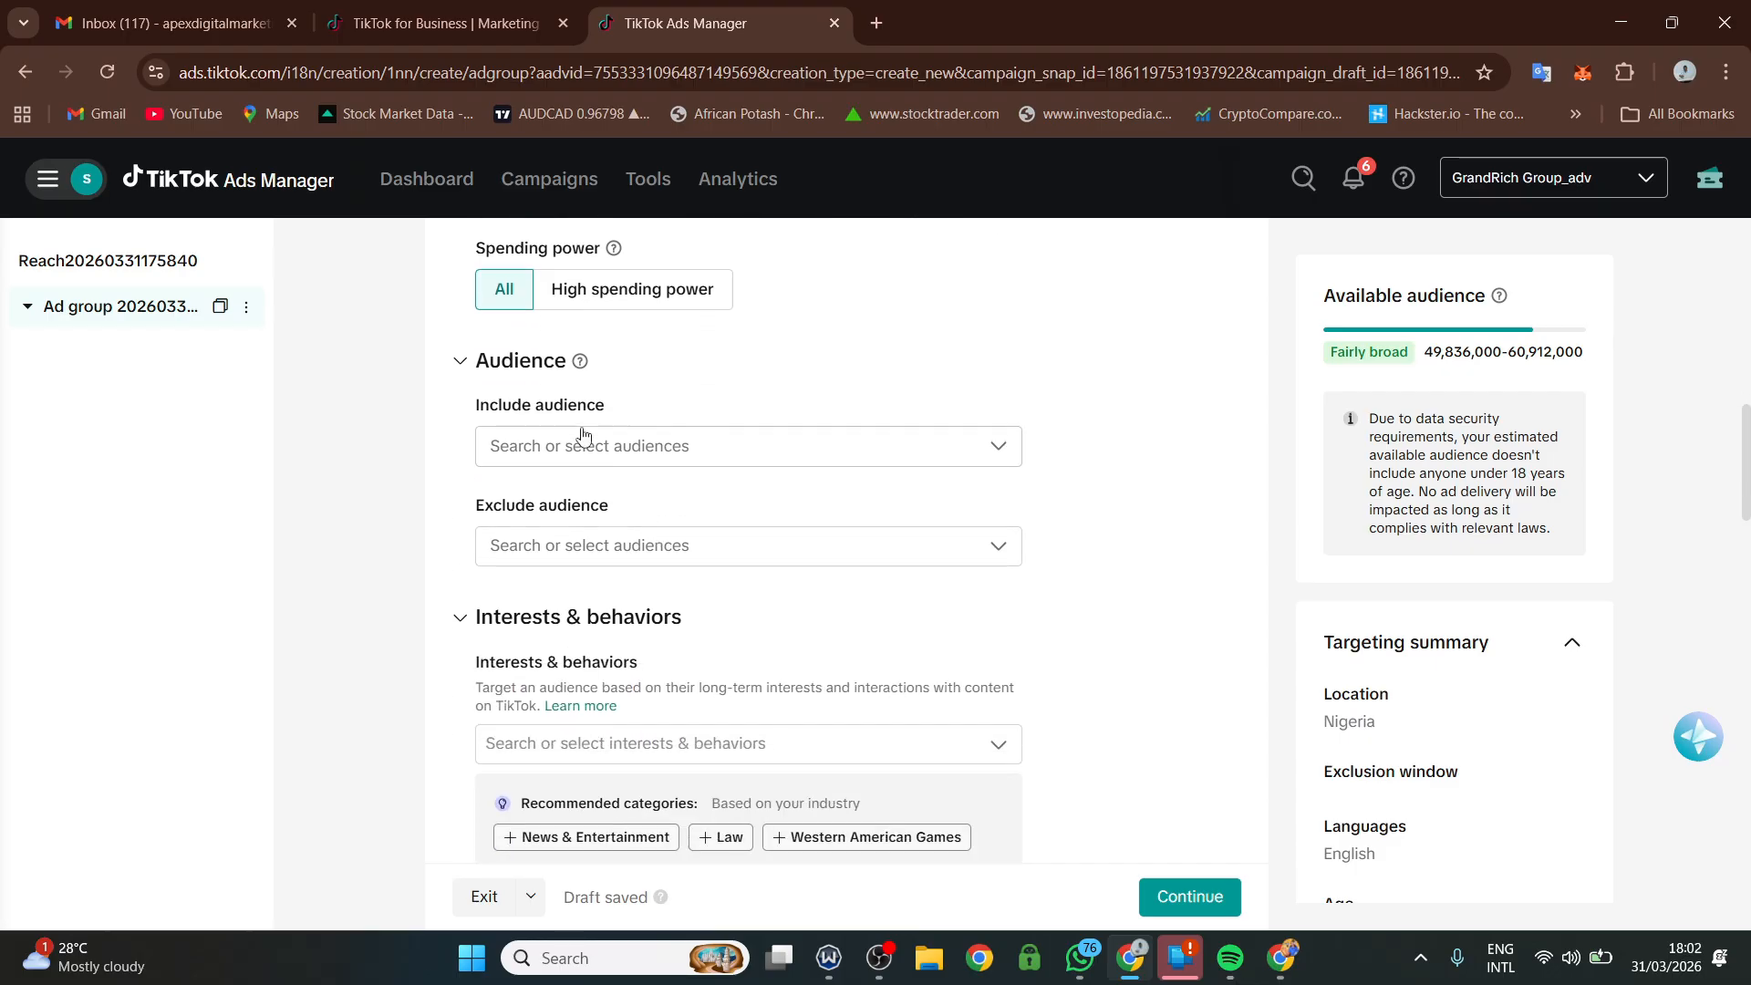
click(624, 446)
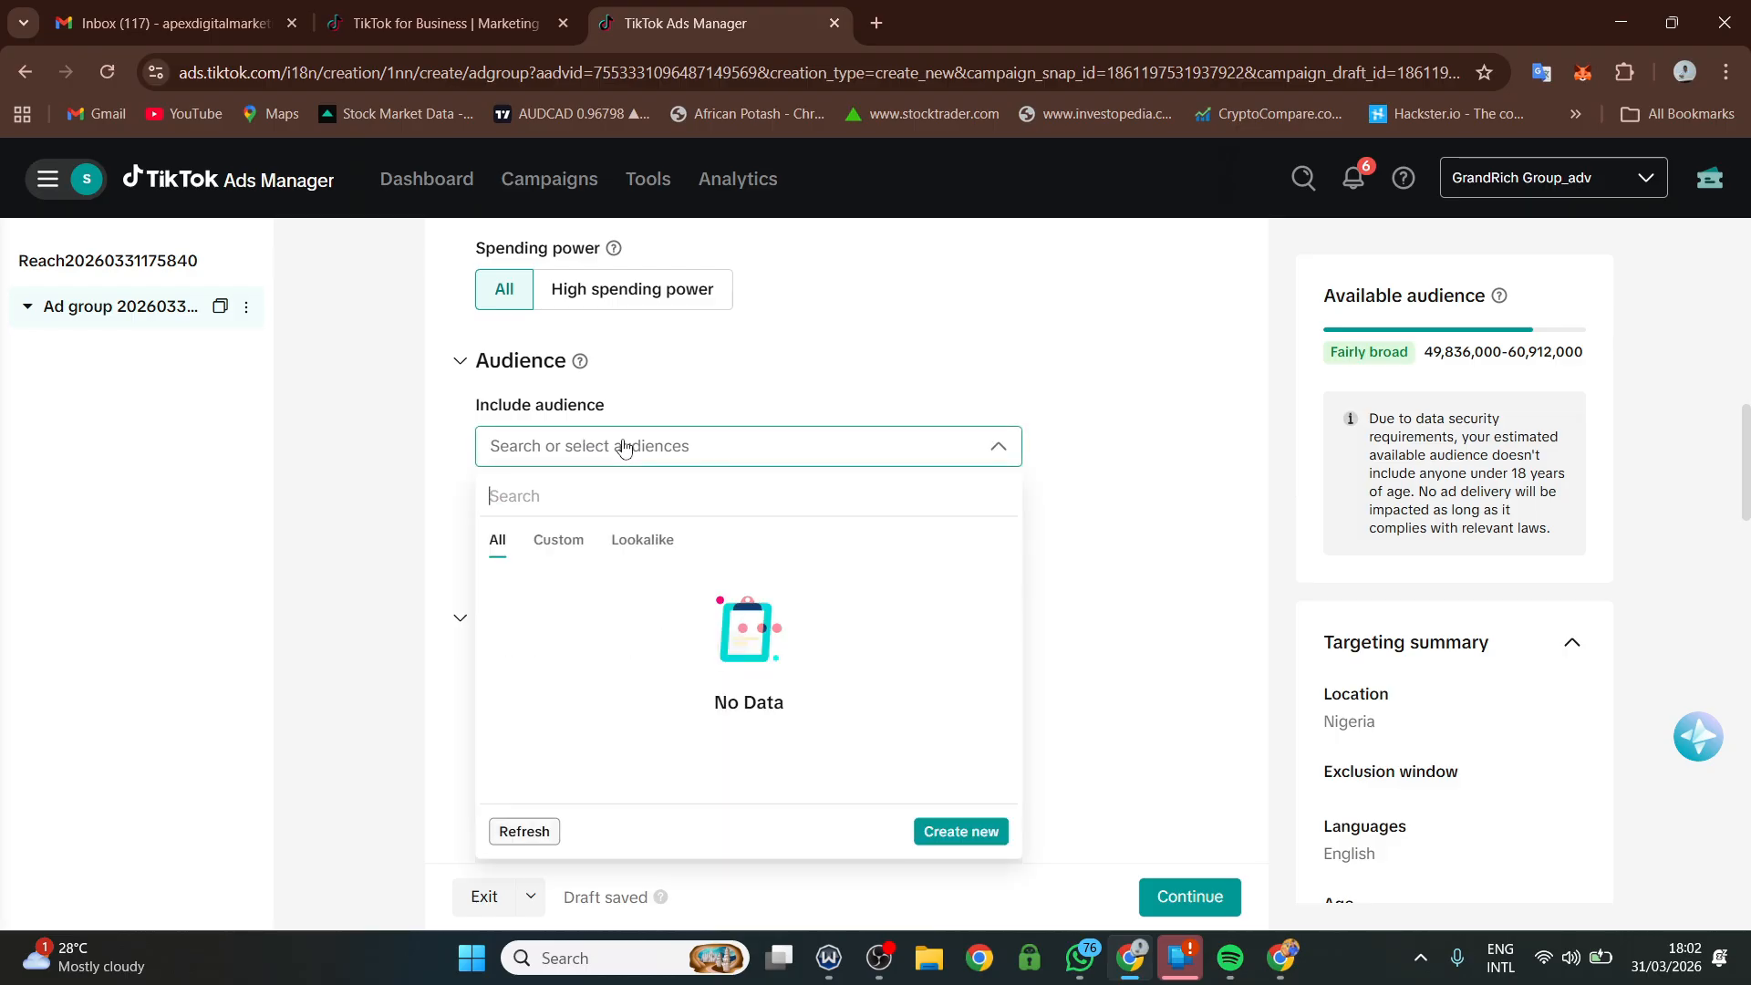
click(712, 401)
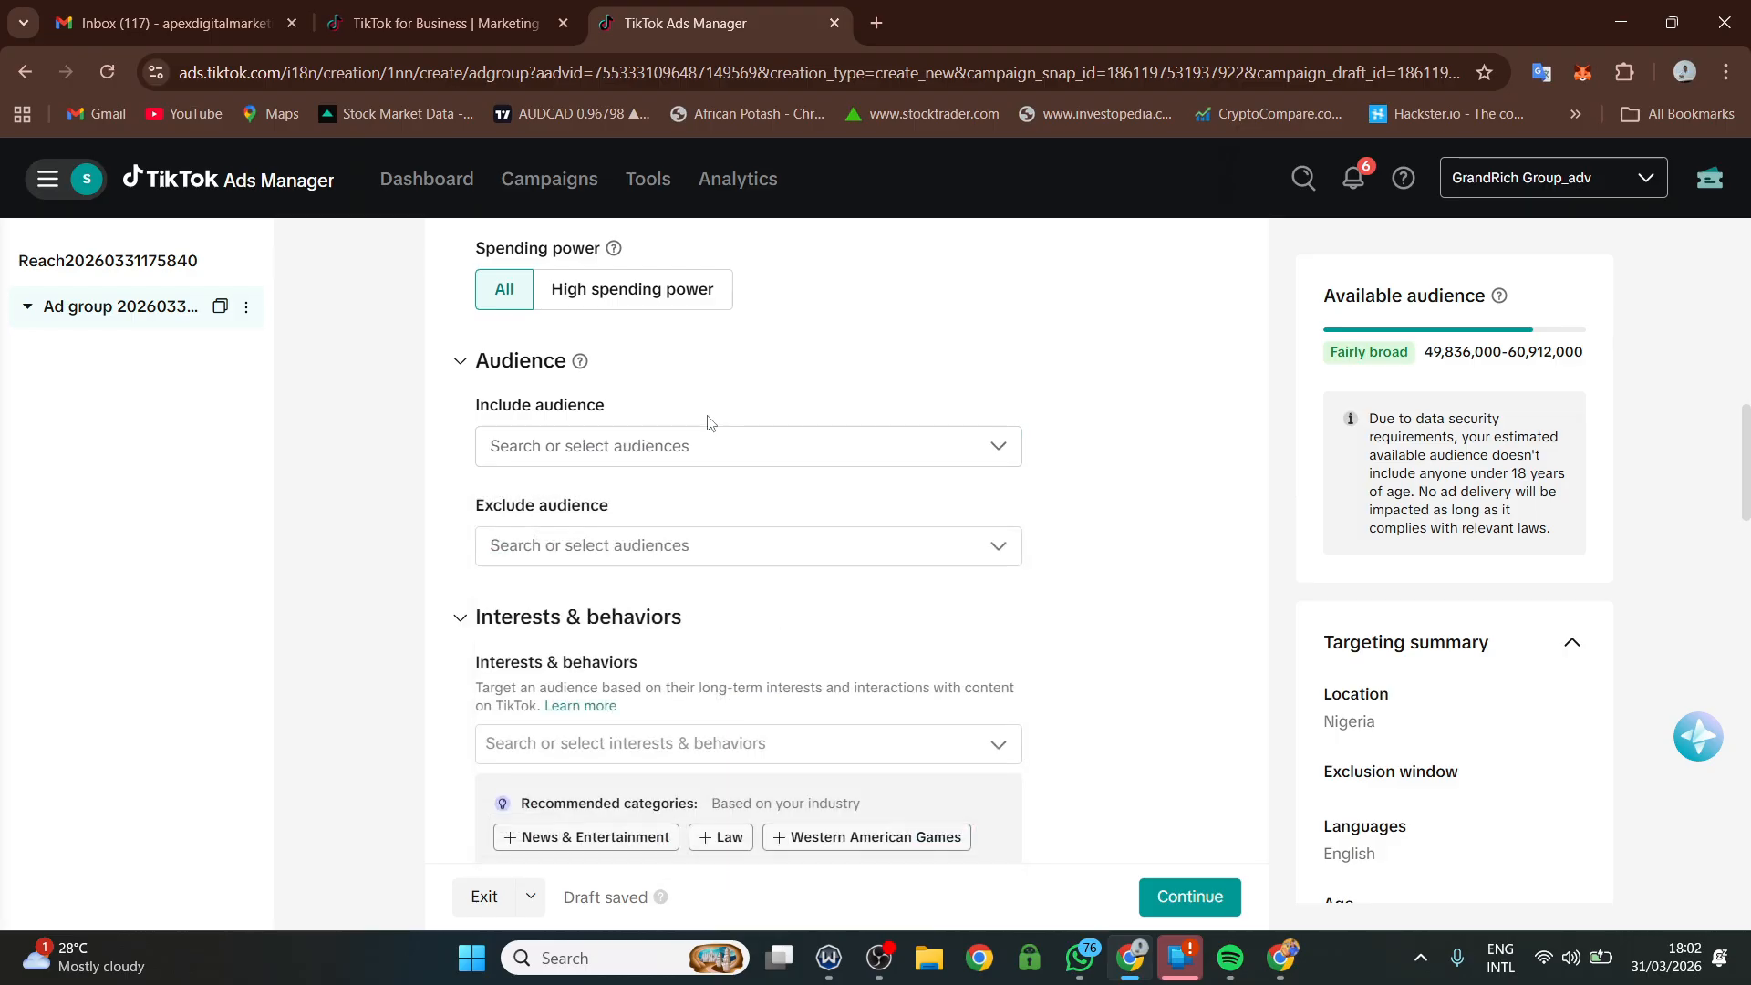
scroll(703, 456, down, 1)
scroll(695, 518, down, 1)
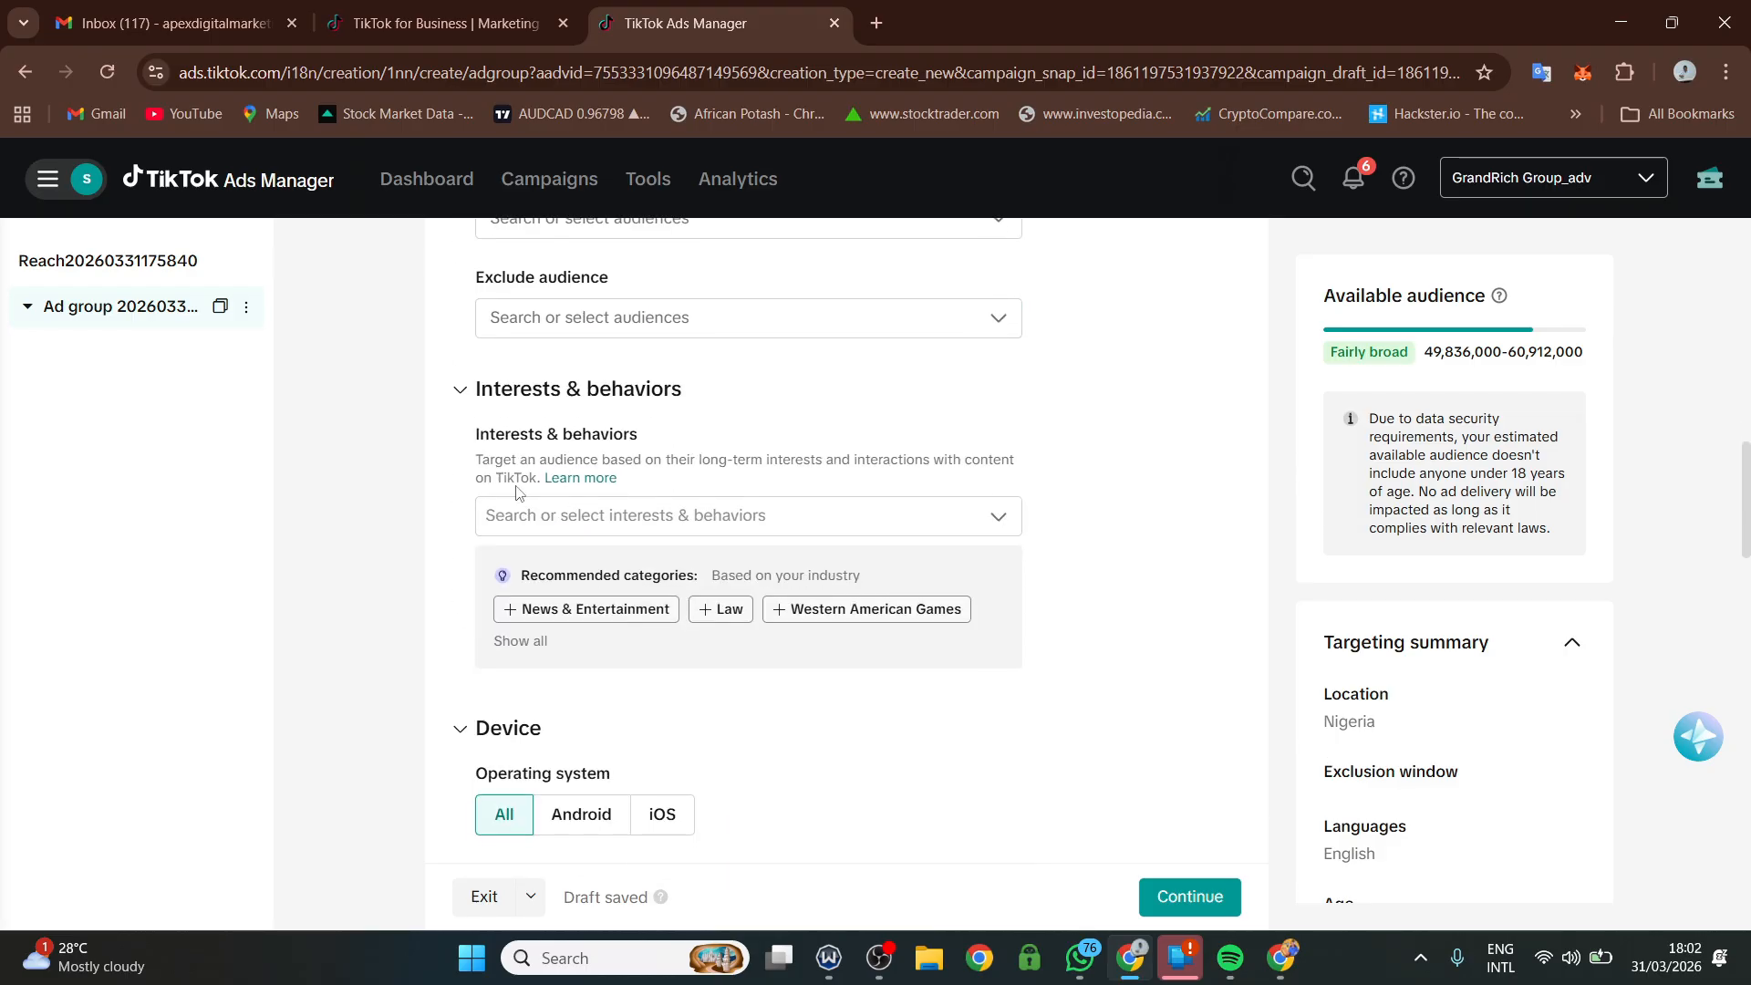
click(627, 517)
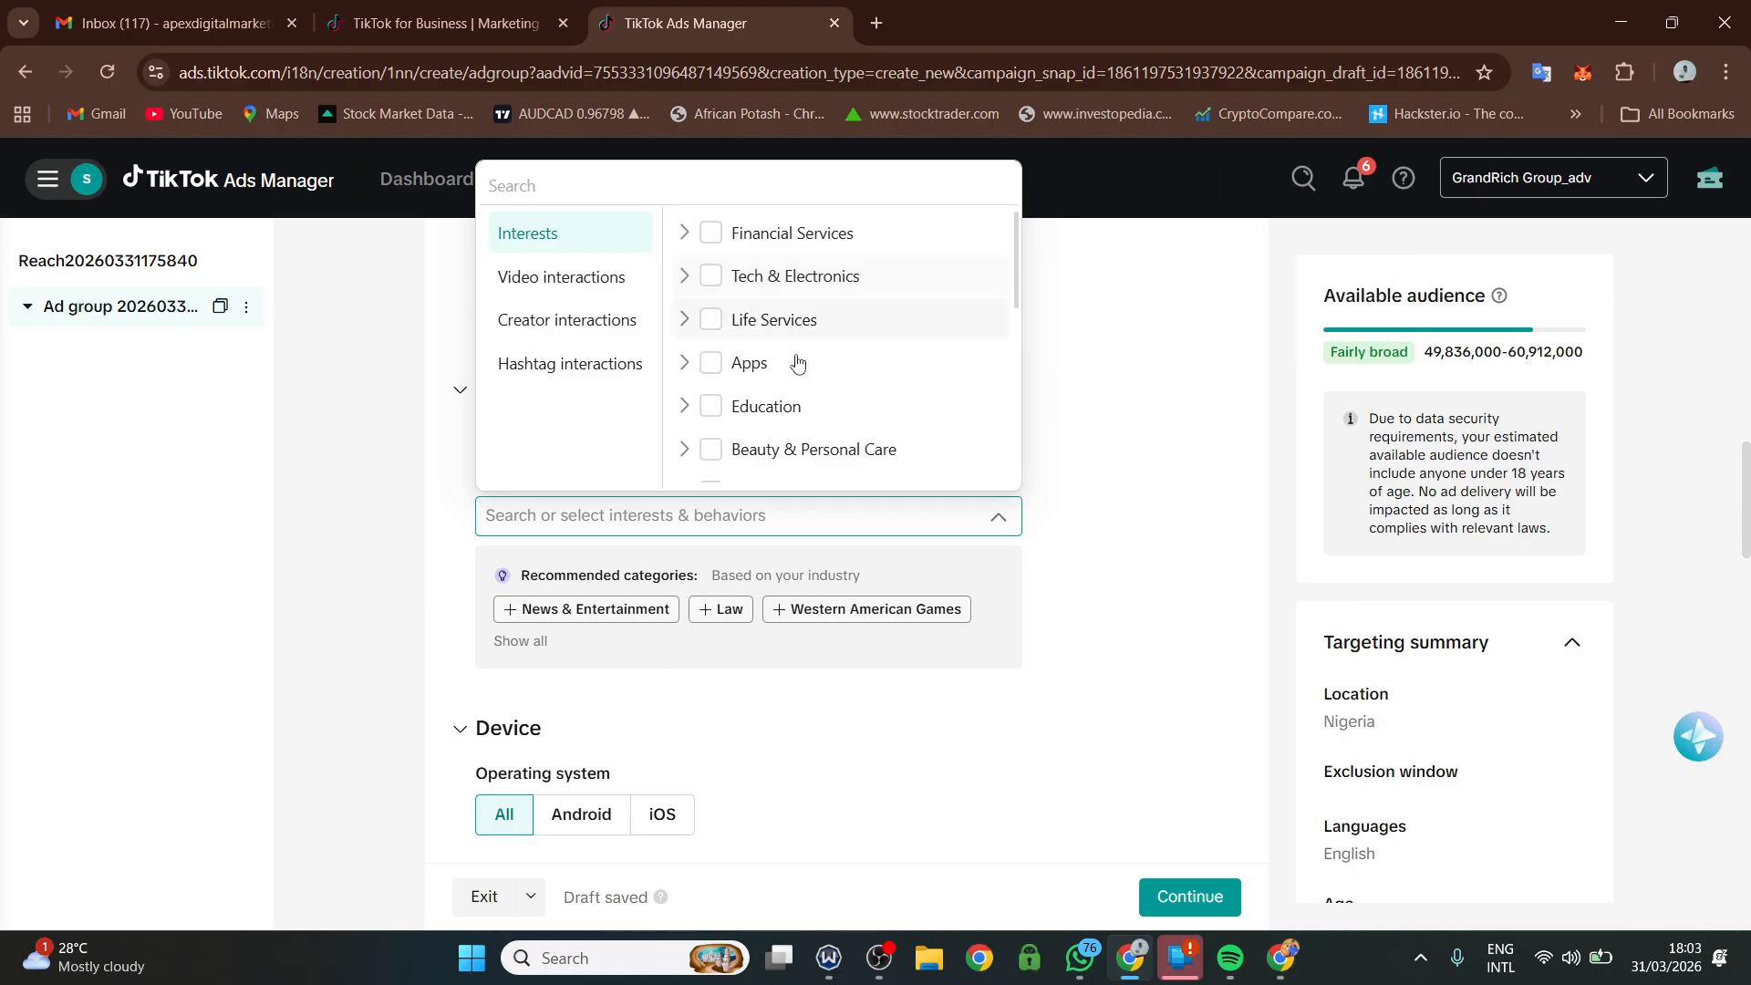
mouse_move(839, 338)
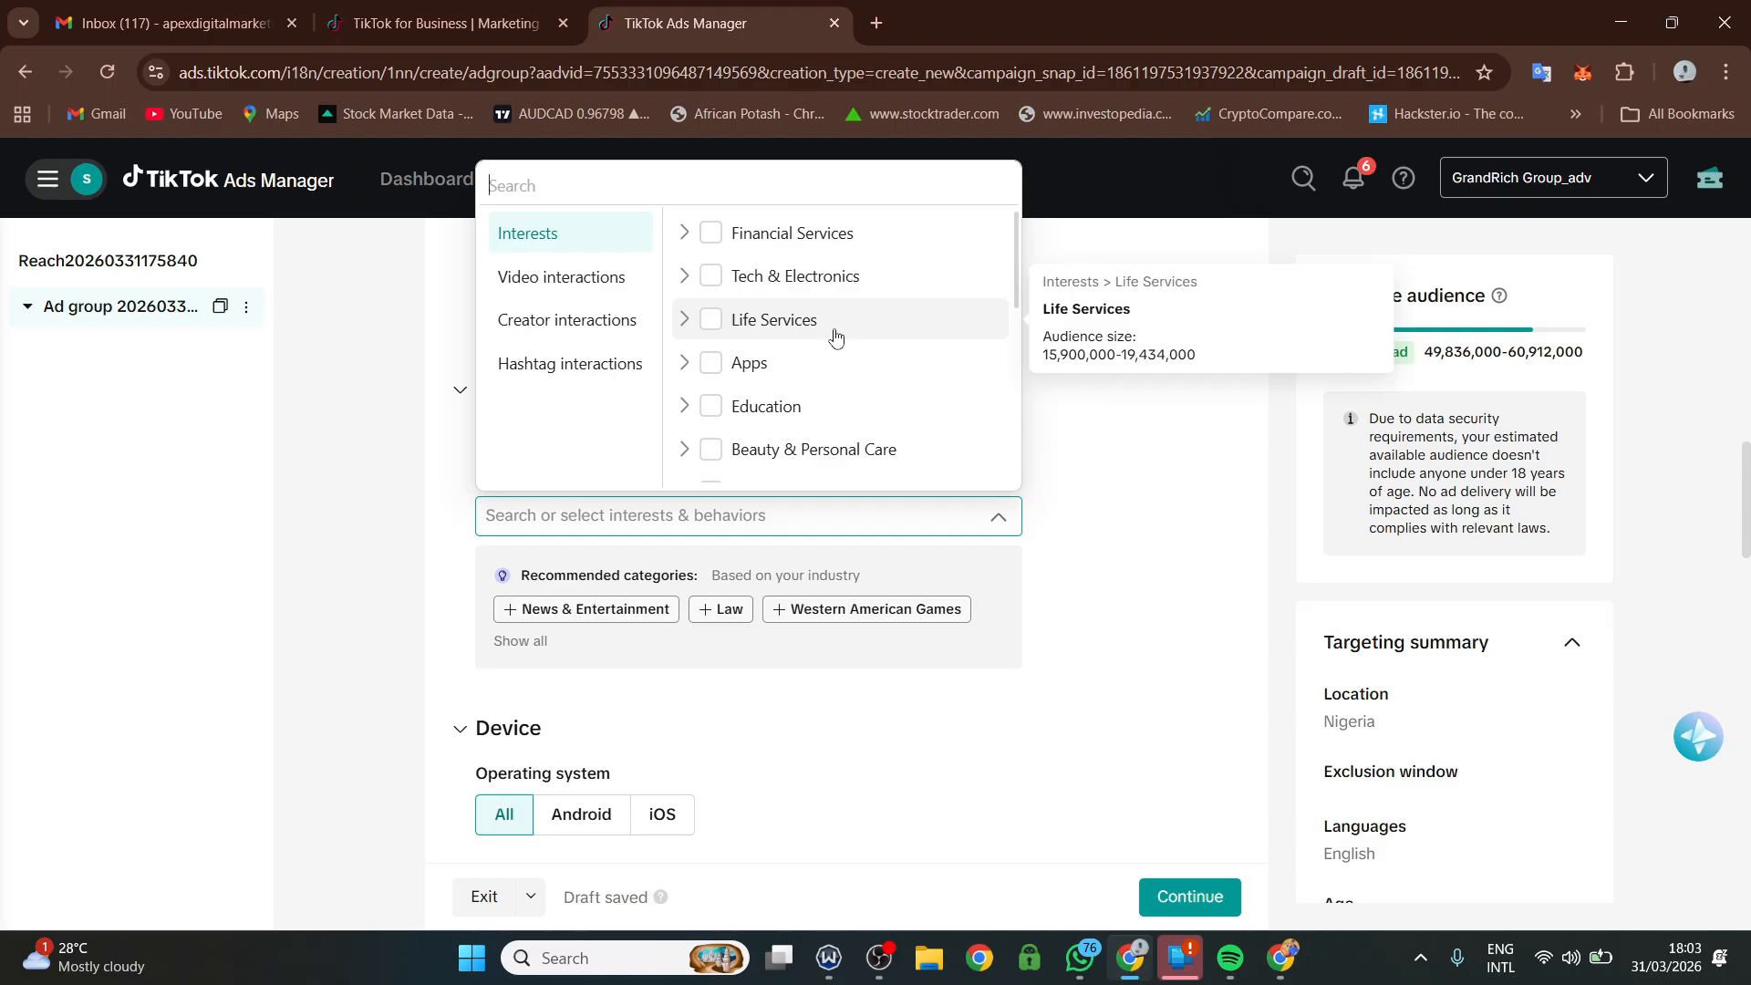
click(1085, 464)
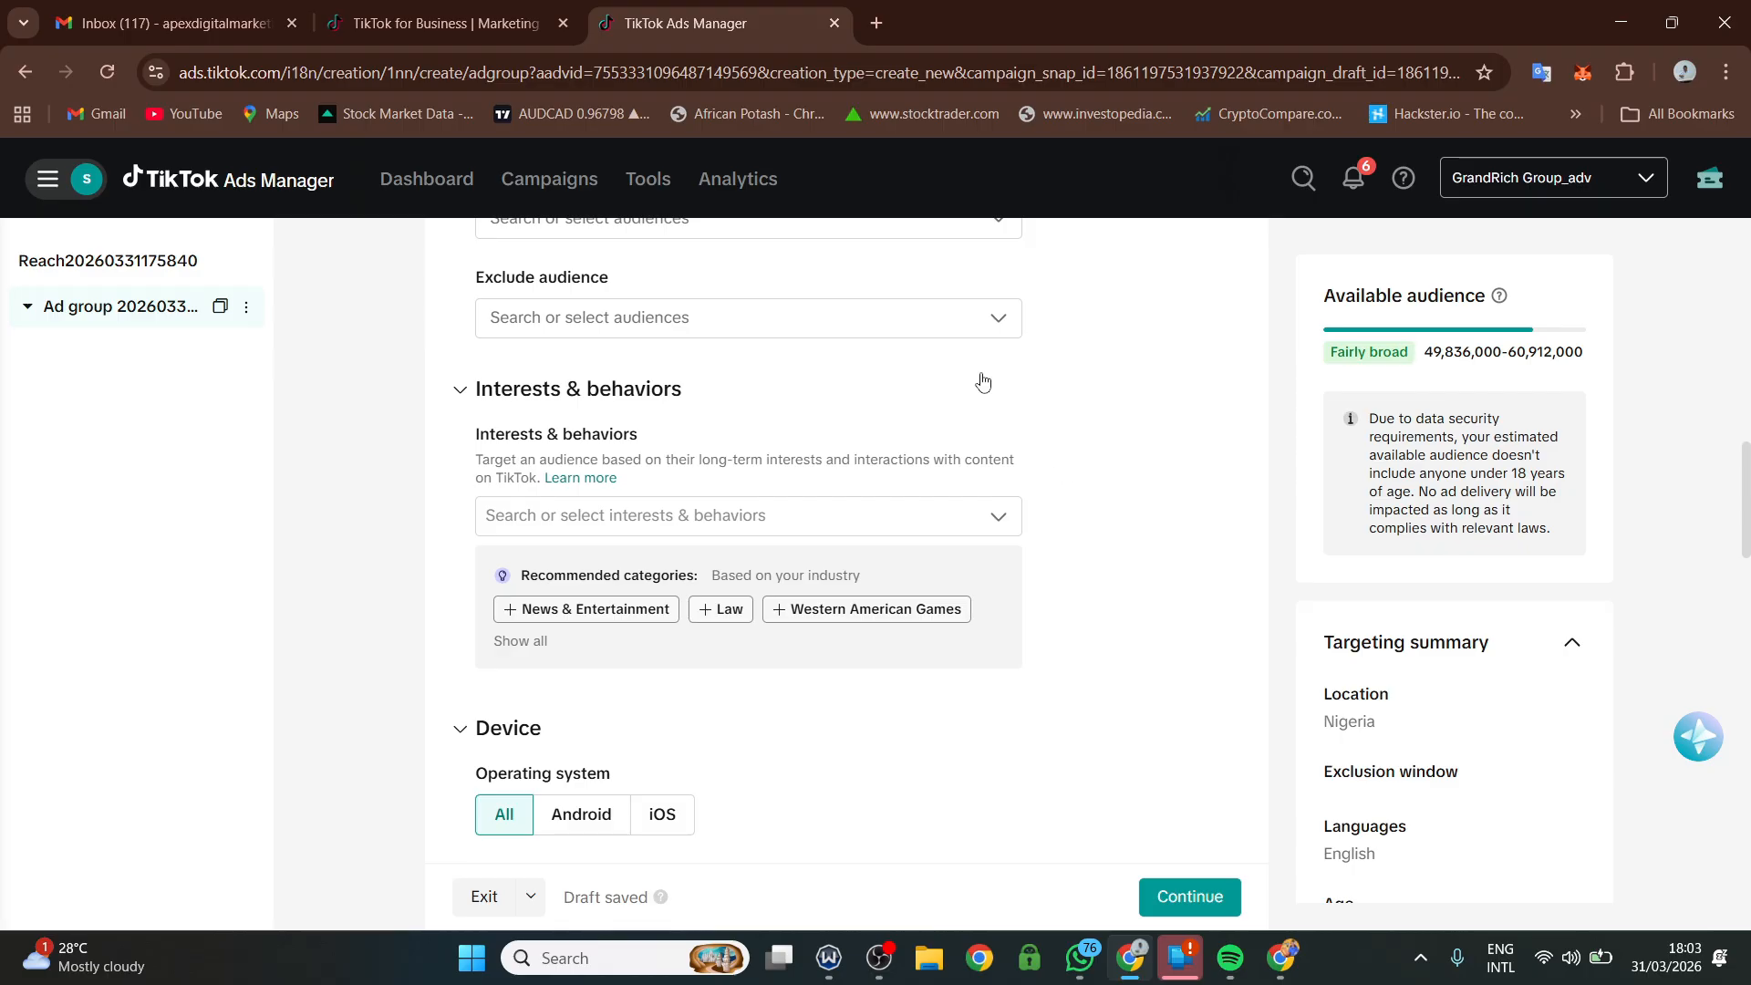
- Review the device targeting options and the brand safety and budget sections of the ad group
scroll(684, 687, down, 1)
scroll(420, 607, down, 1)
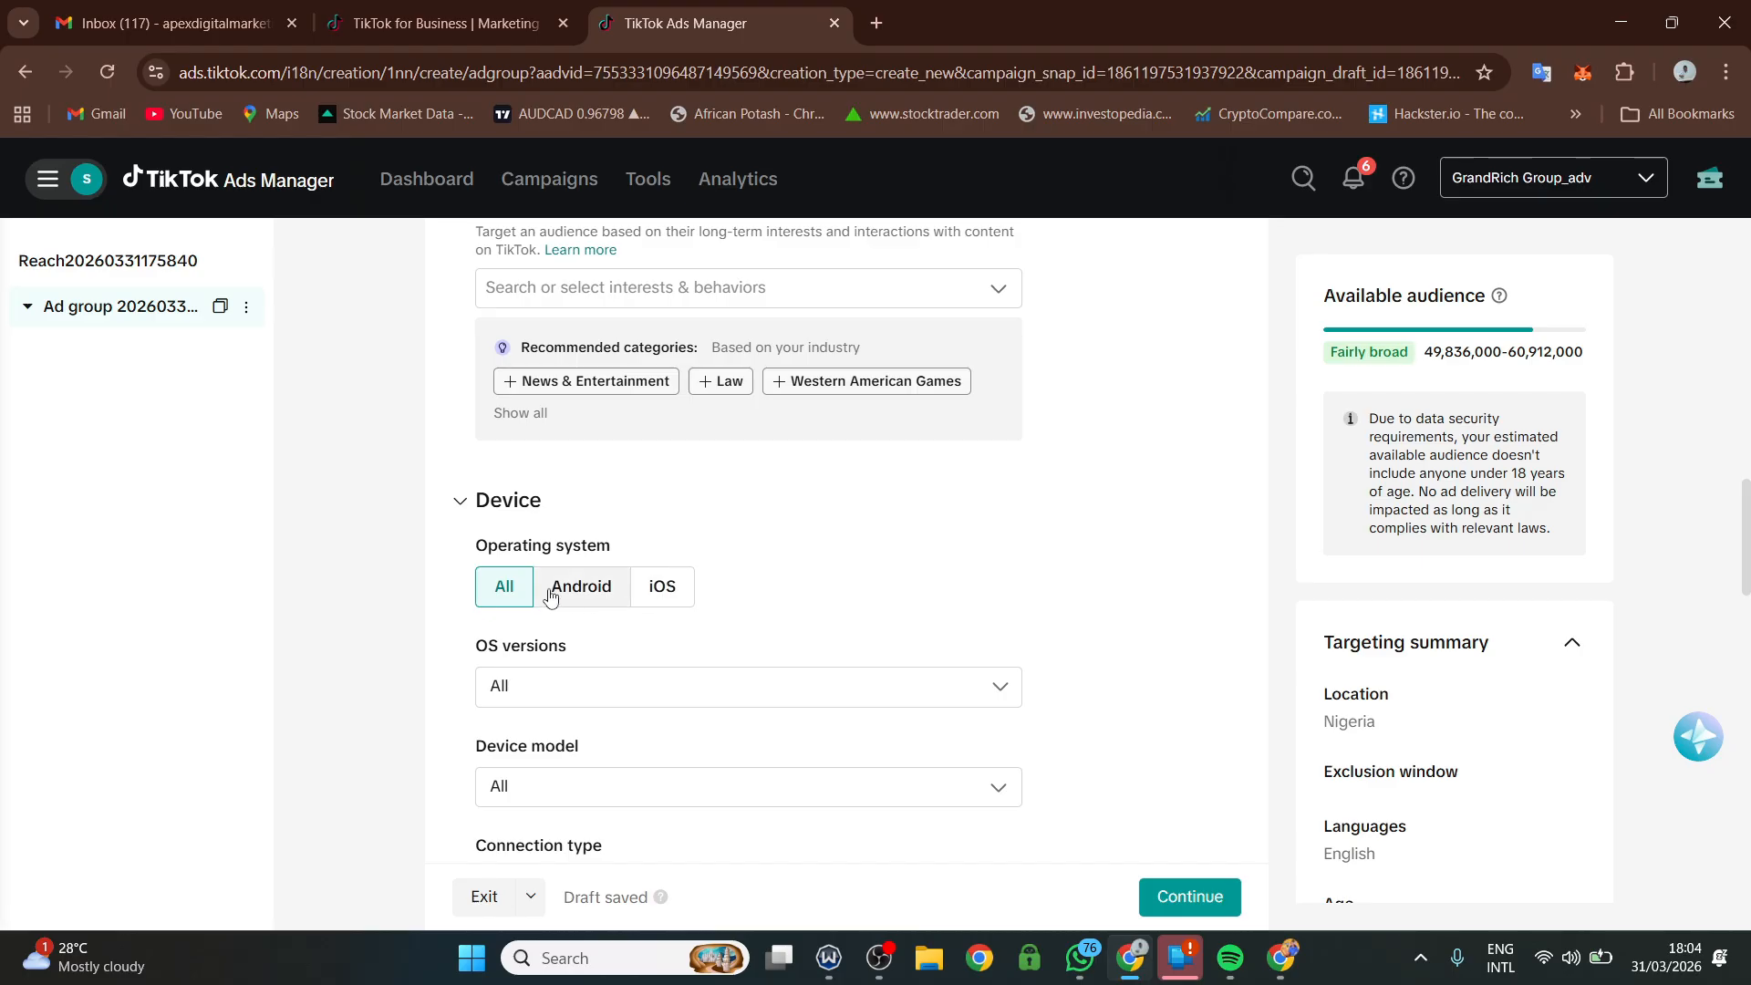
scroll(497, 556, down, 3)
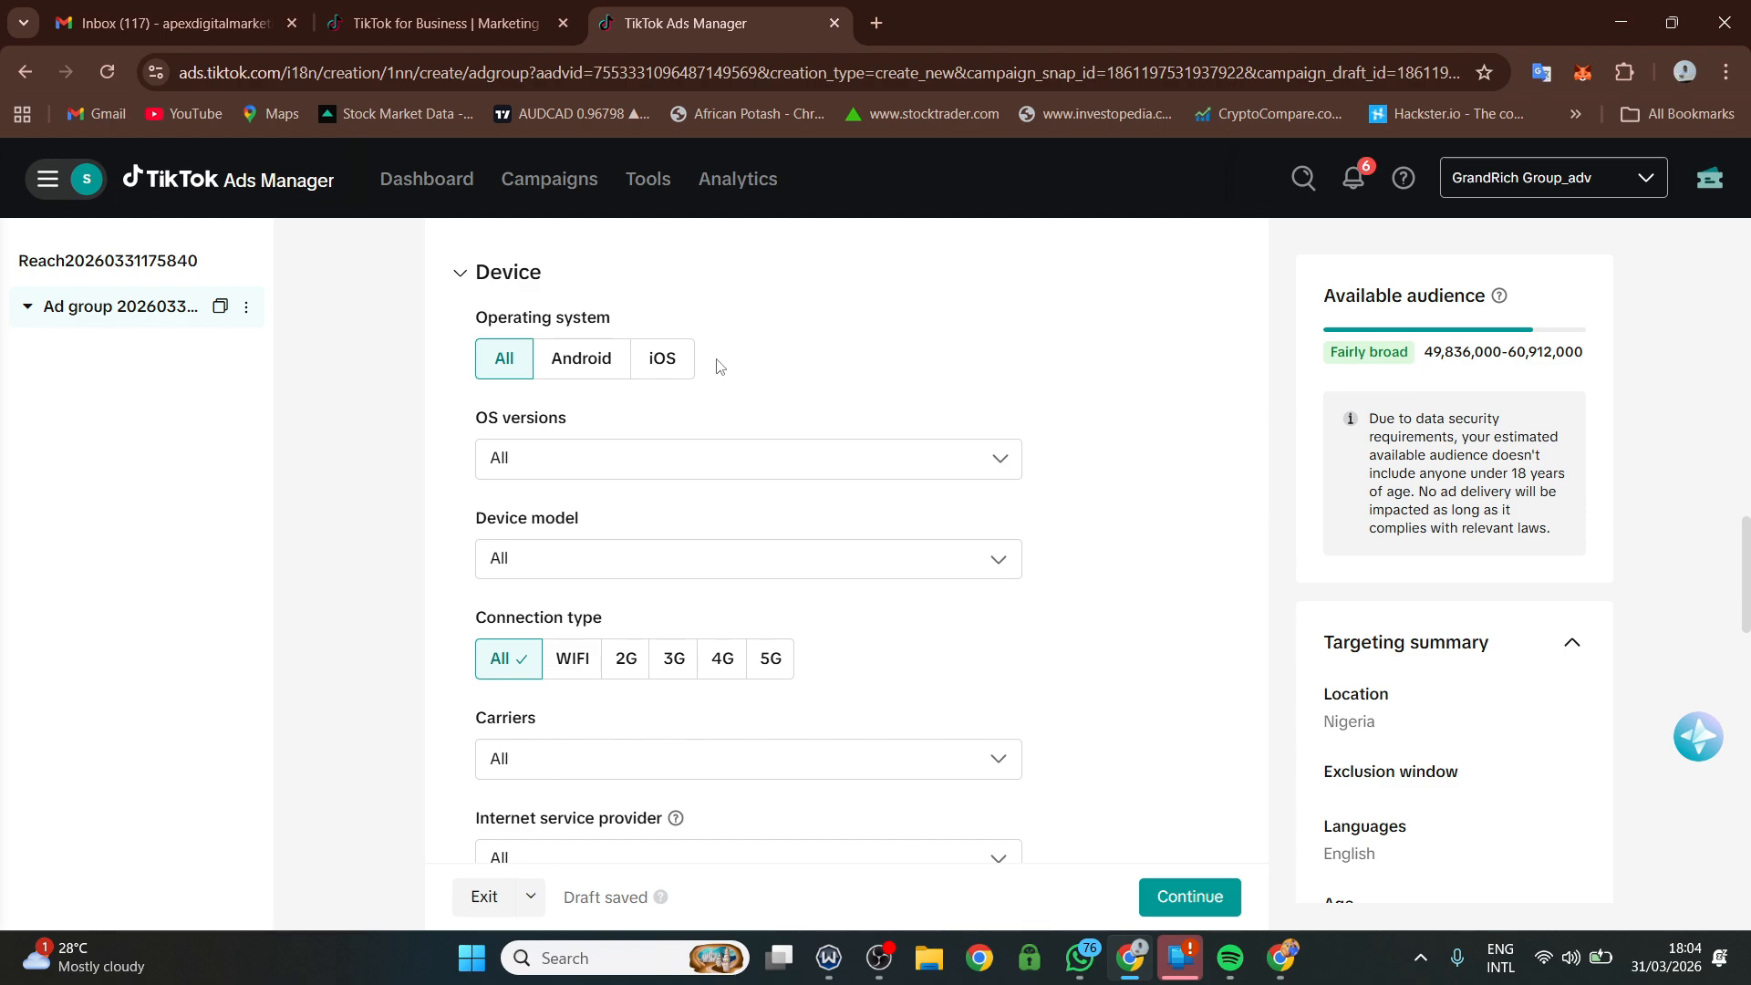
scroll(694, 492, down, 8)
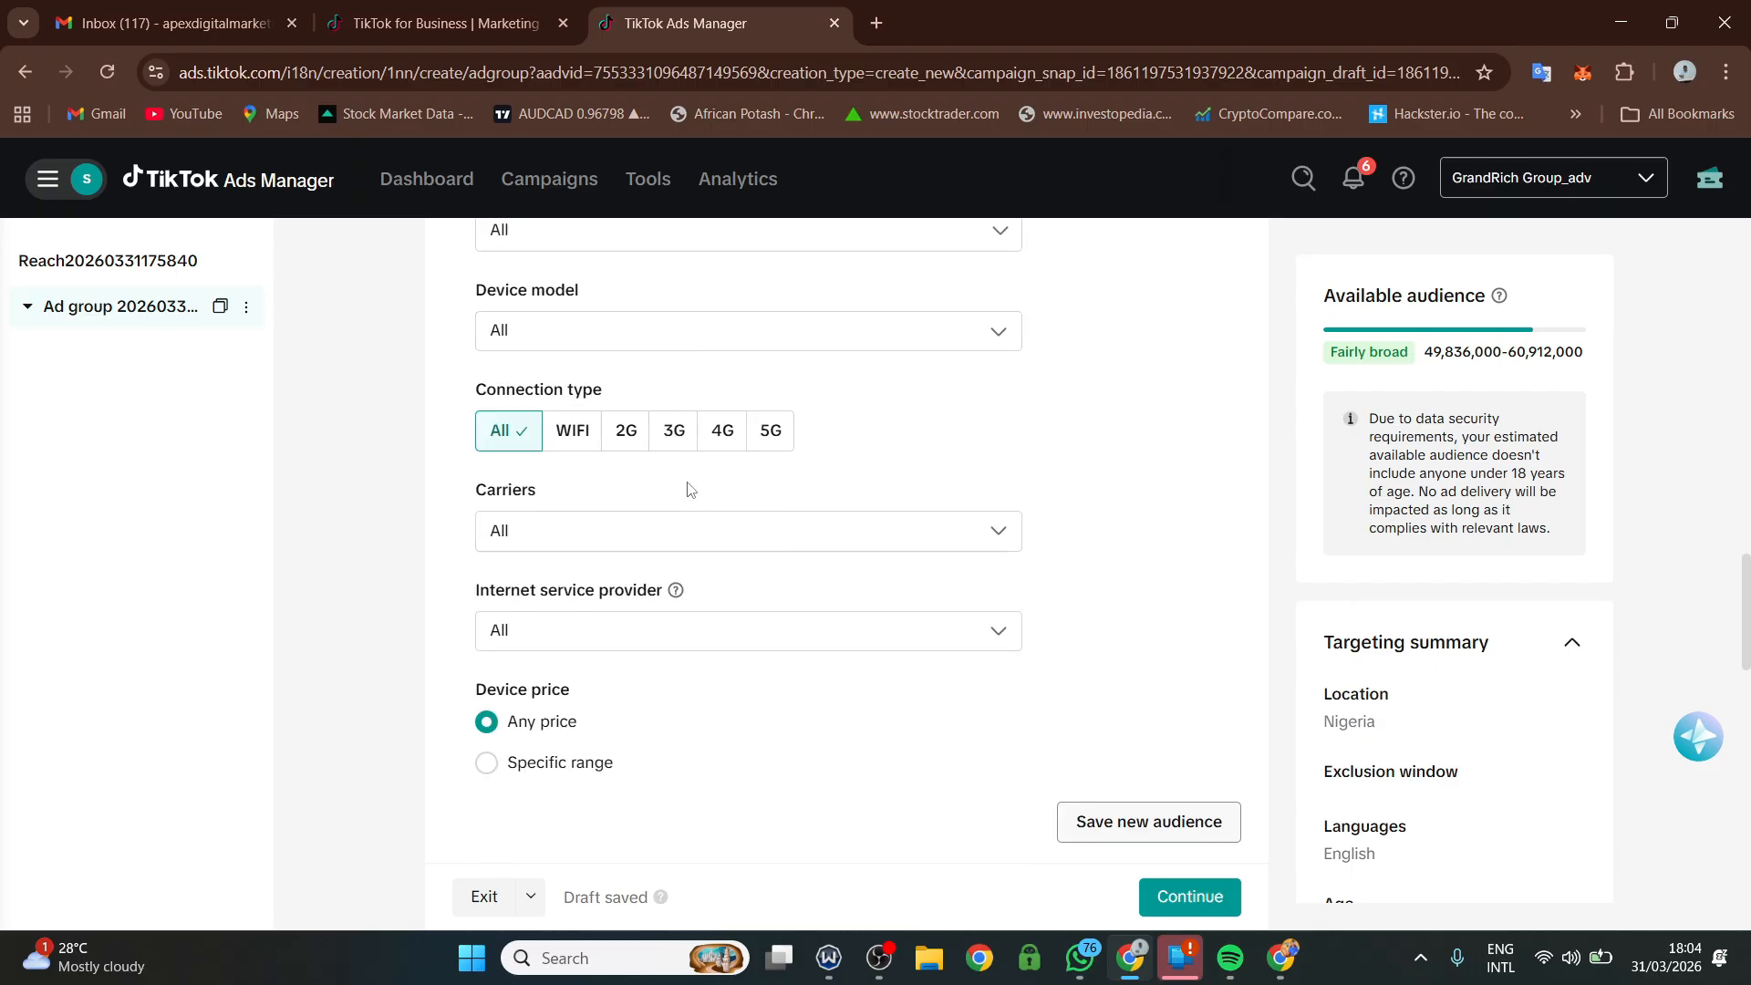
scroll(676, 518, up, 5)
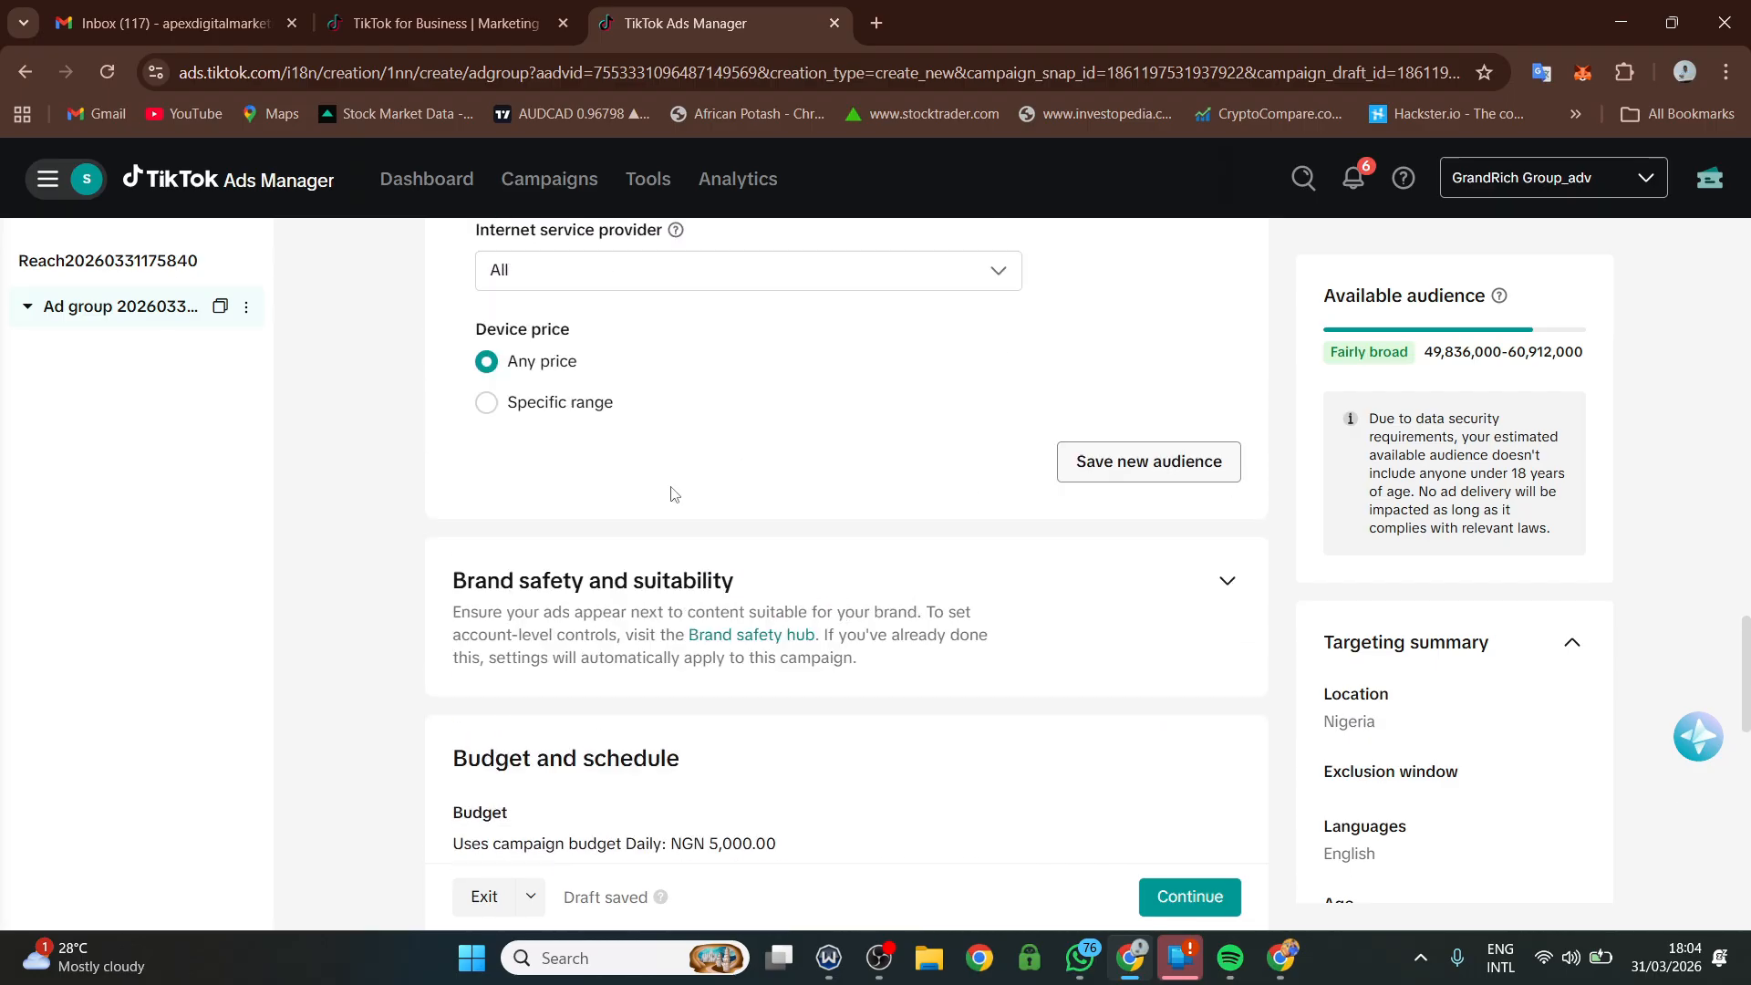
scroll(662, 488, down, 2)
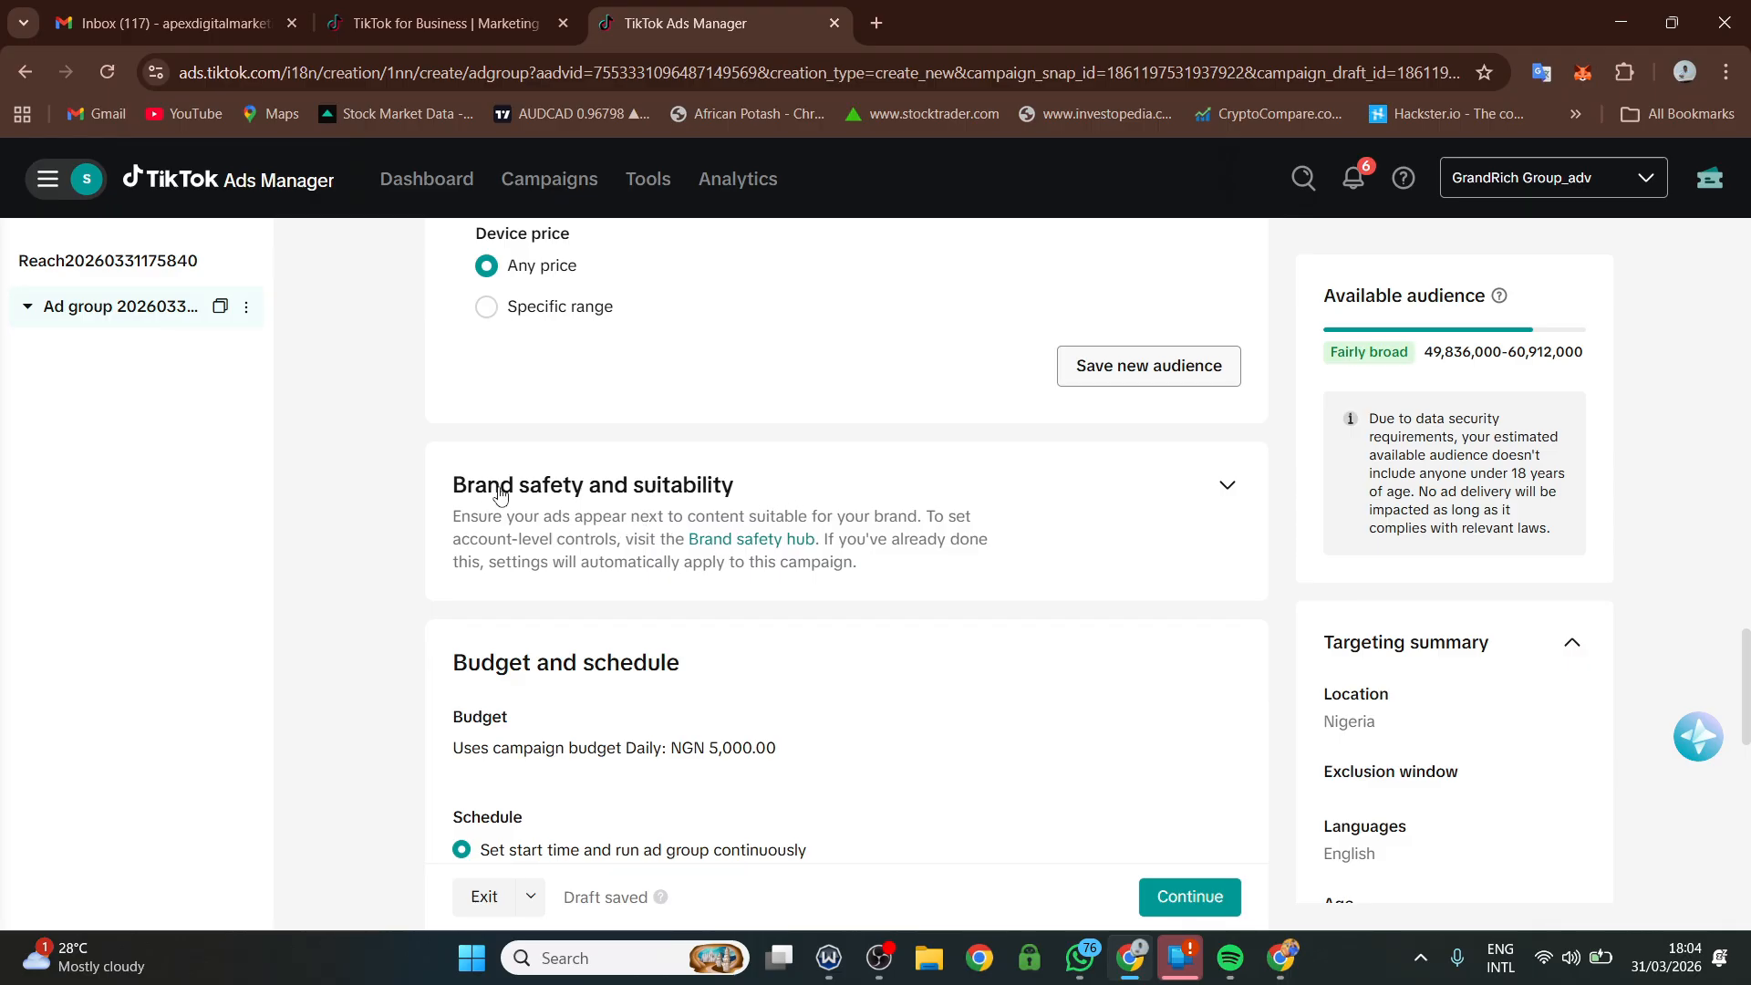
- Open the inventory filter under brand safety and suitability and confirm the Standard tier
click(1226, 486)
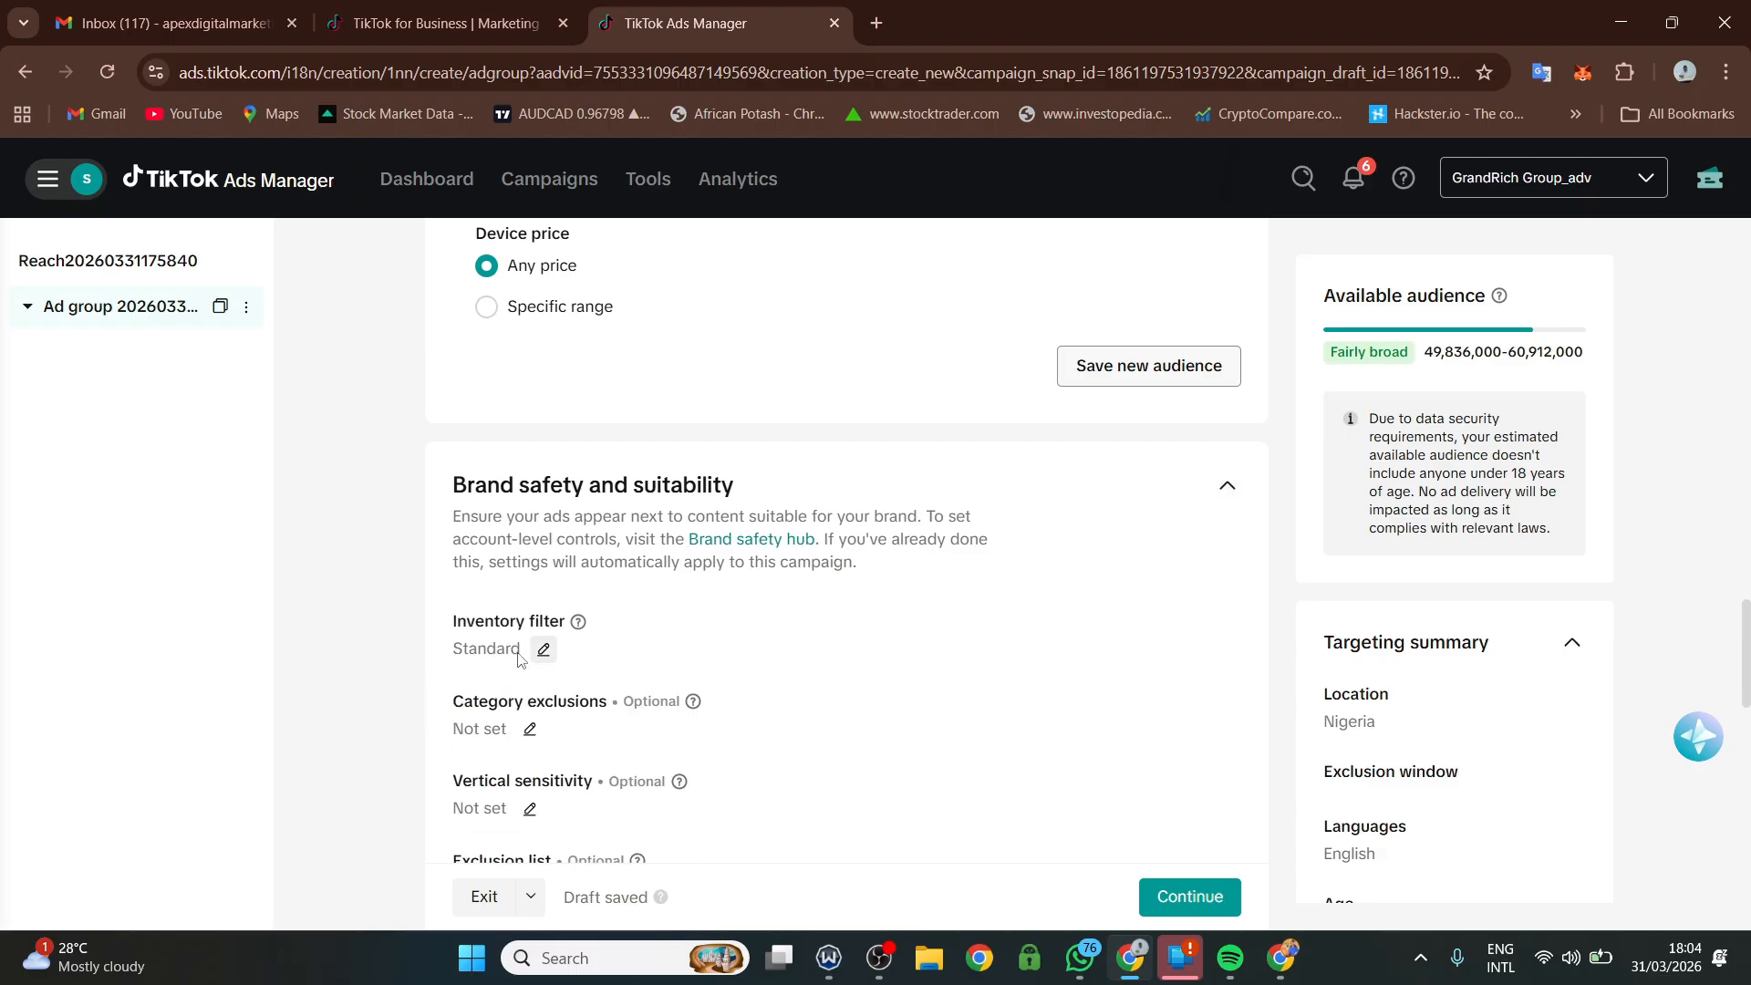
scroll(495, 618, down, 1)
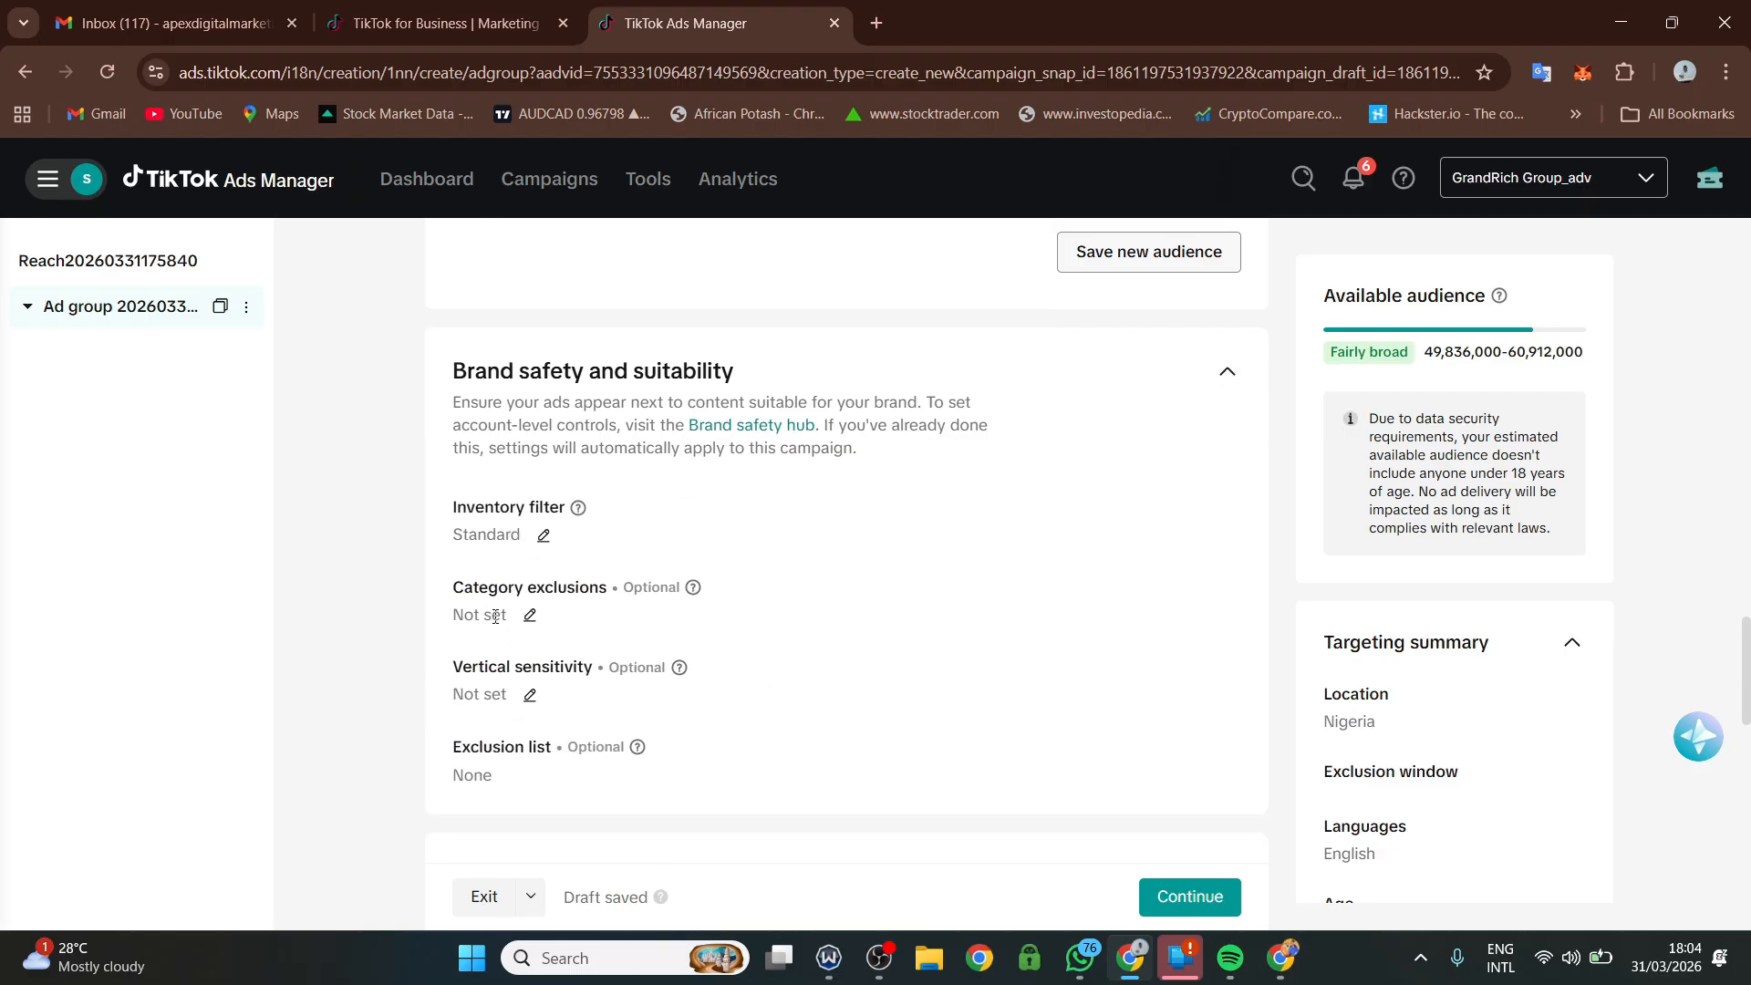
click(544, 536)
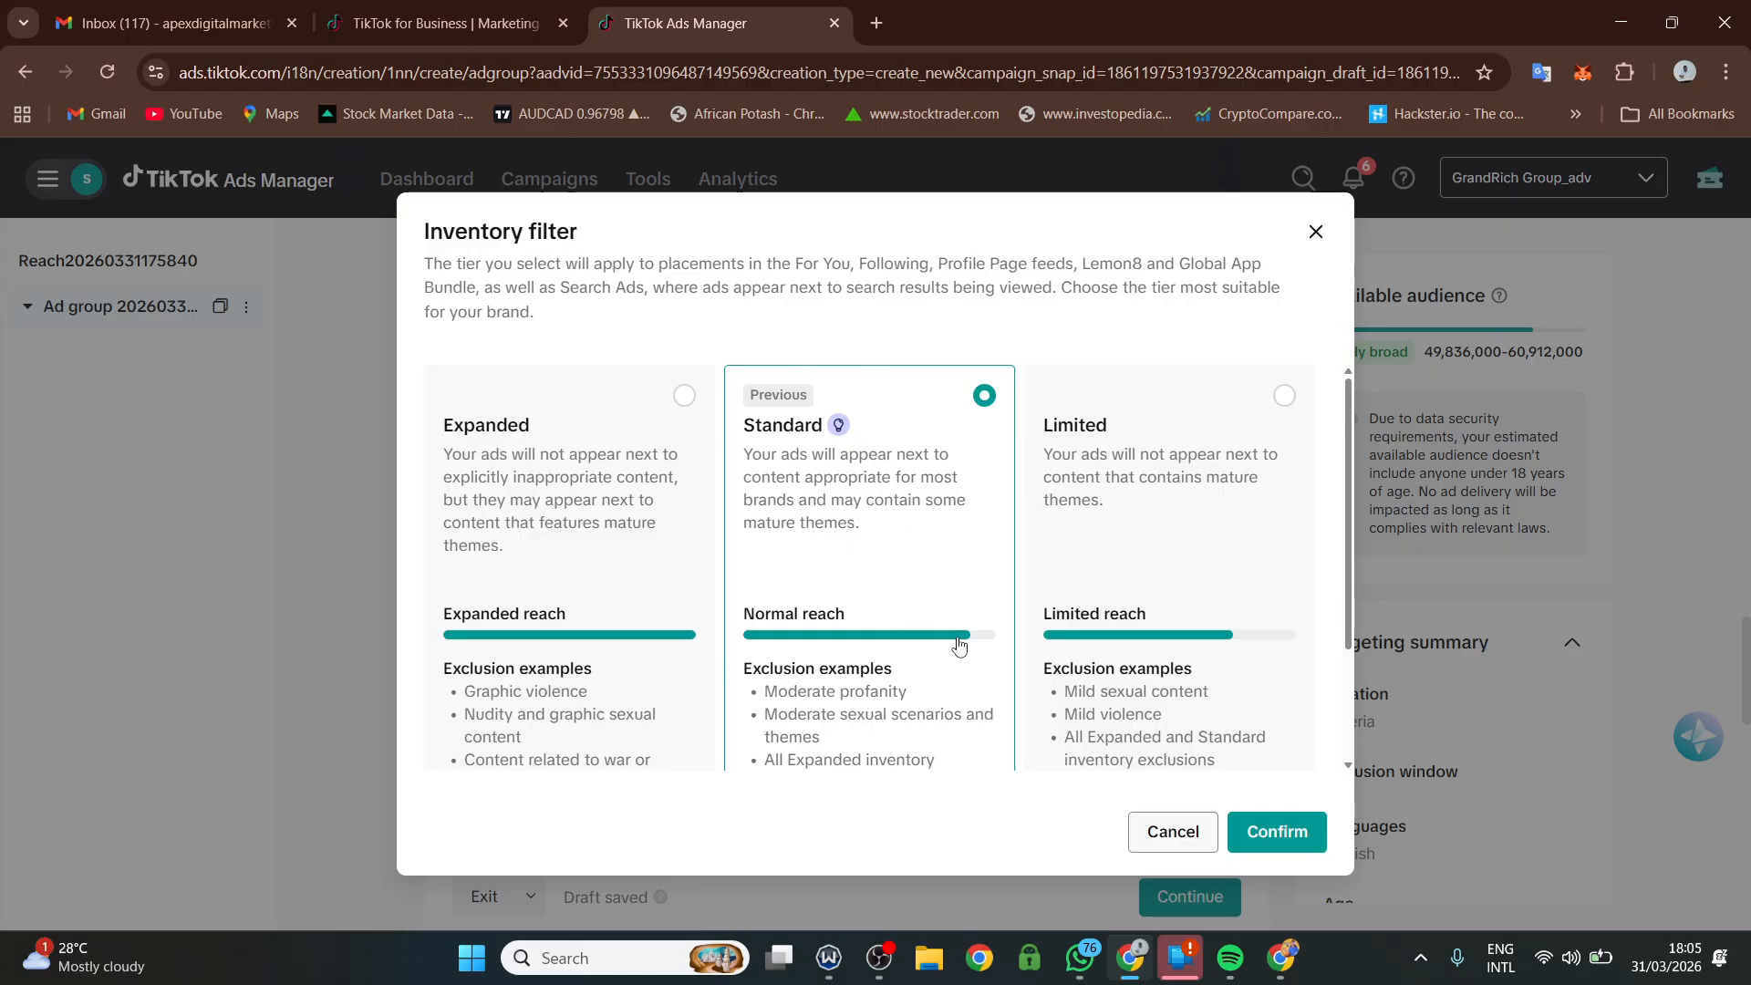
click(1278, 830)
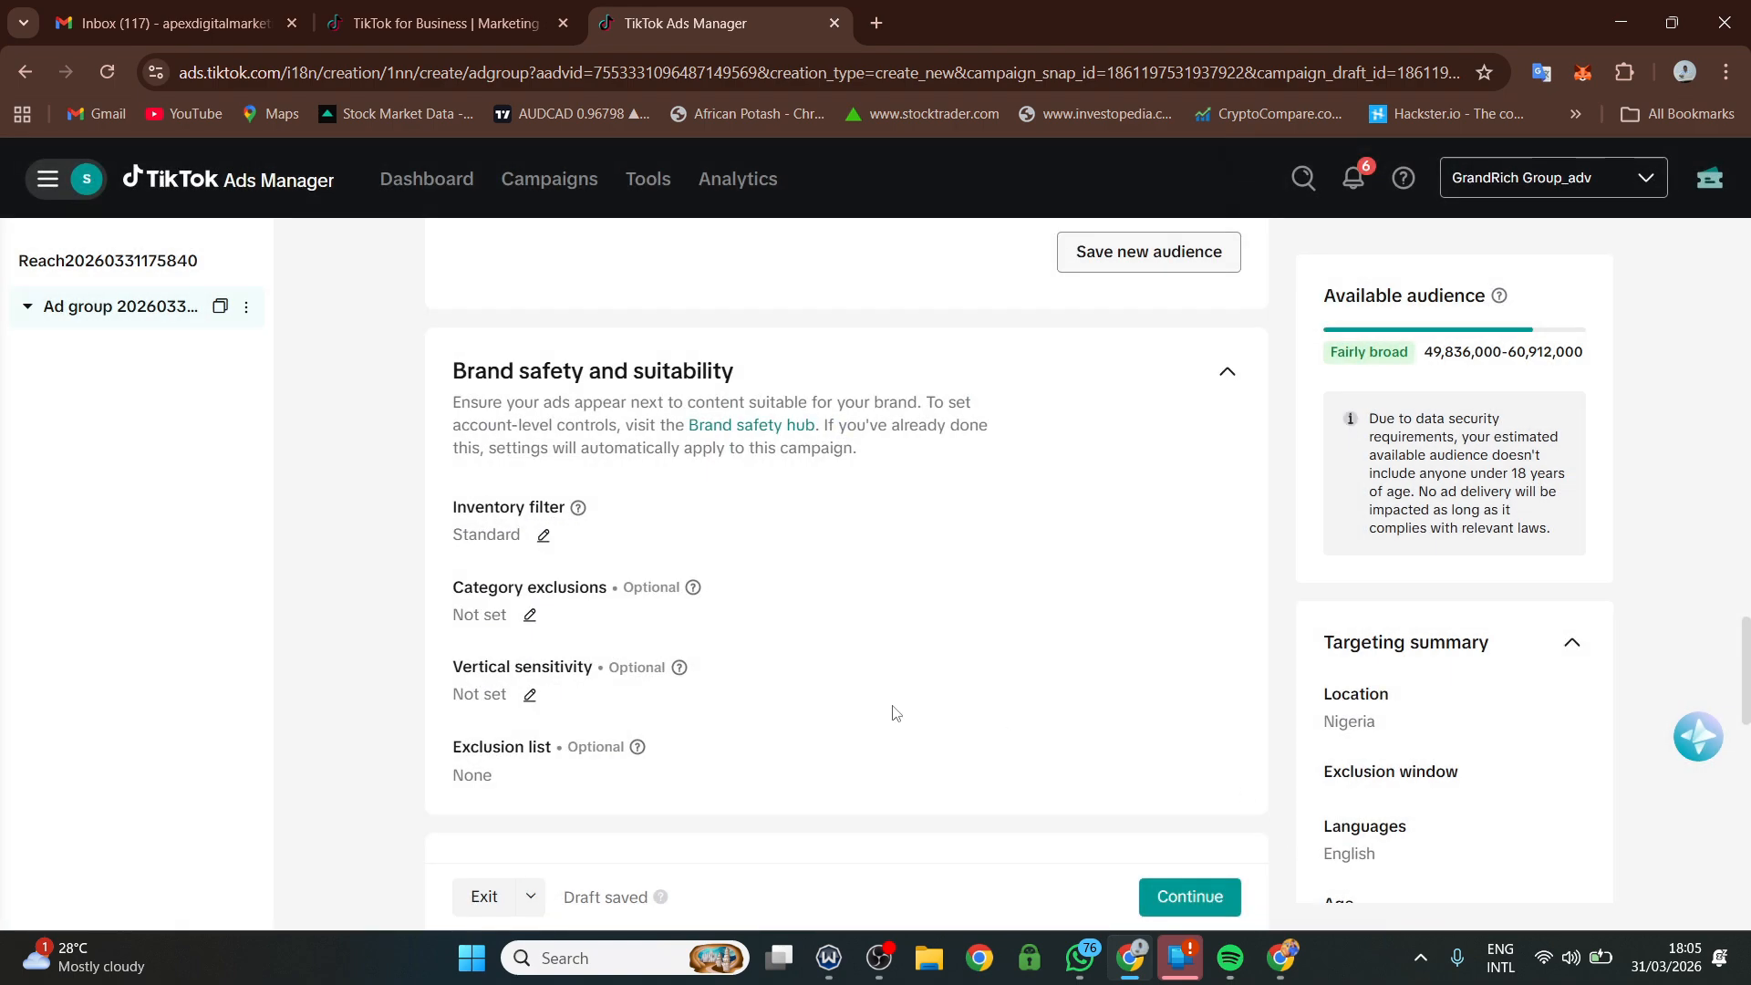
scroll(892, 711, down, 4)
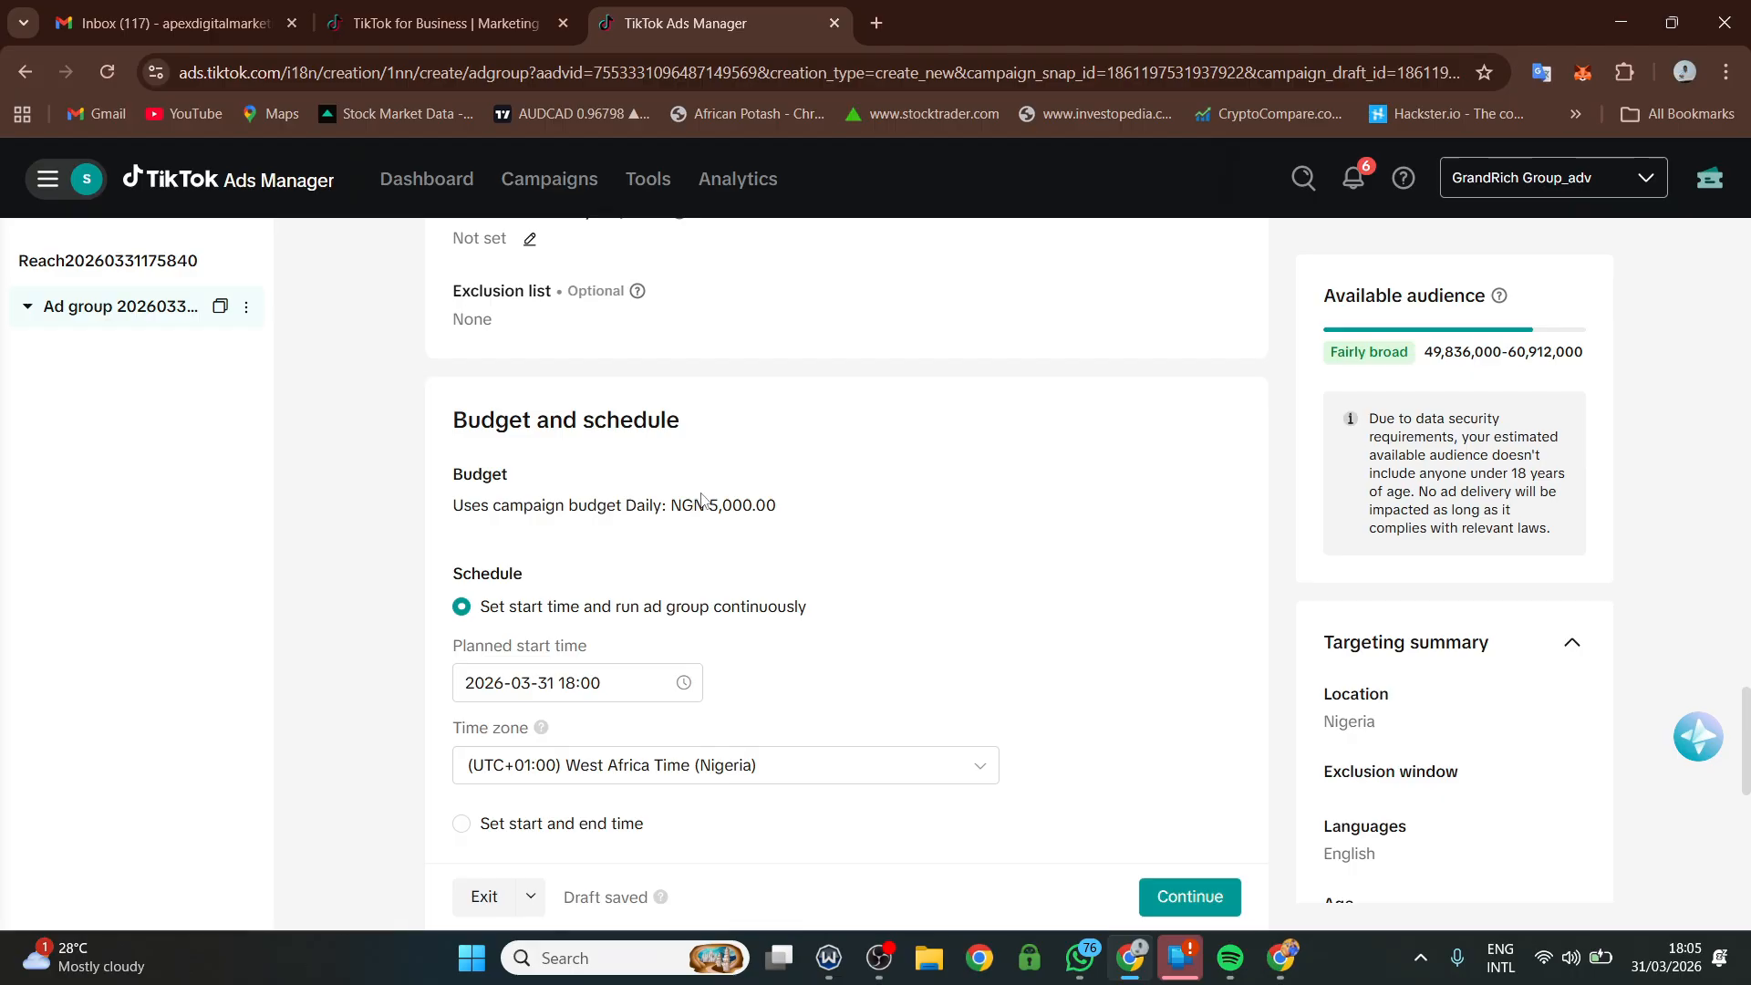
scroll(711, 520, down, 2)
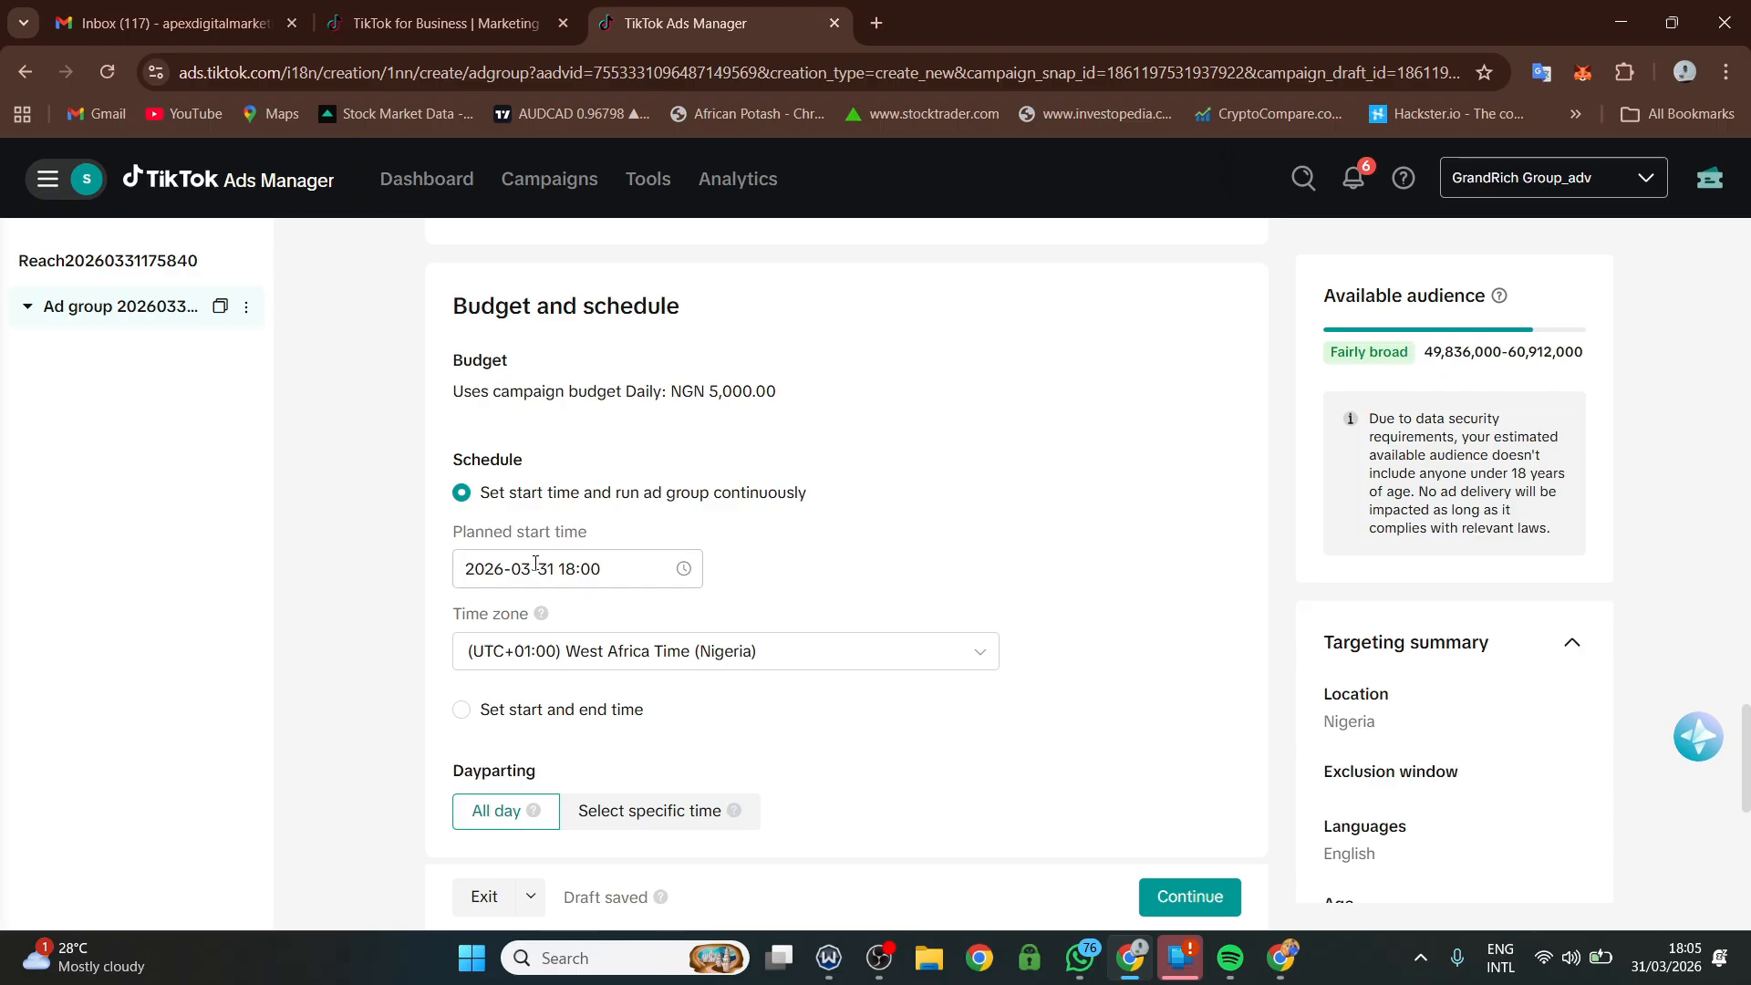
click(535, 565)
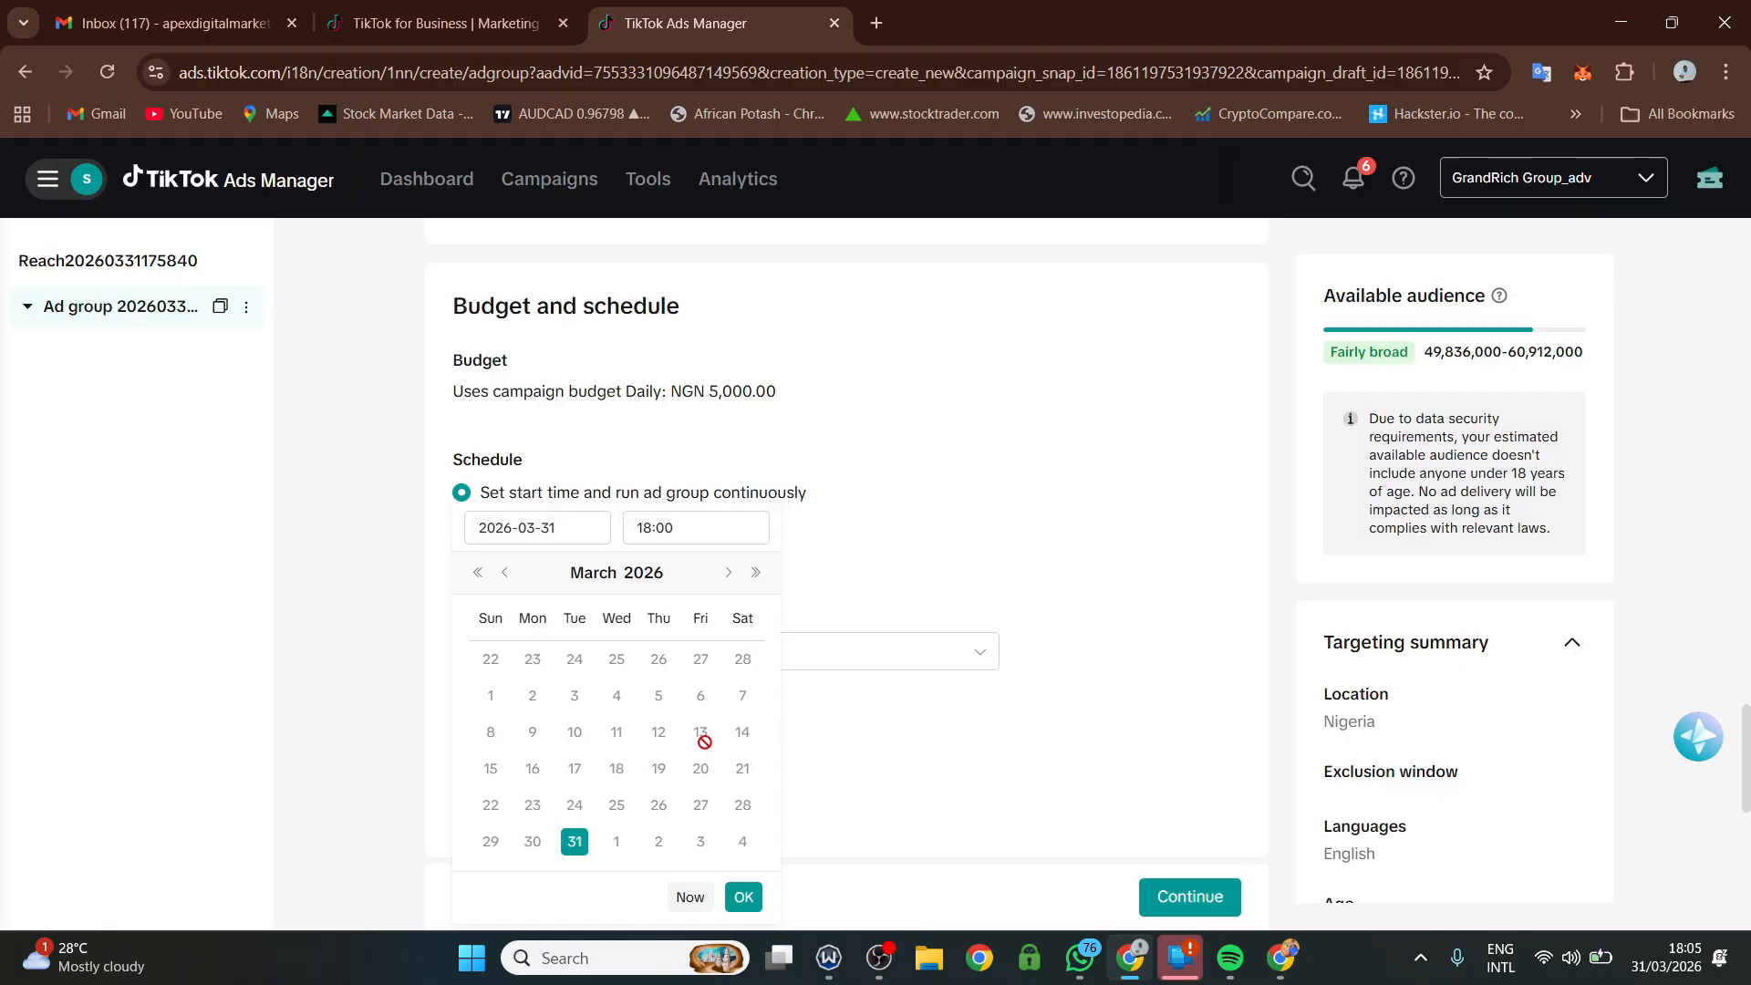
click(614, 841)
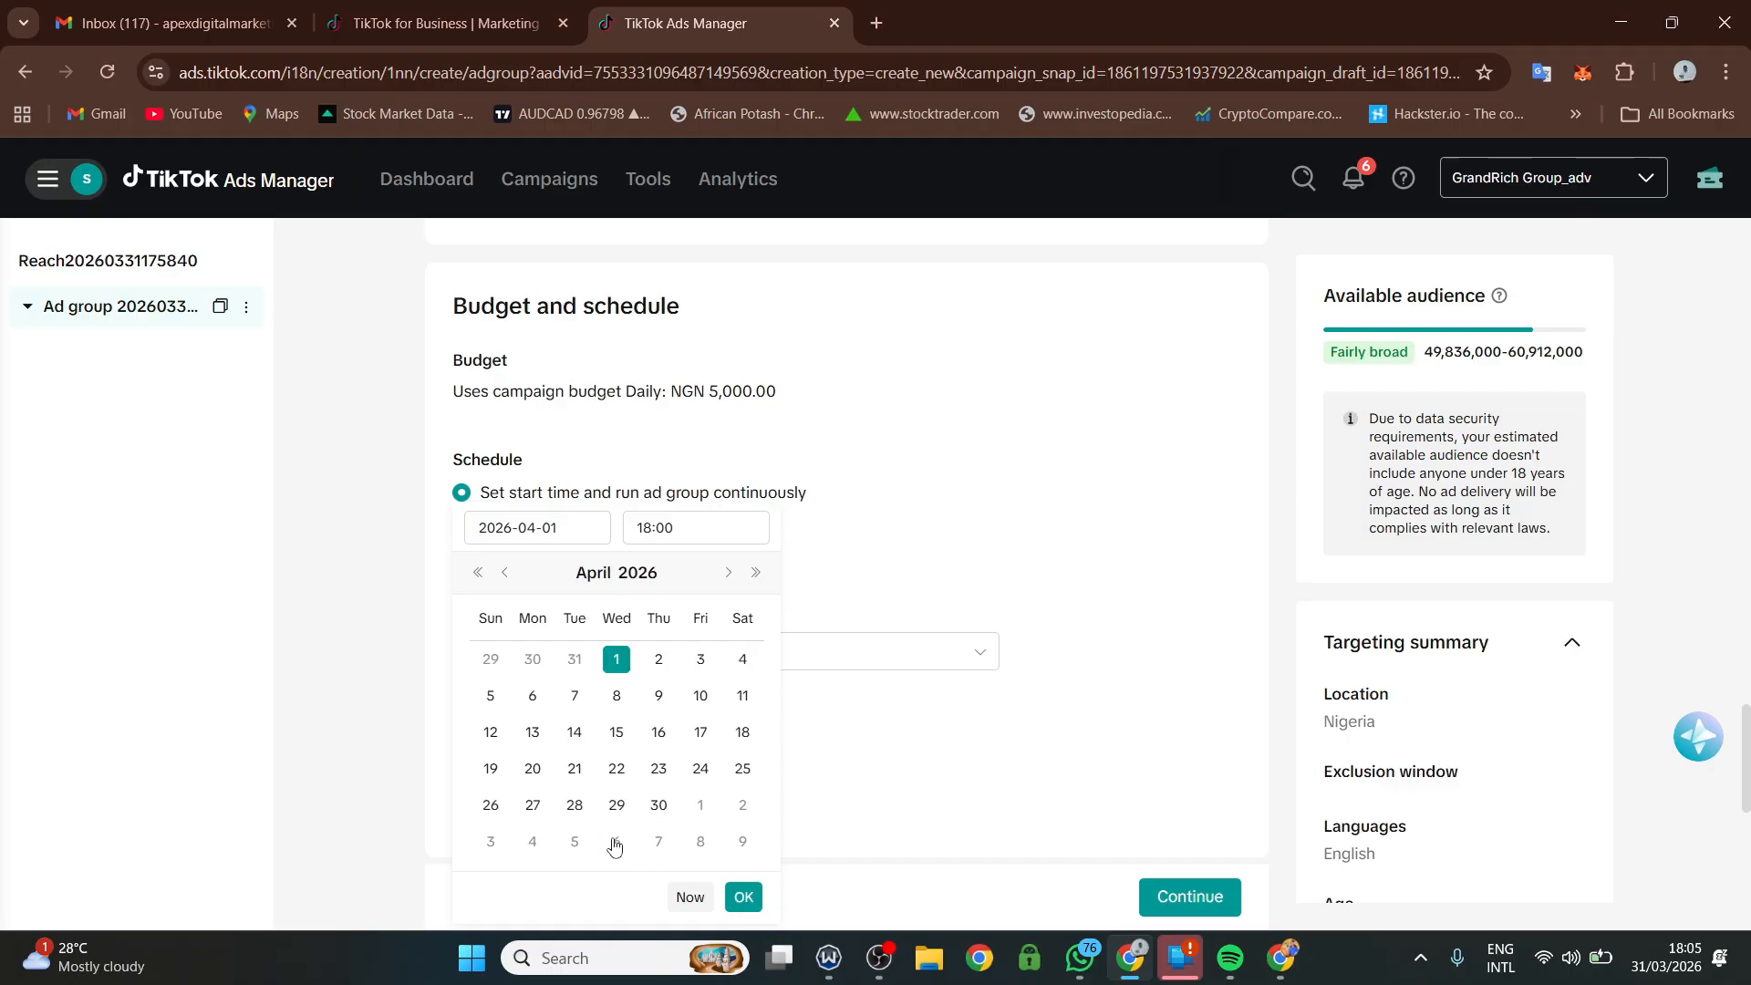
click(658, 529)
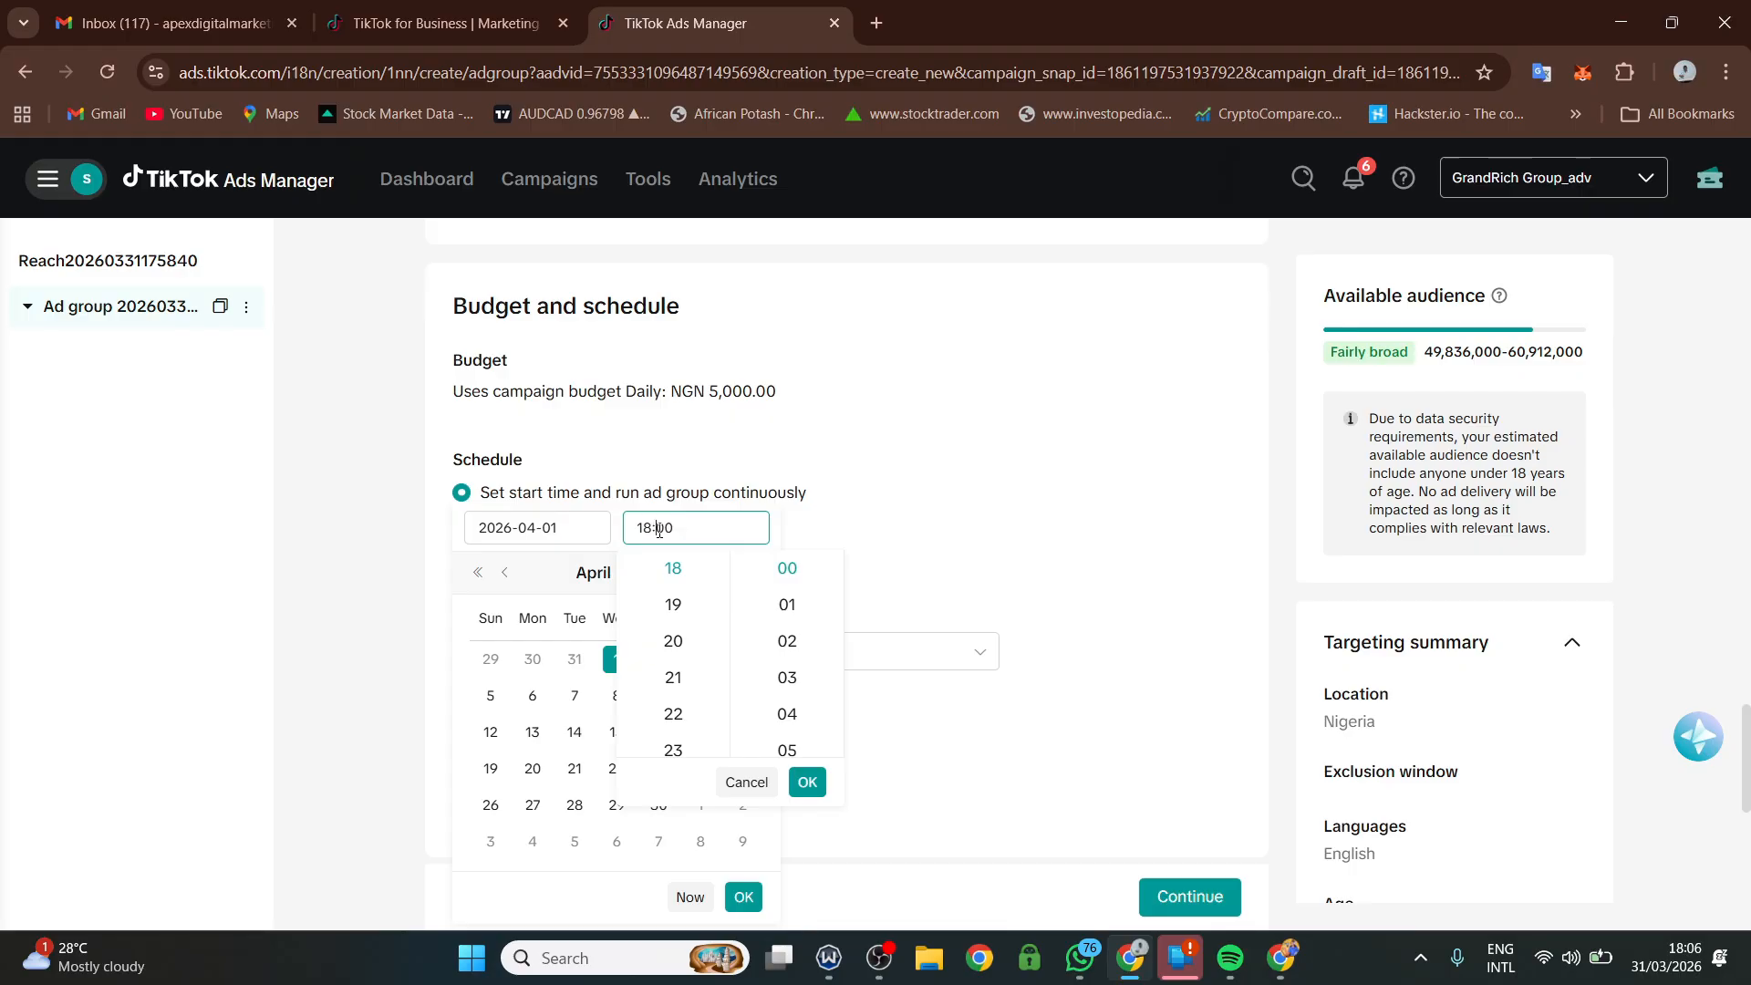
scroll(684, 618, up, 4)
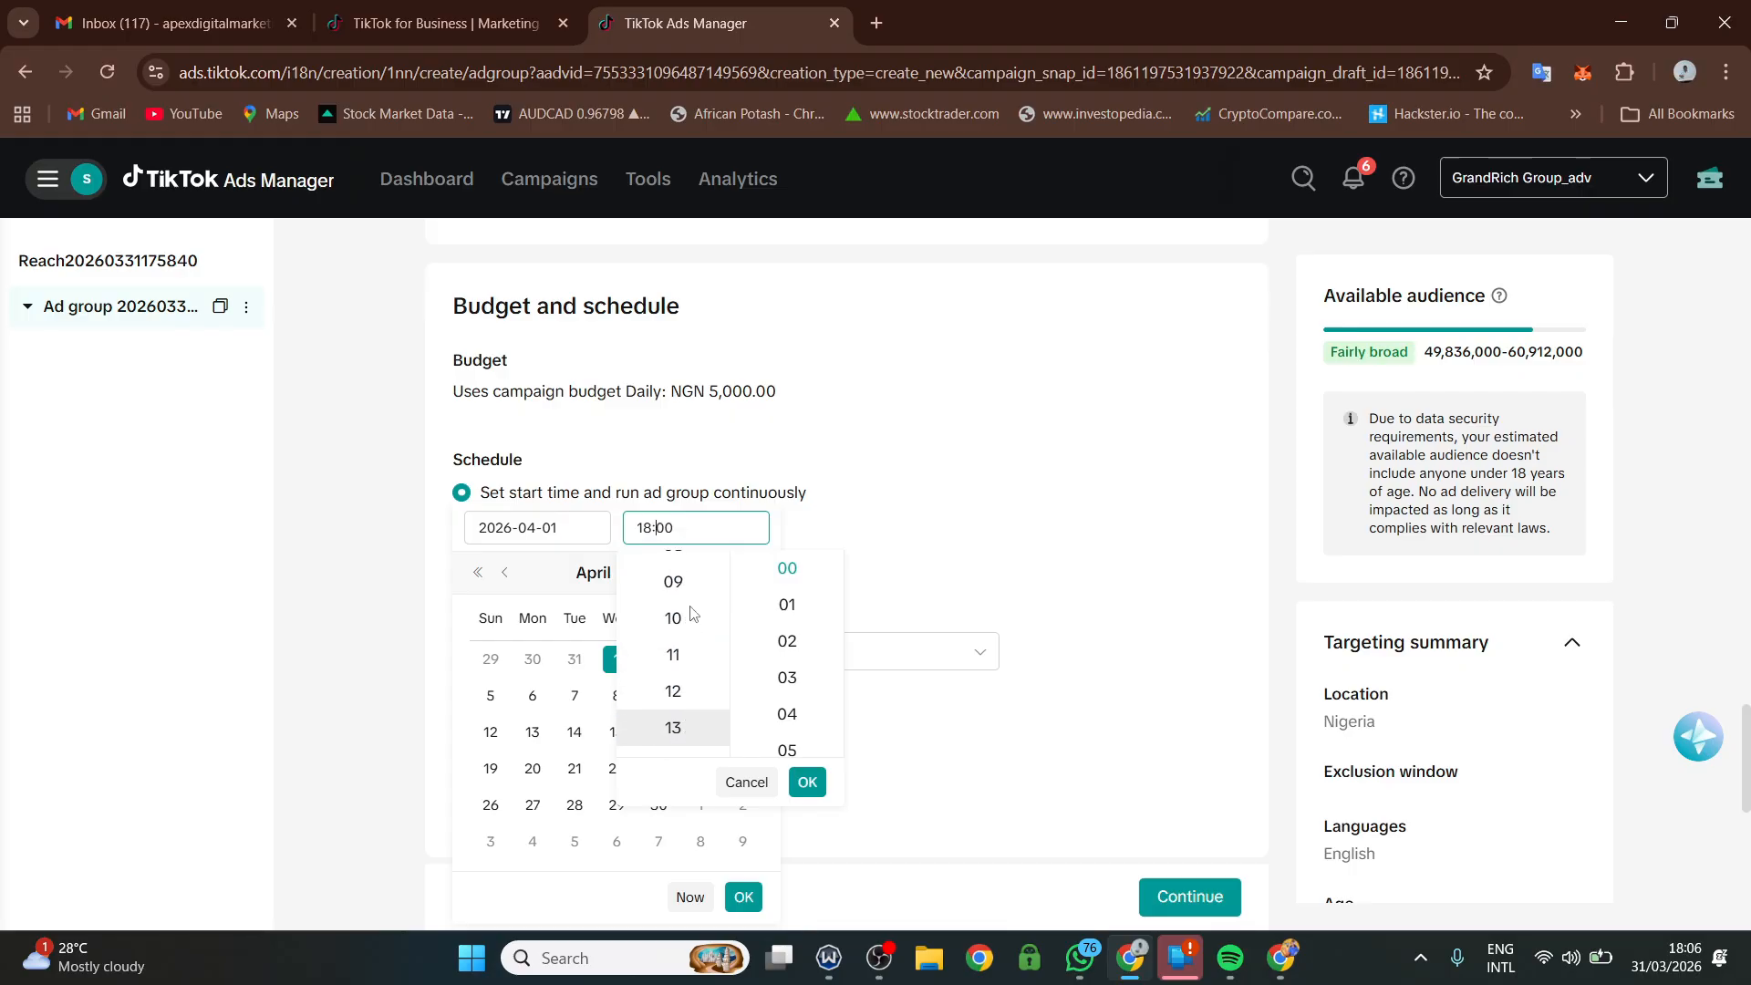
scroll(682, 620, up, 4)
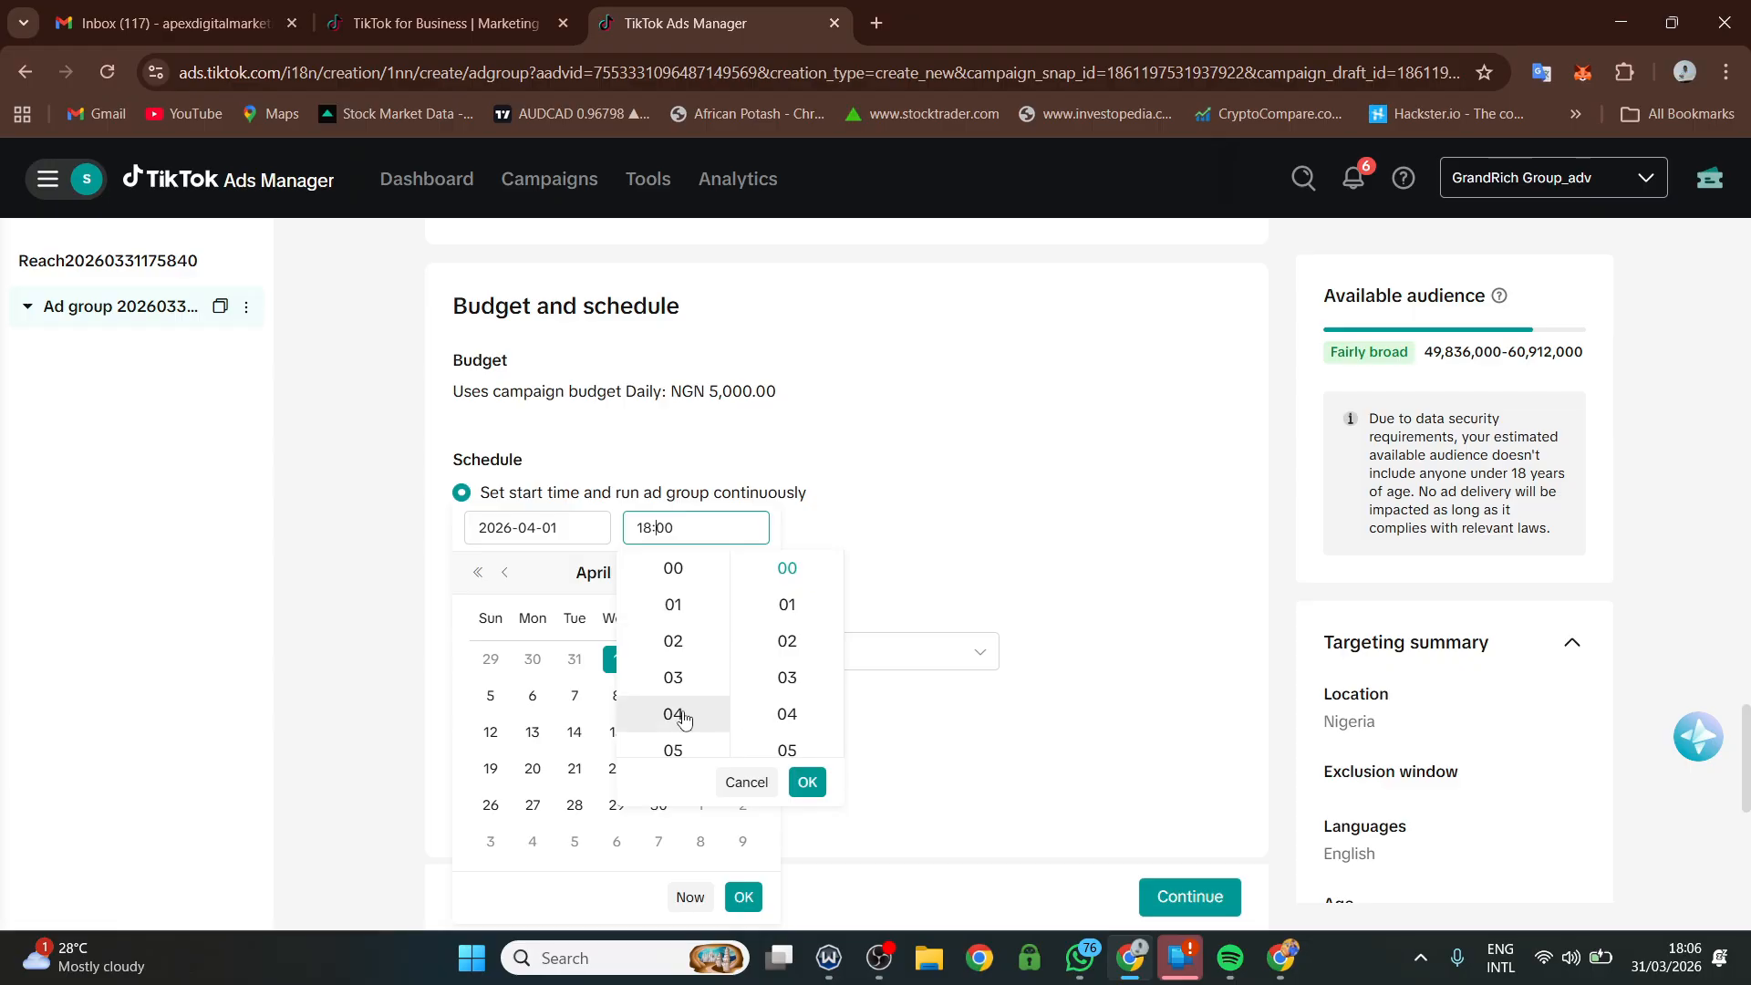
click(684, 717)
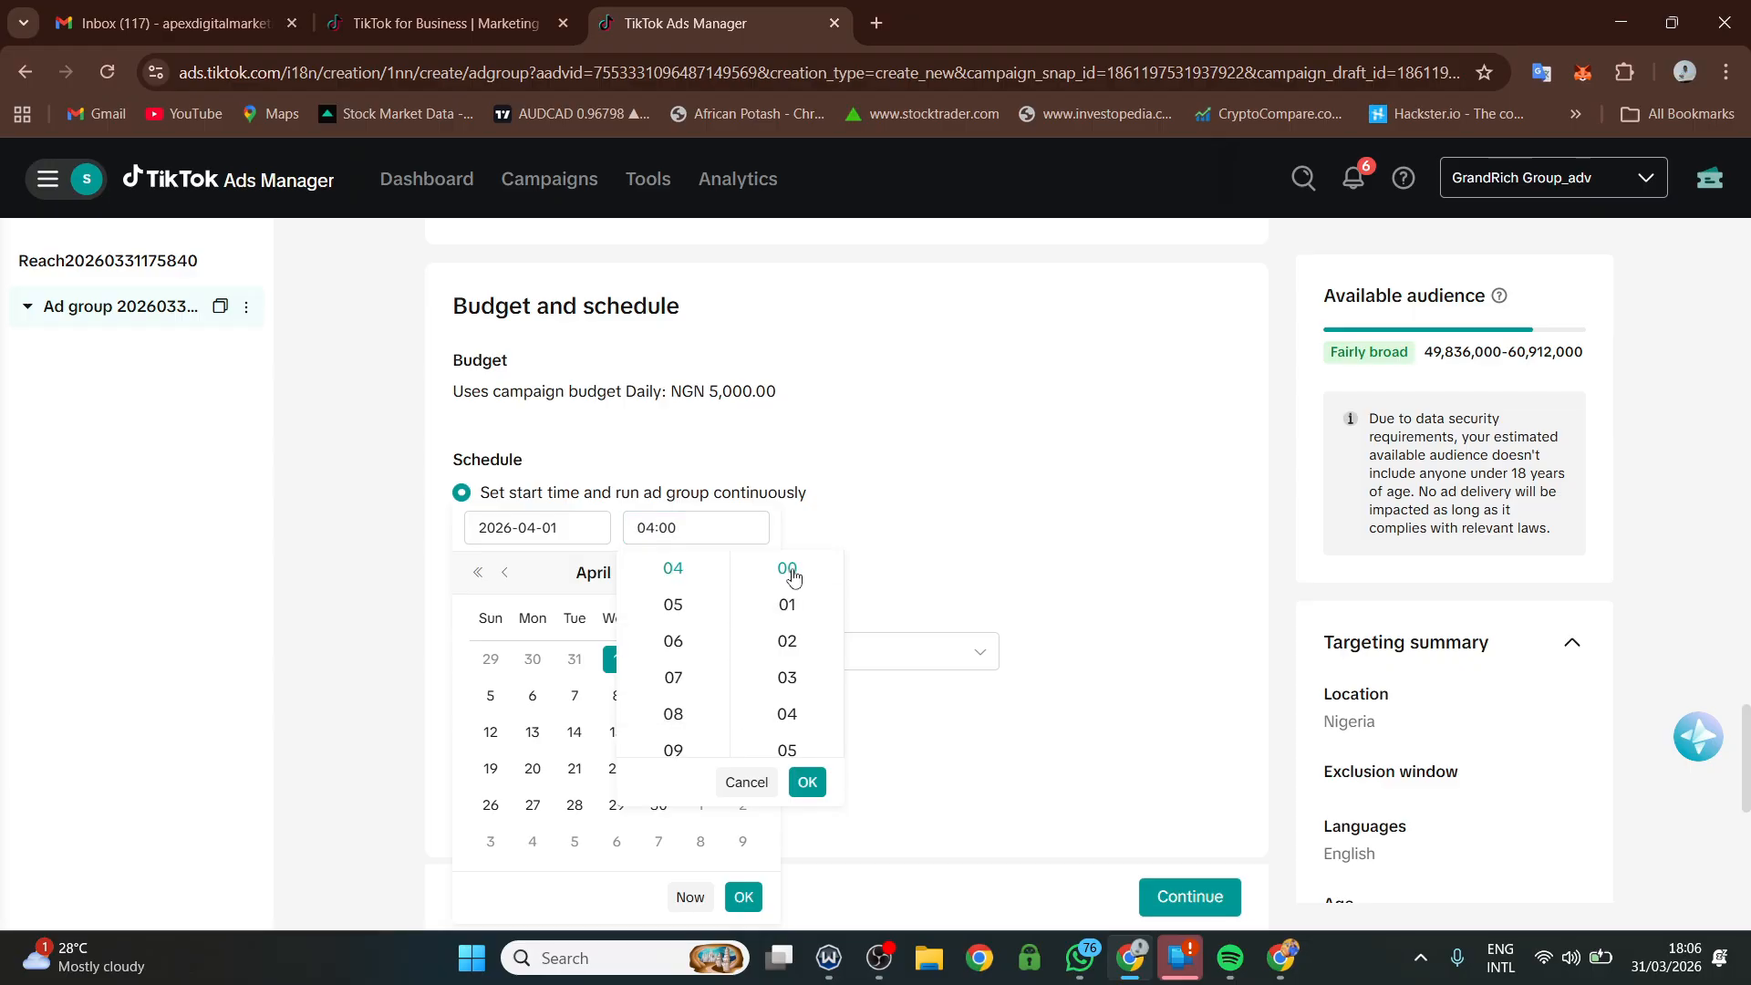
click(815, 788)
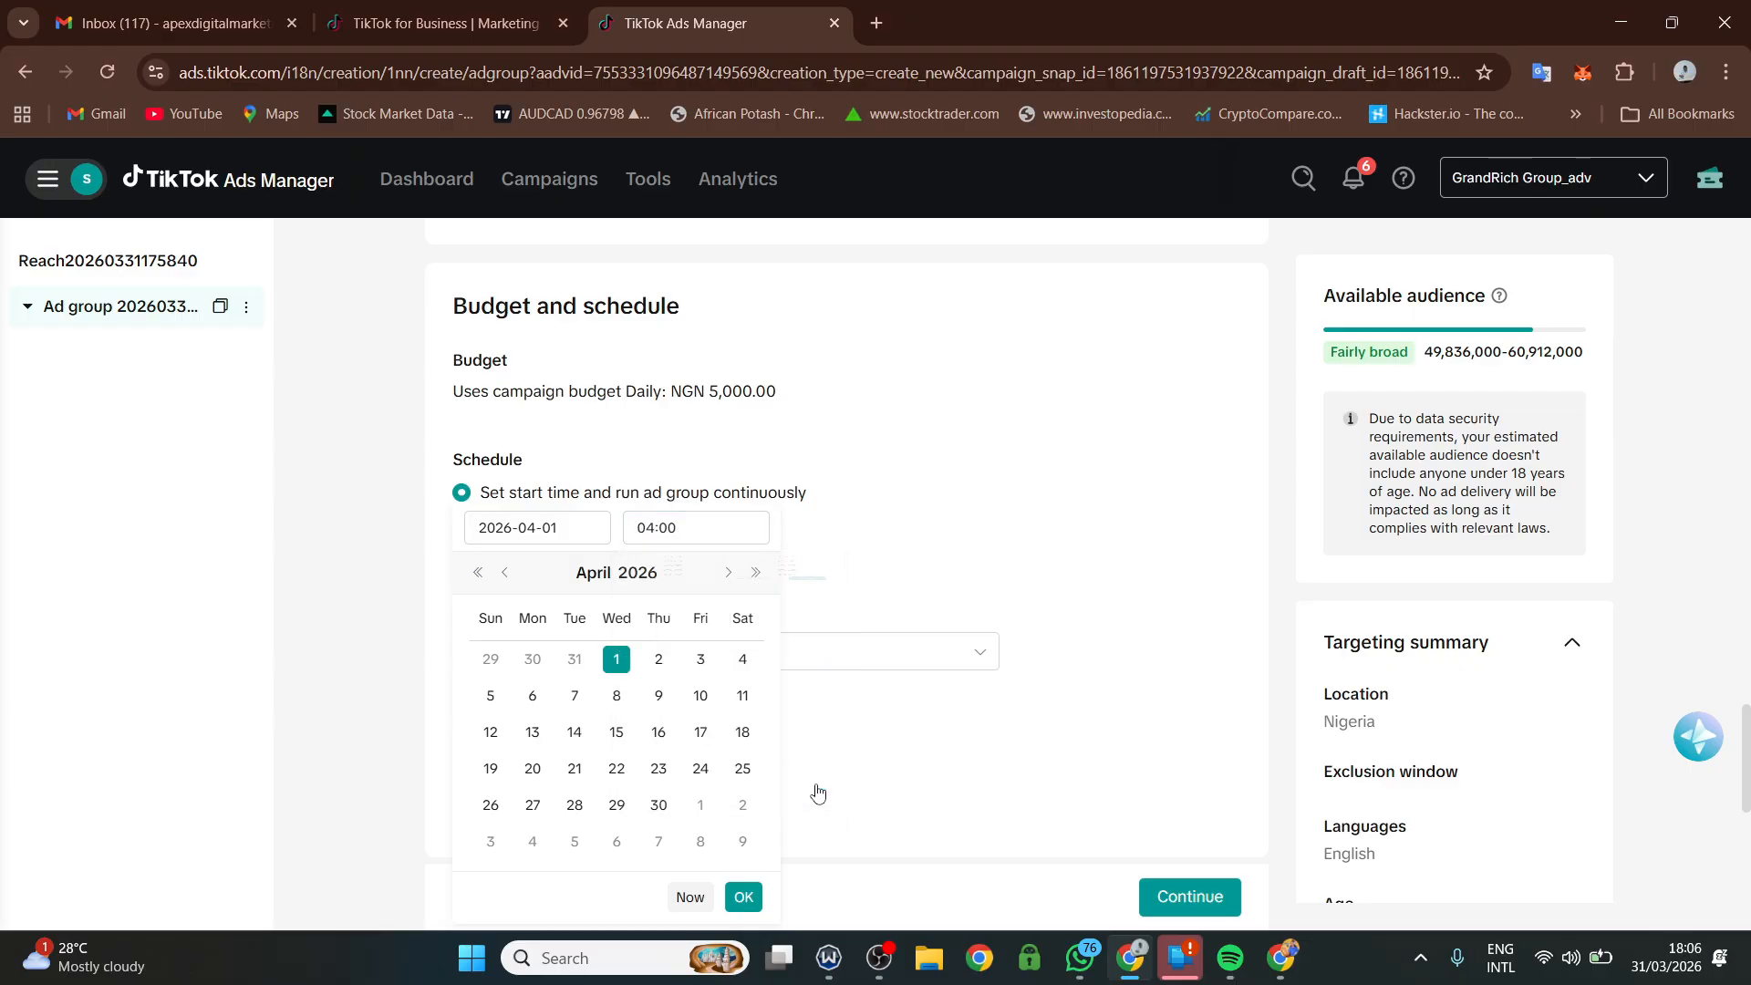
click(744, 899)
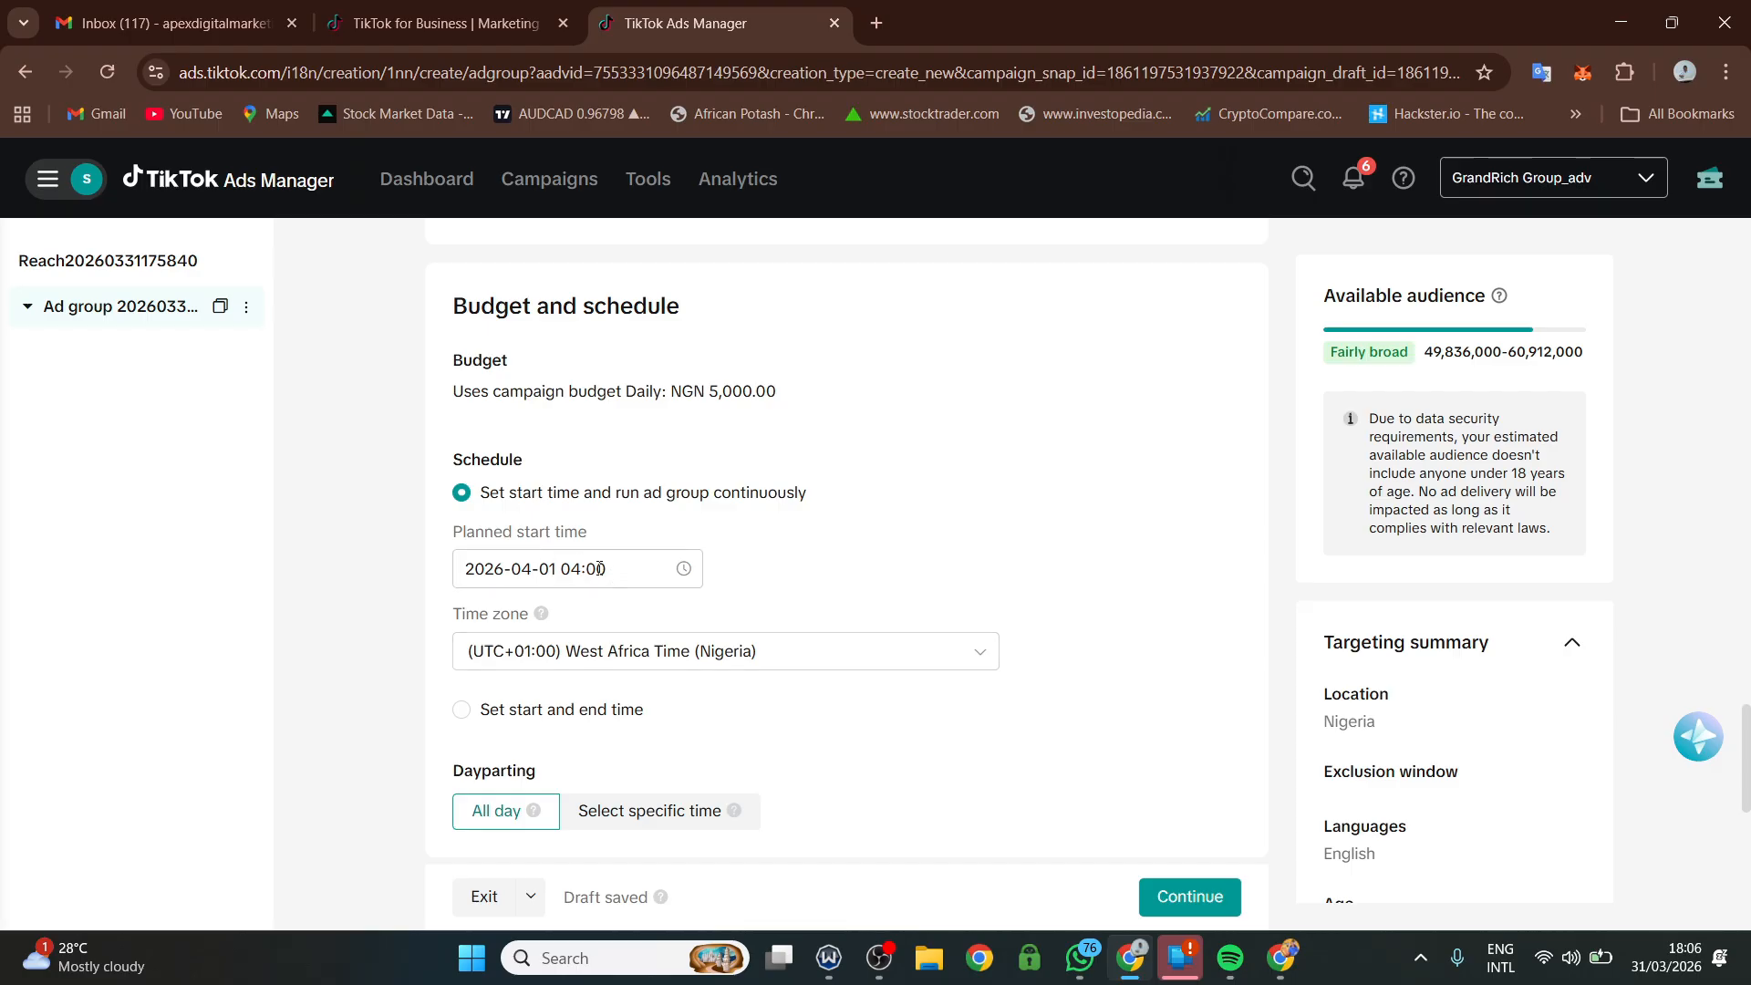
scroll(620, 615, down, 1)
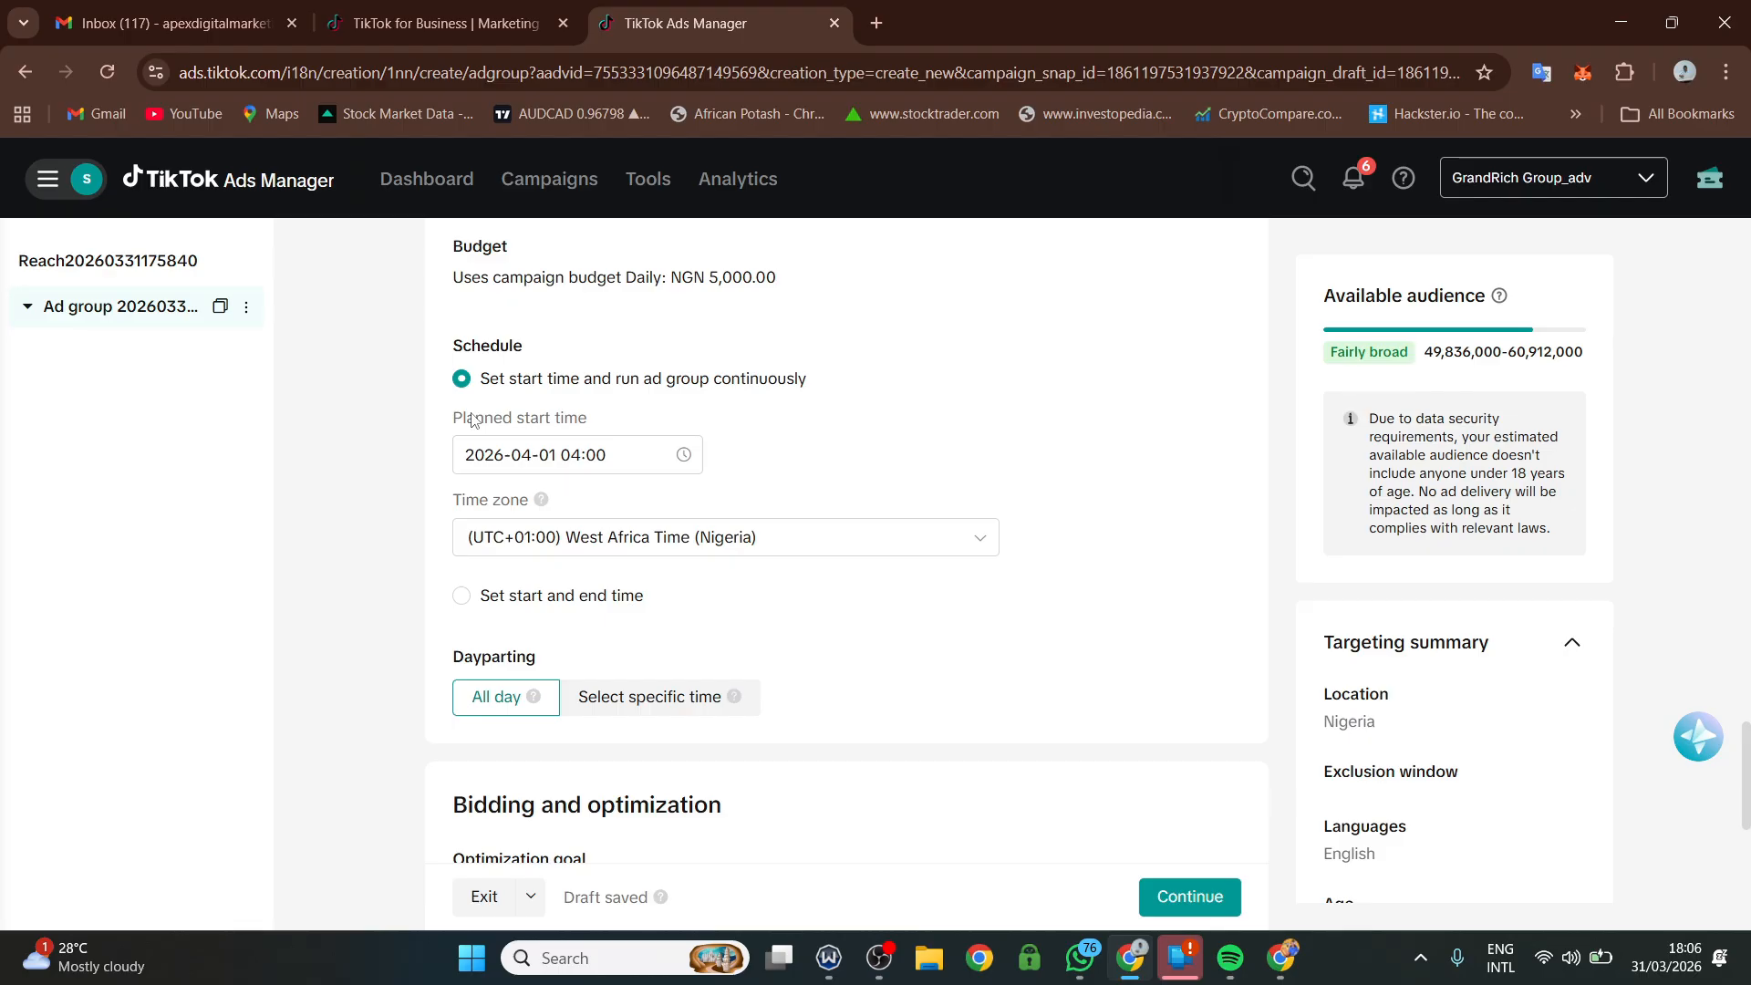
click(464, 598)
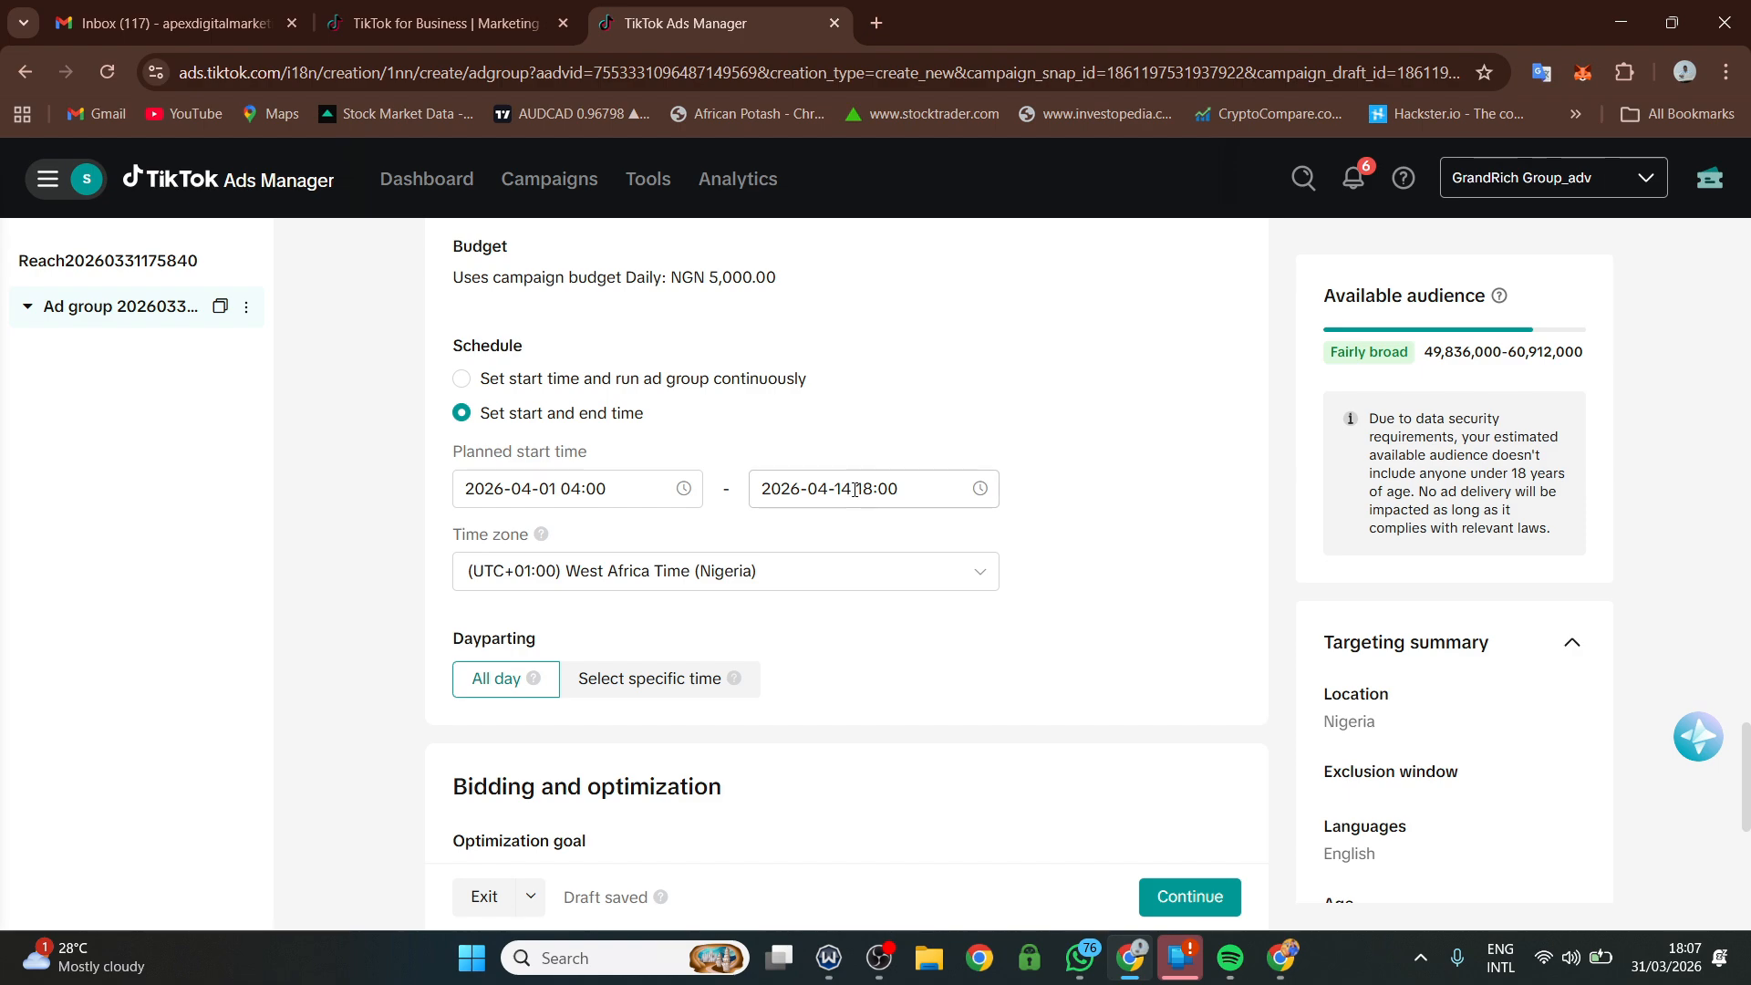
click(818, 493)
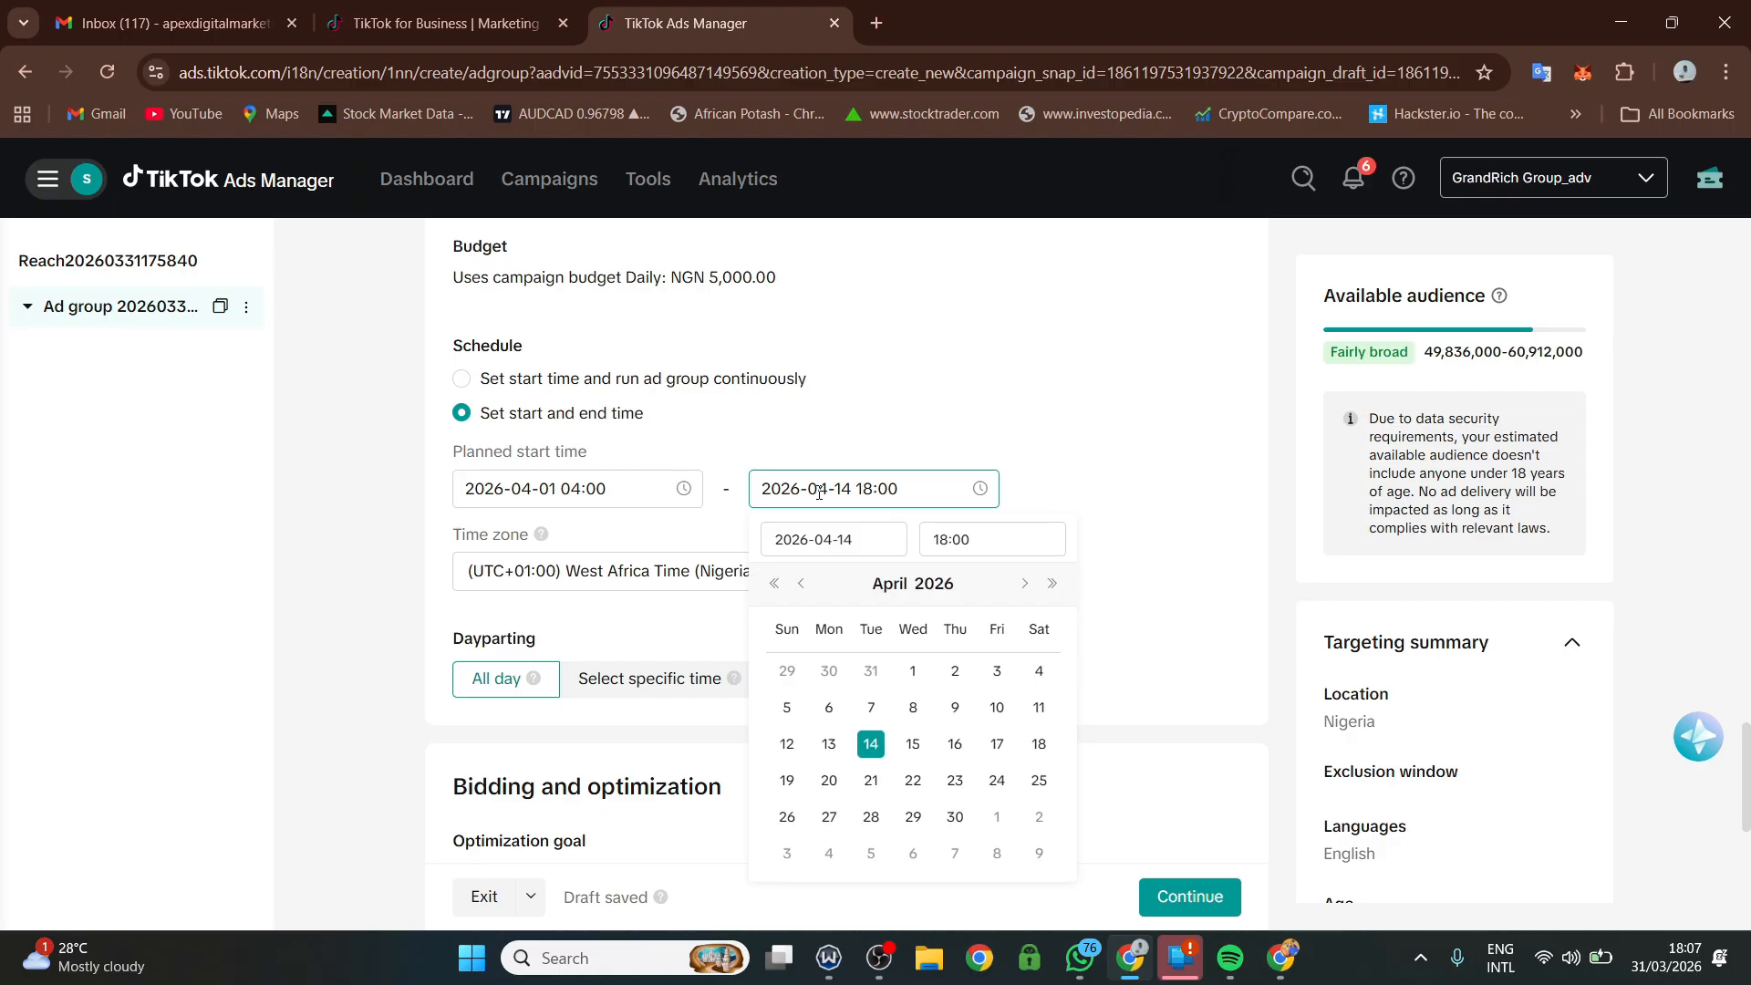
click(958, 675)
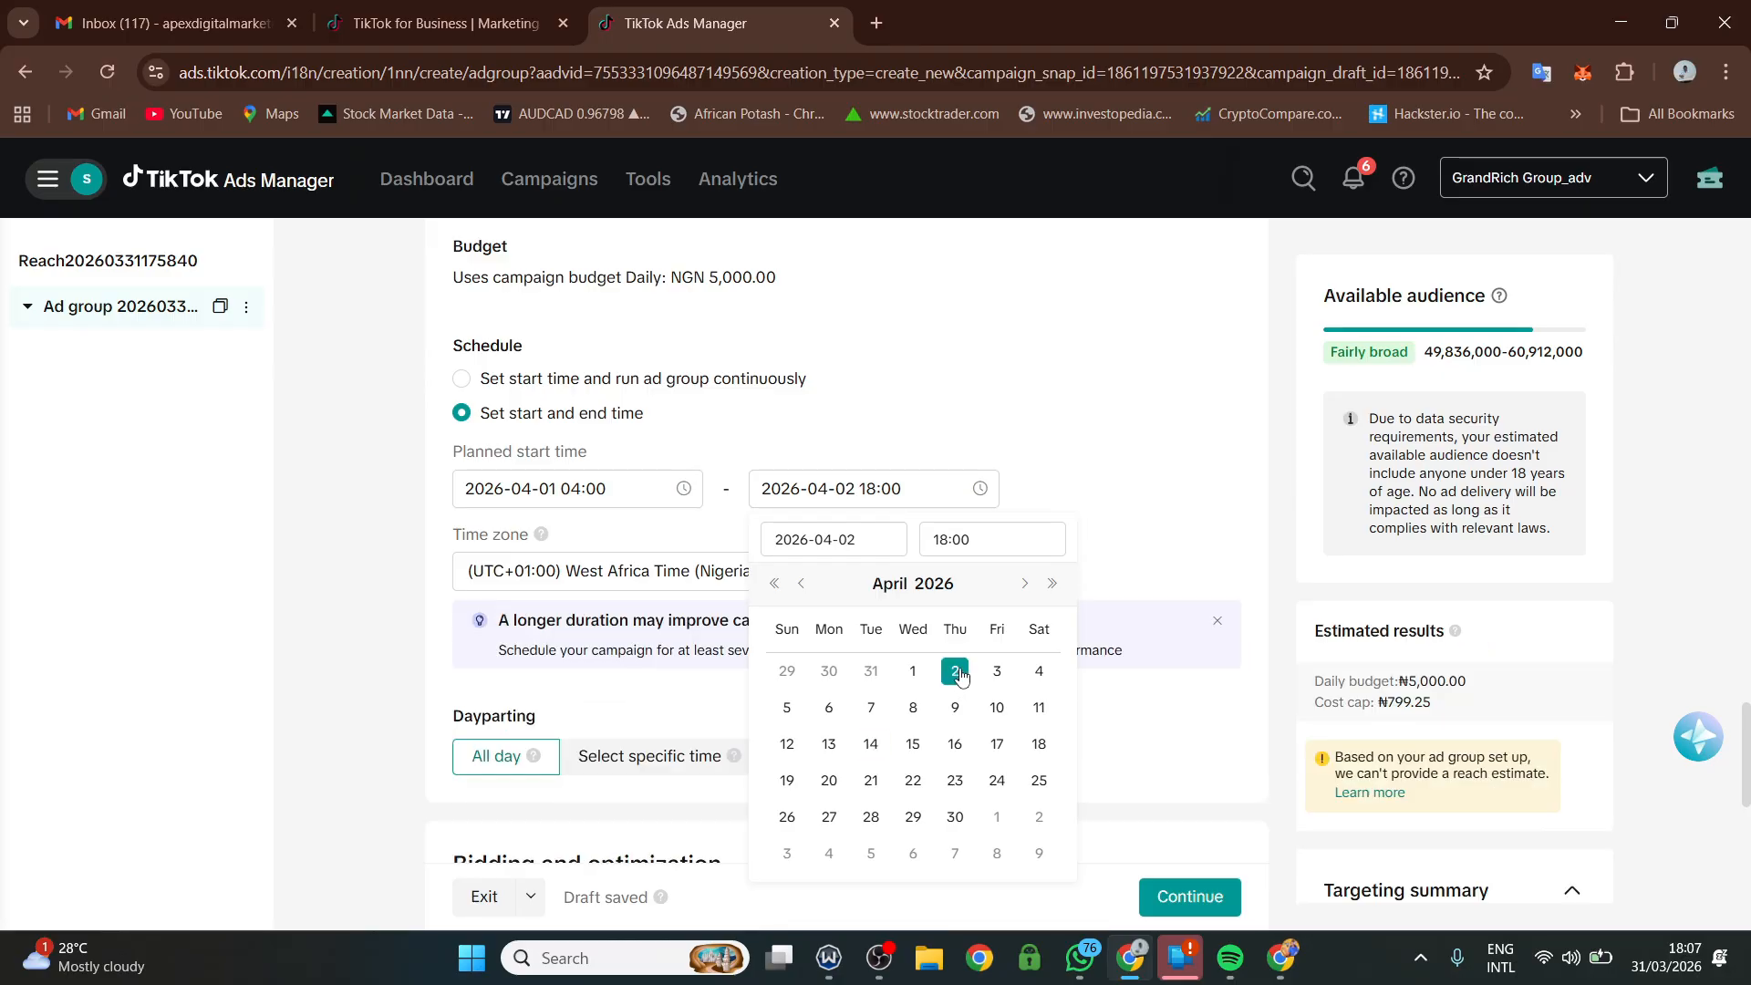
click(899, 495)
click(965, 540)
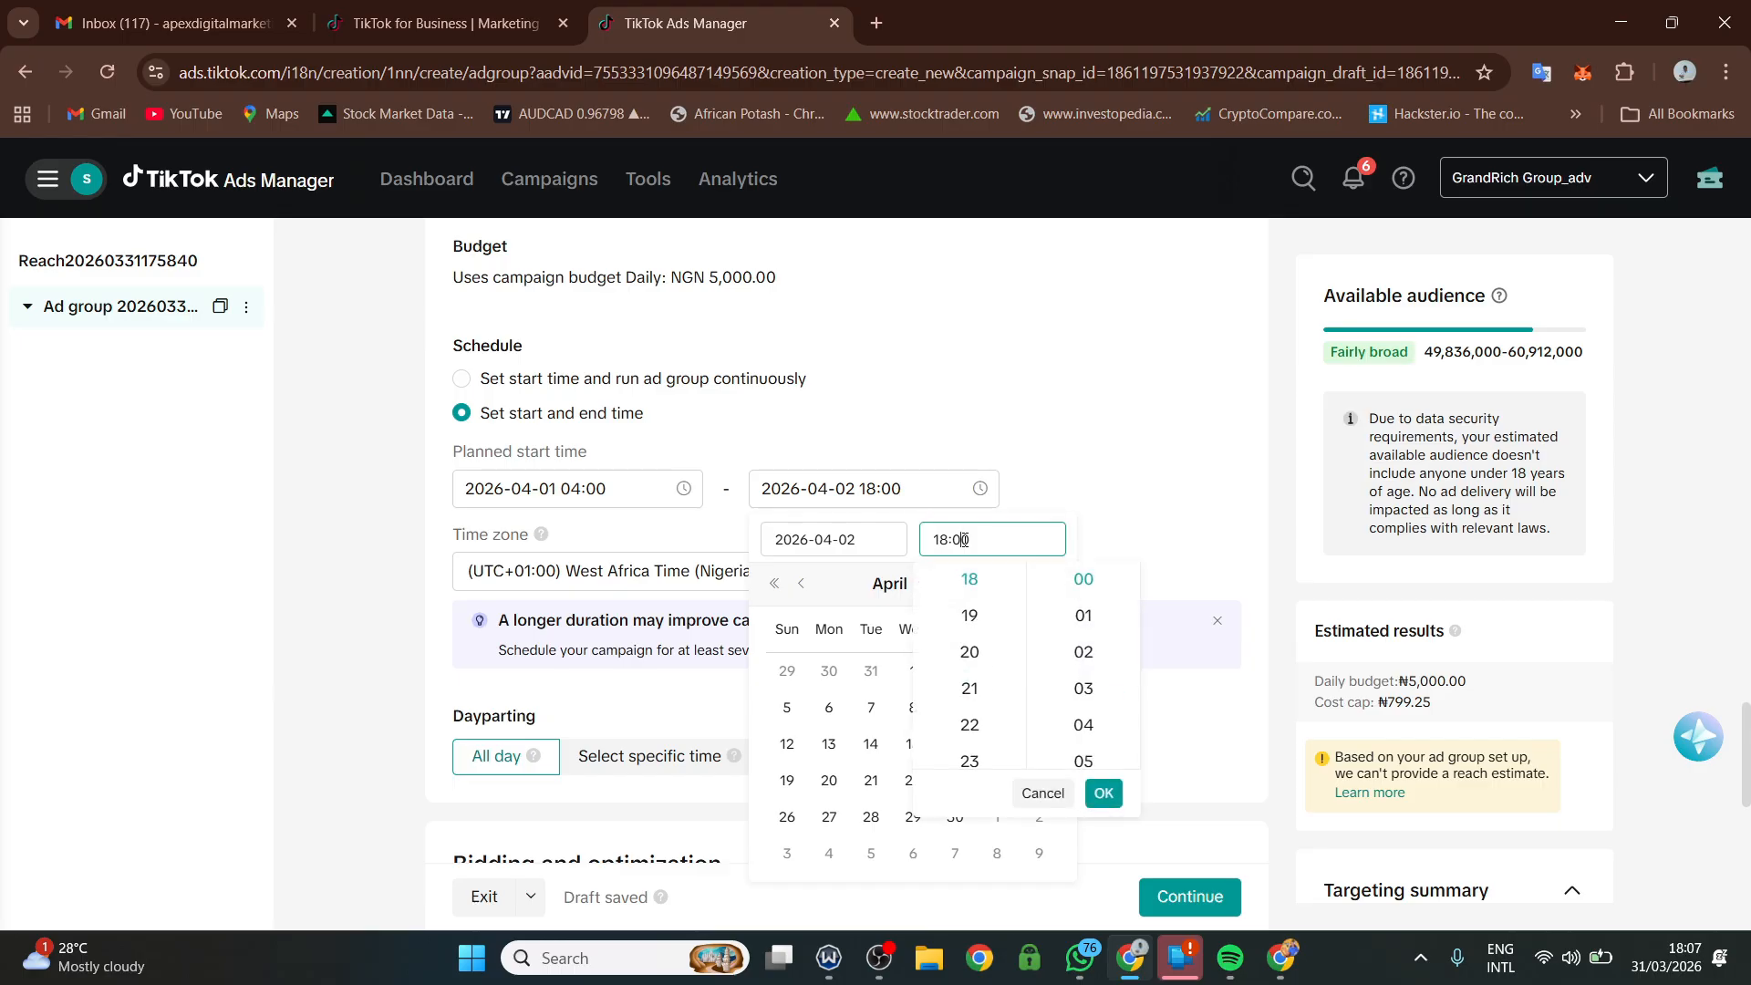
click(981, 760)
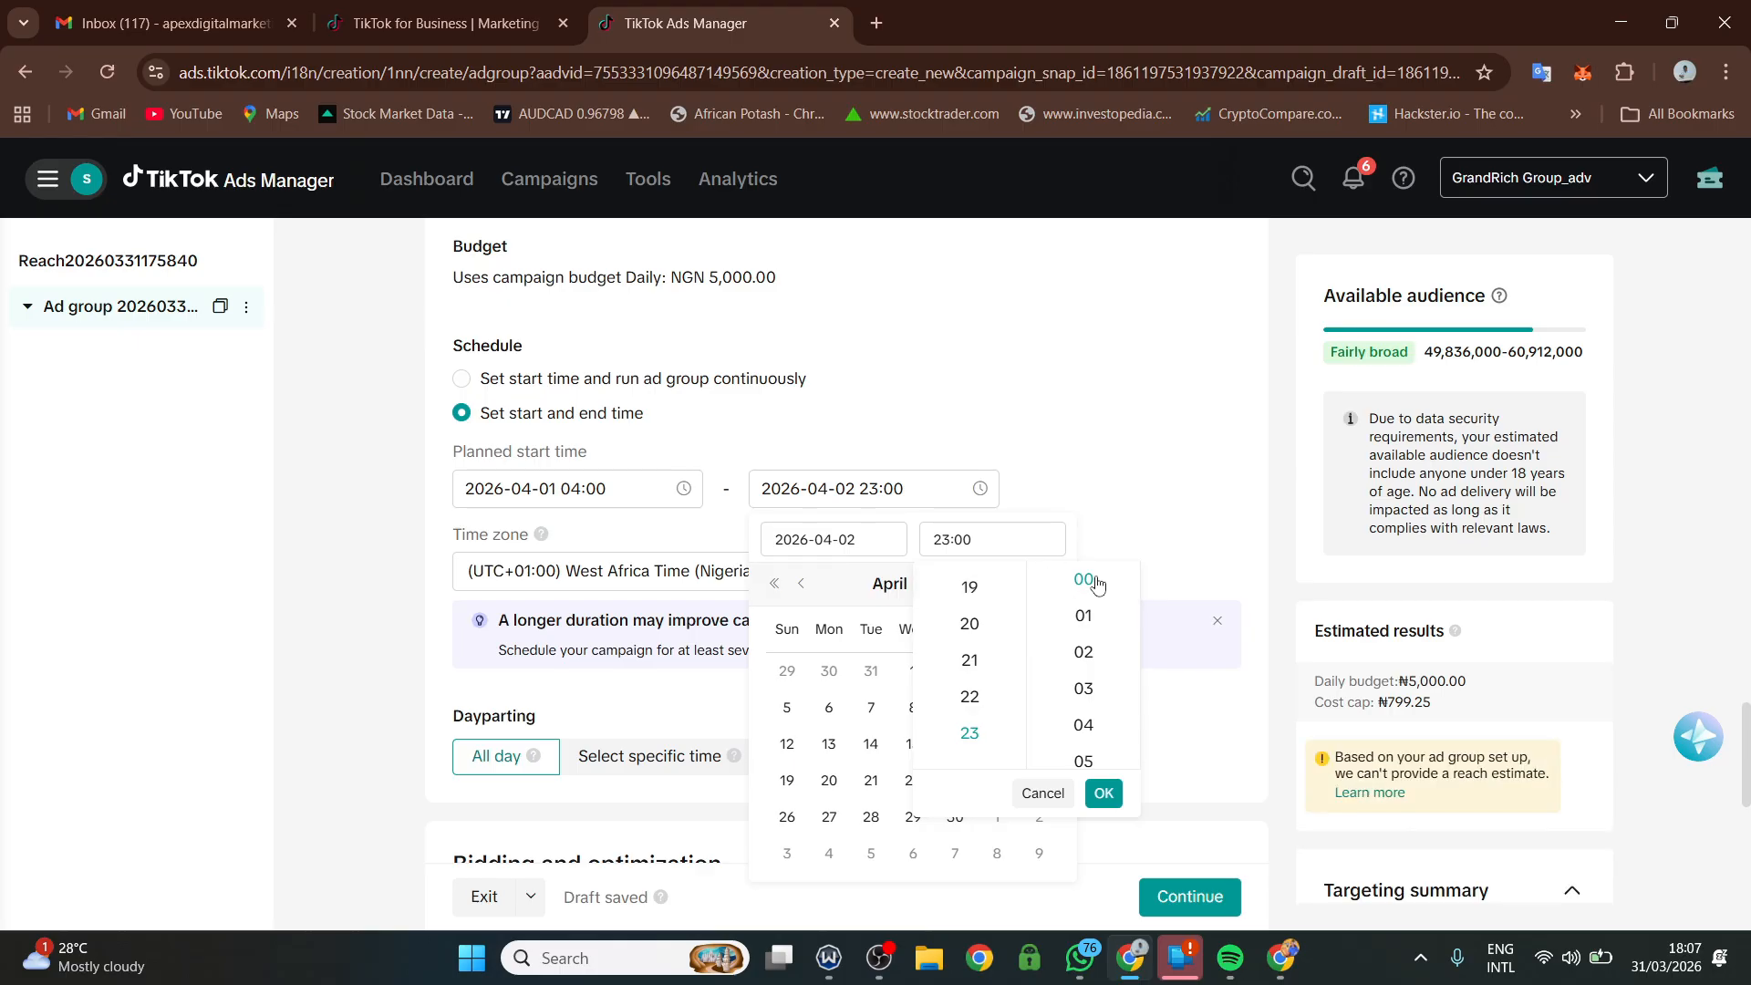
click(1103, 795)
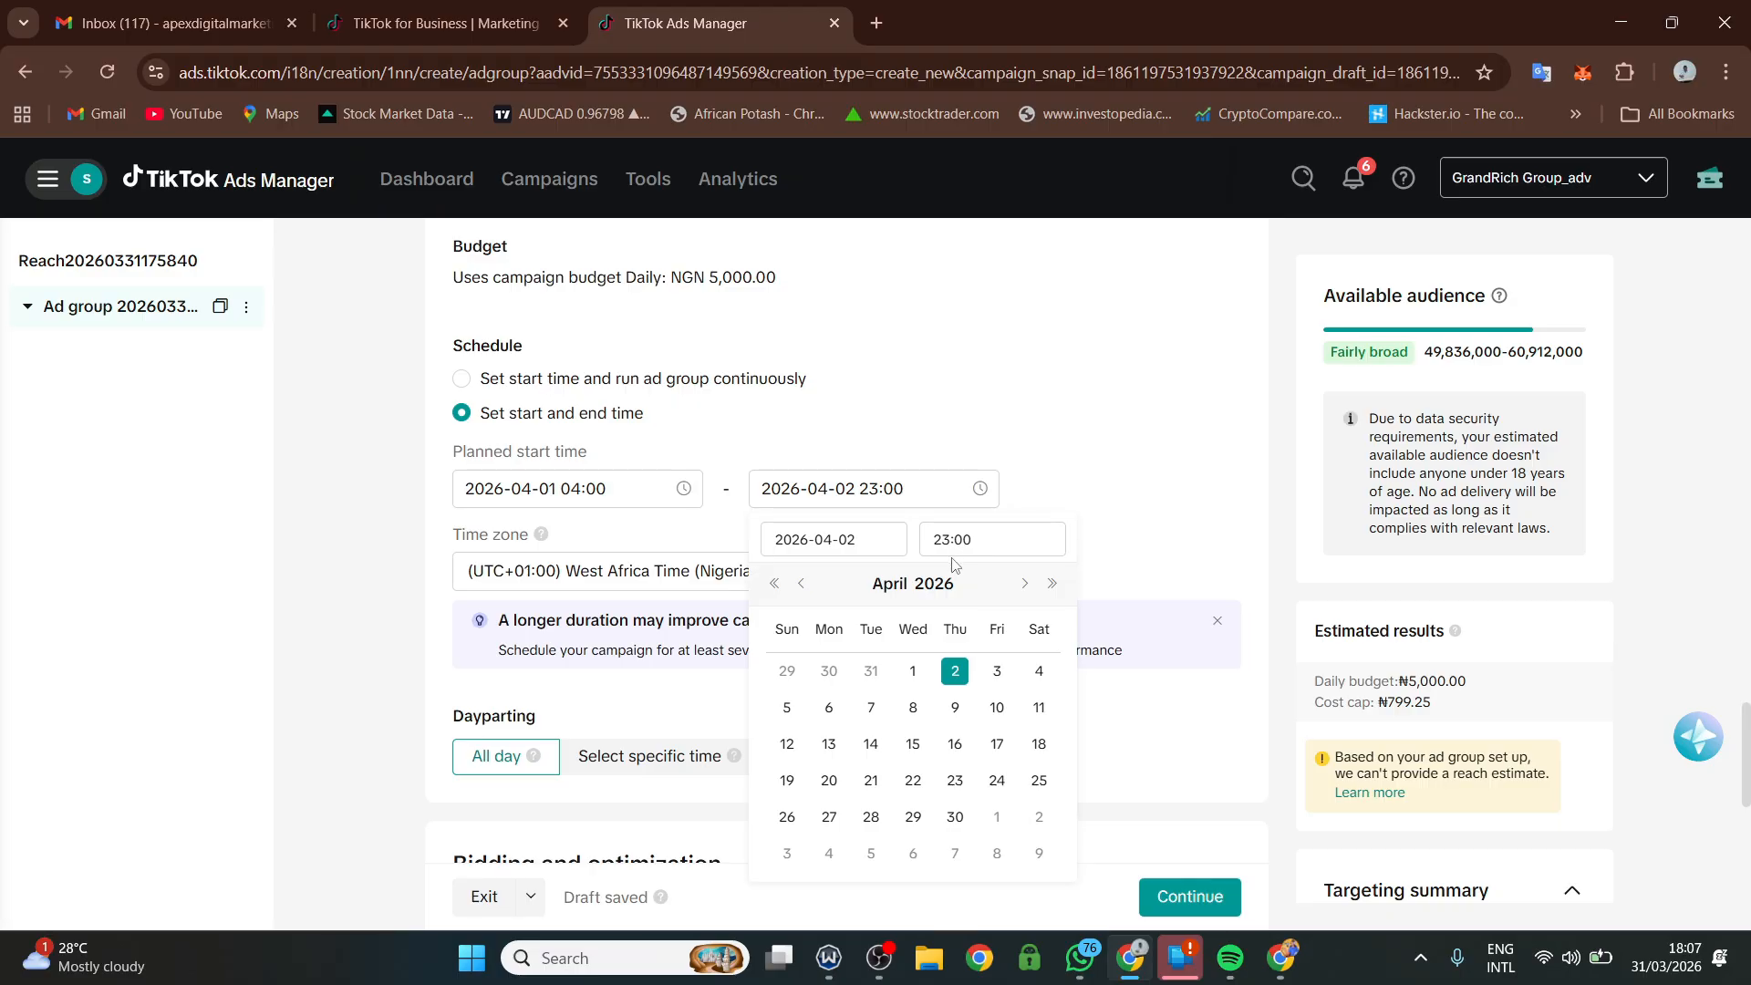
scroll(1327, 729, down, 3)
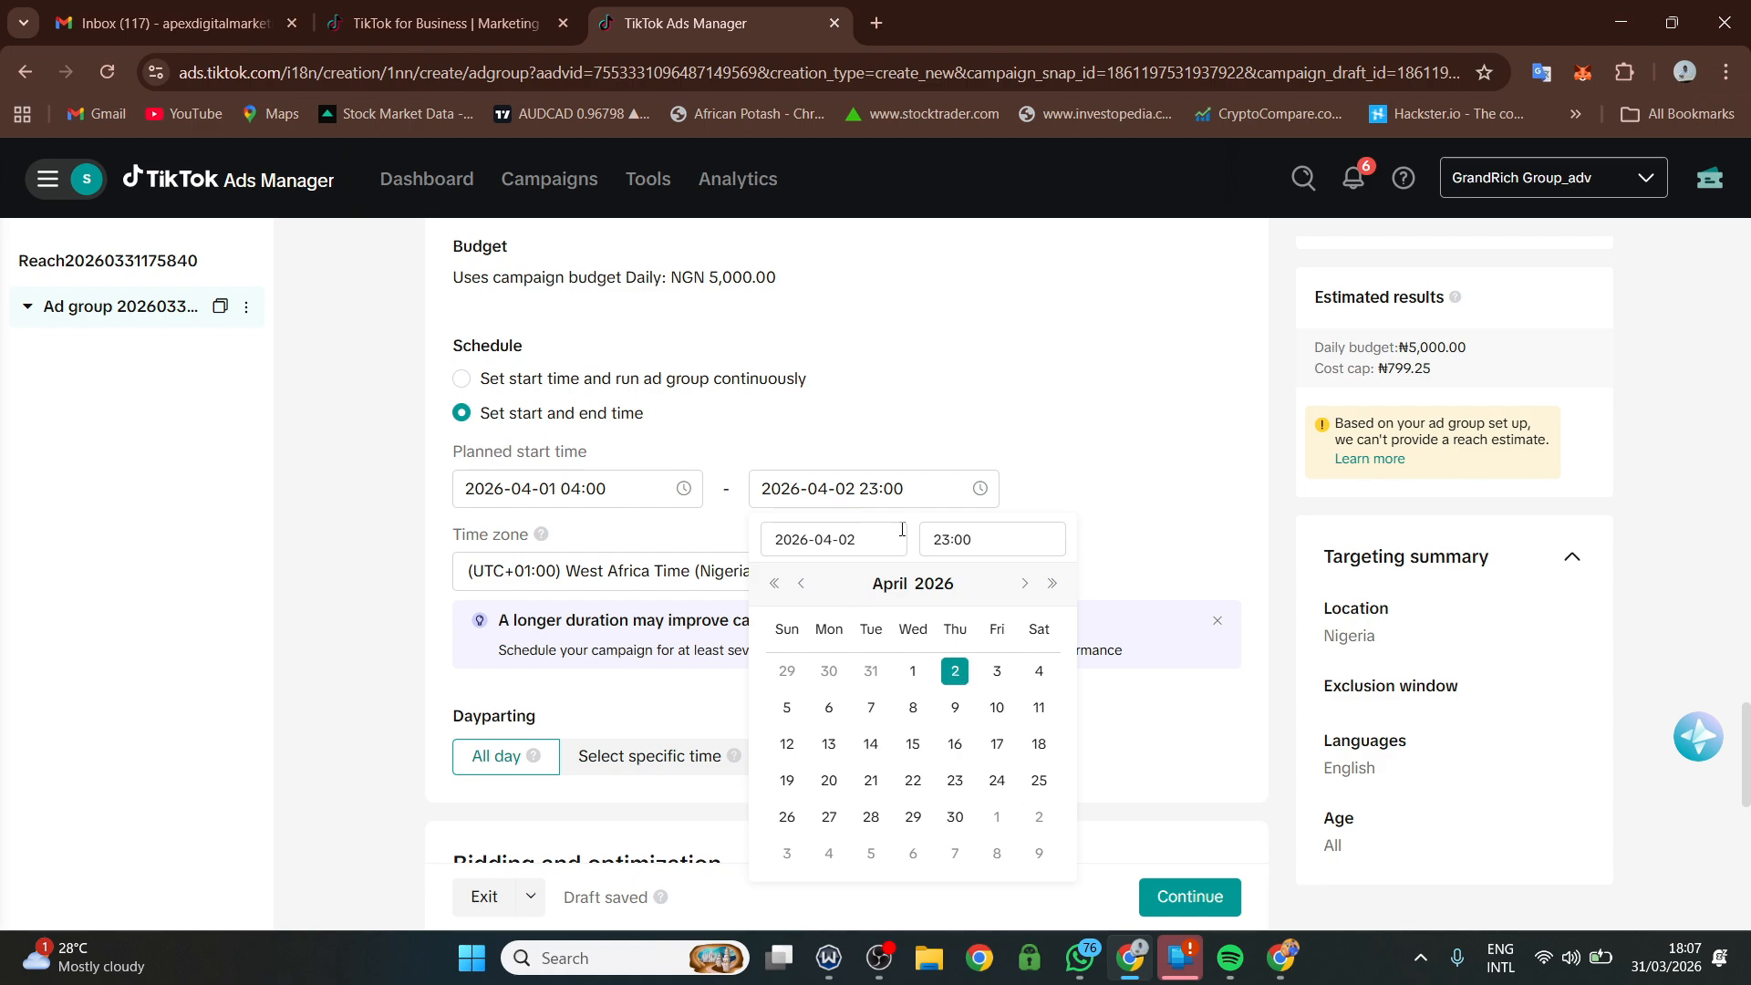
click(871, 429)
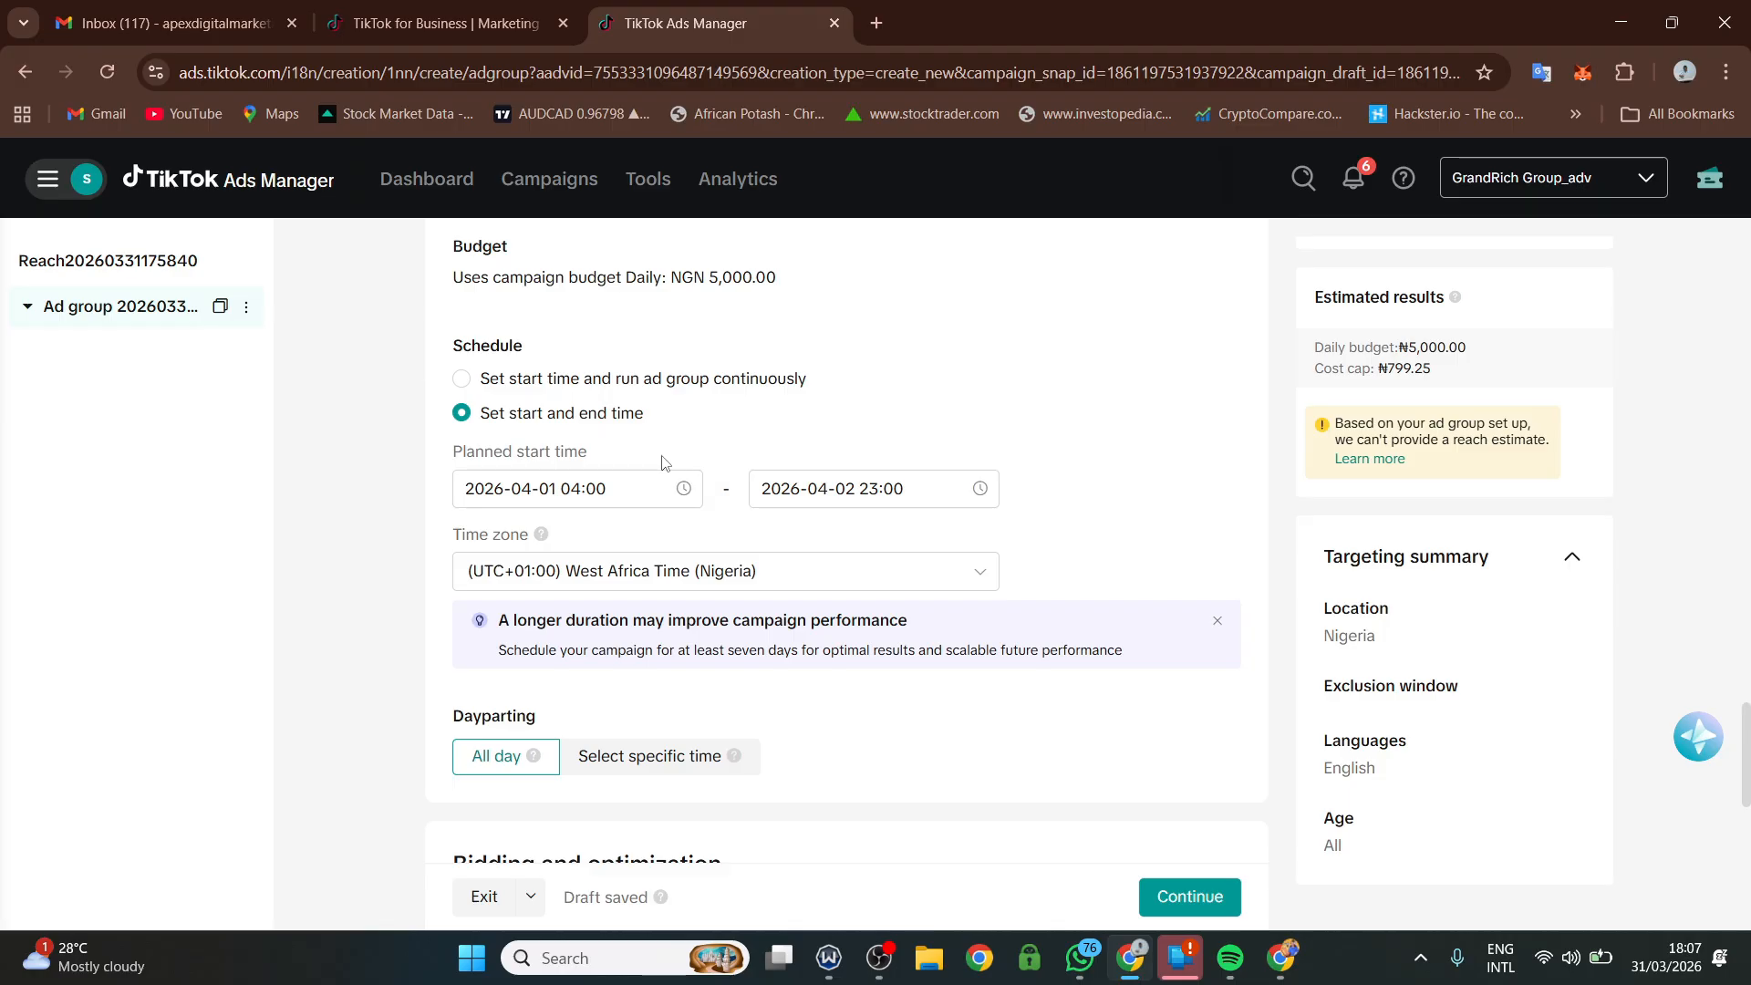
- Examine the dayparting, optimization goal and frequency options, and review the ad group's targeting and placement settings above them
scroll(644, 538, down, 5)
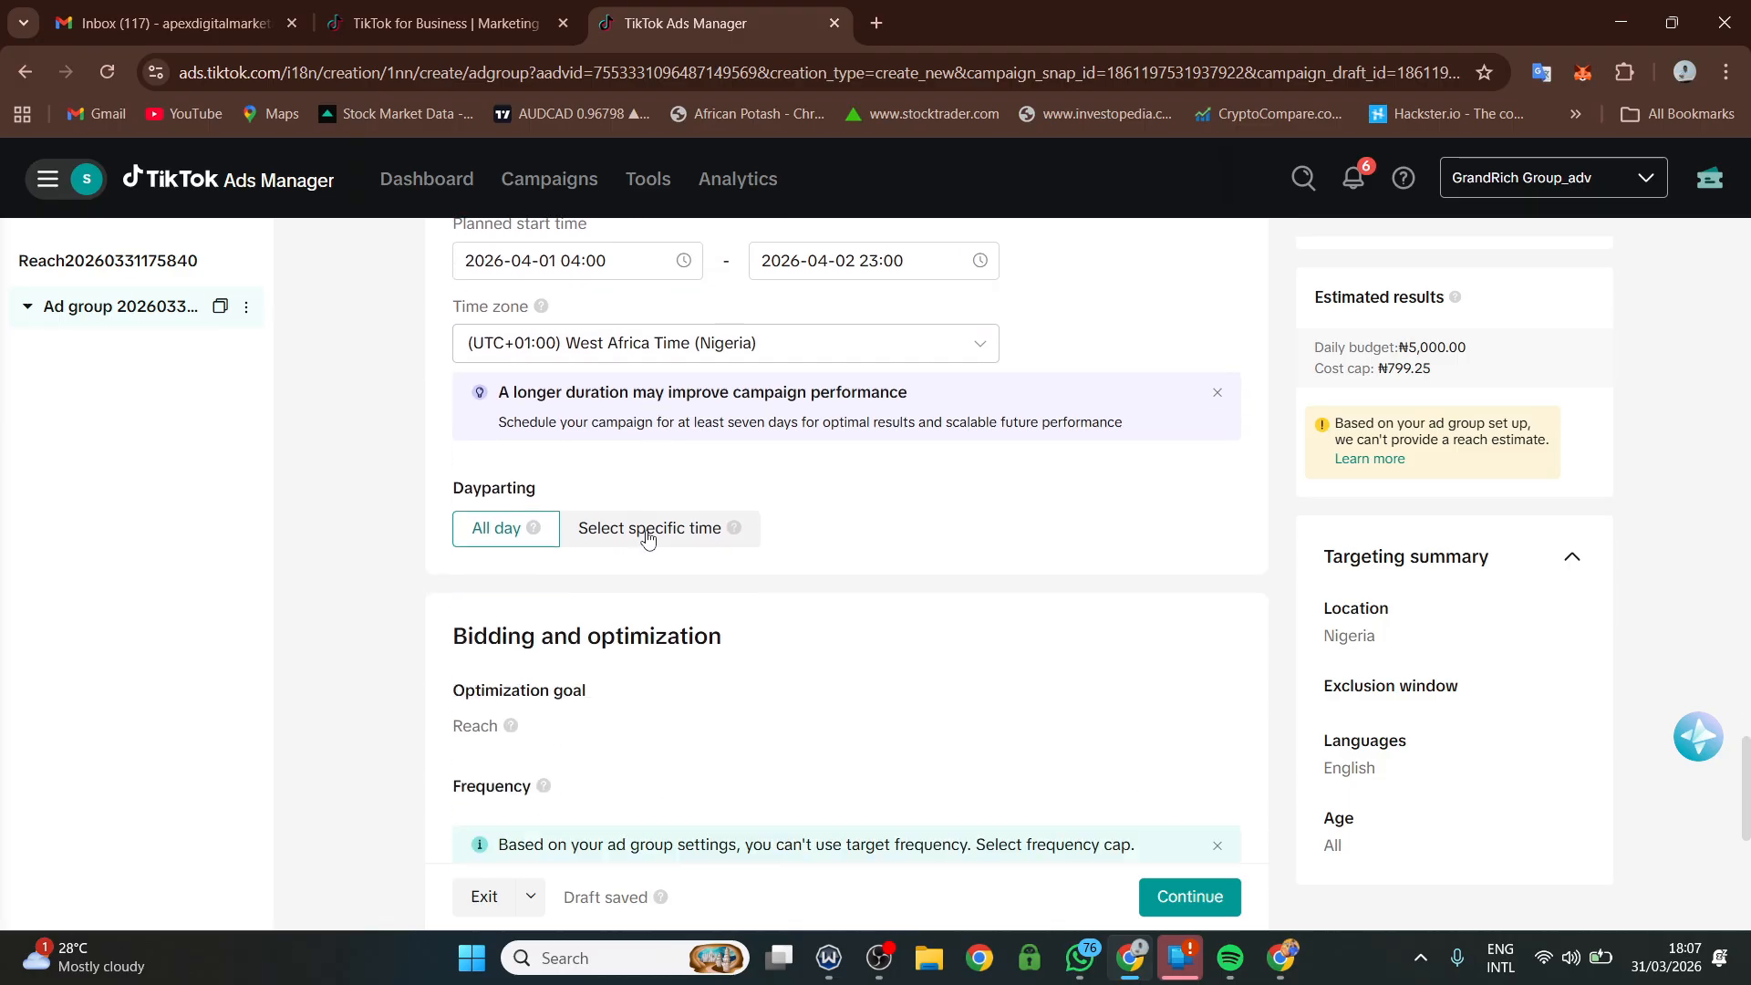
scroll(638, 534, down, 1)
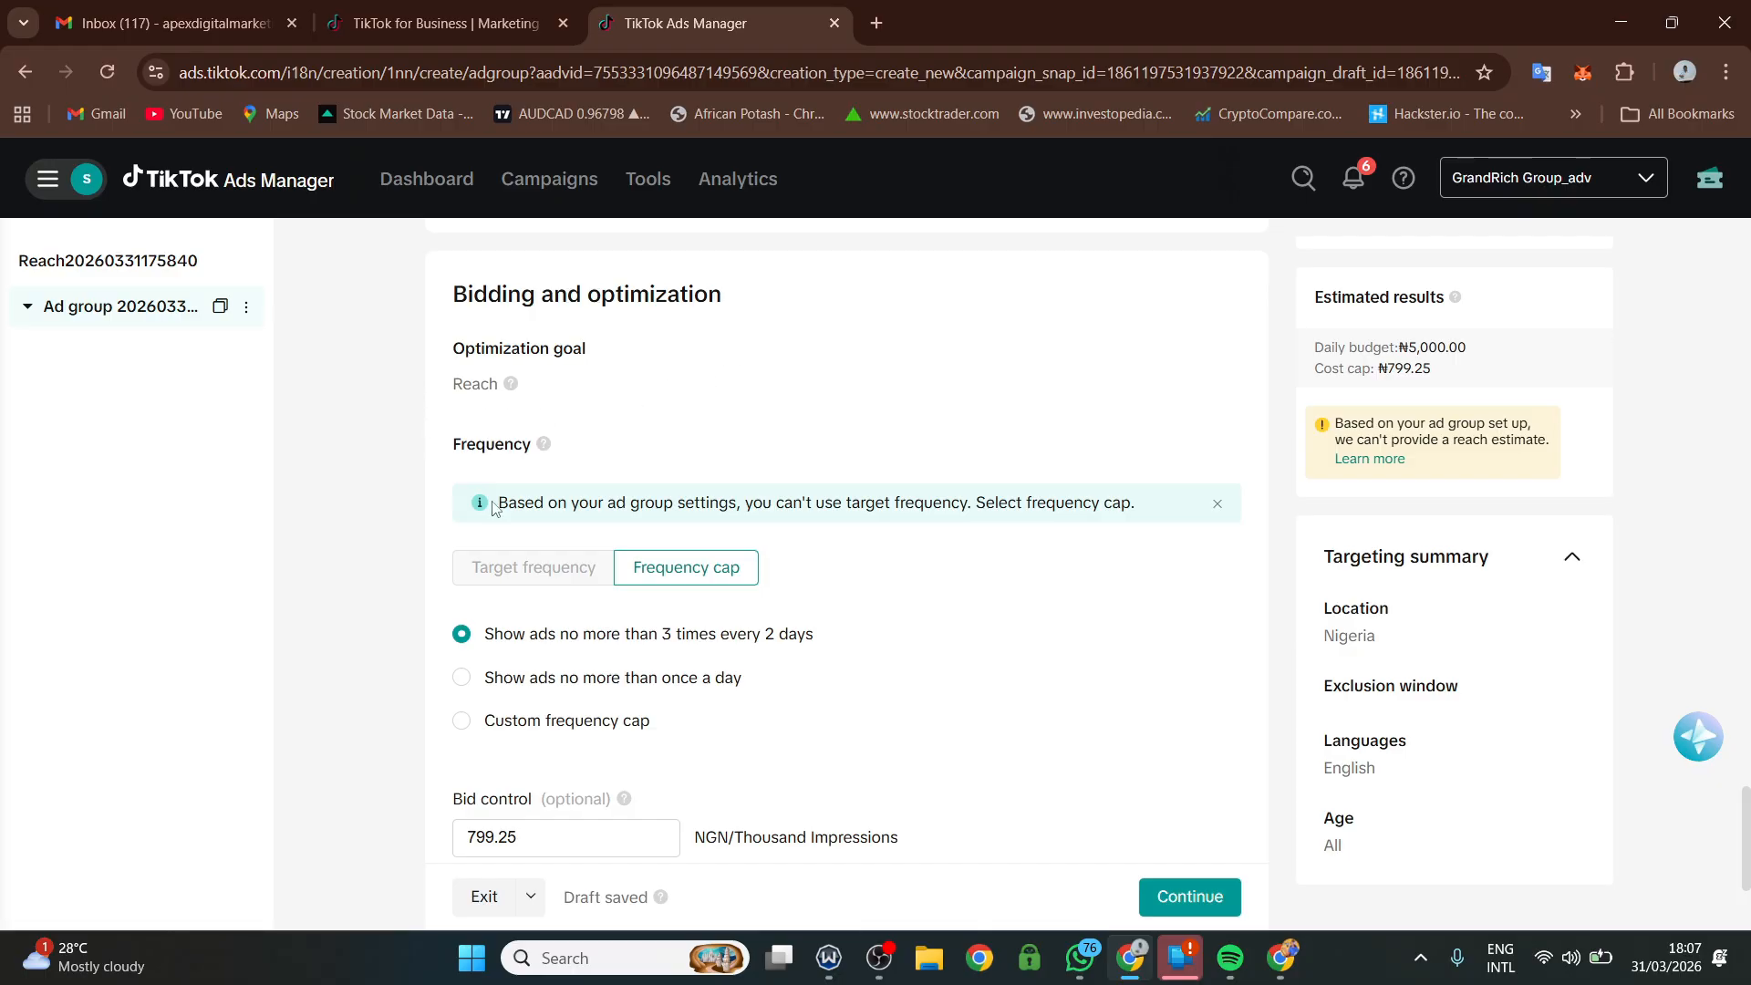
mouse_move(508, 390)
scroll(569, 559, up, 10)
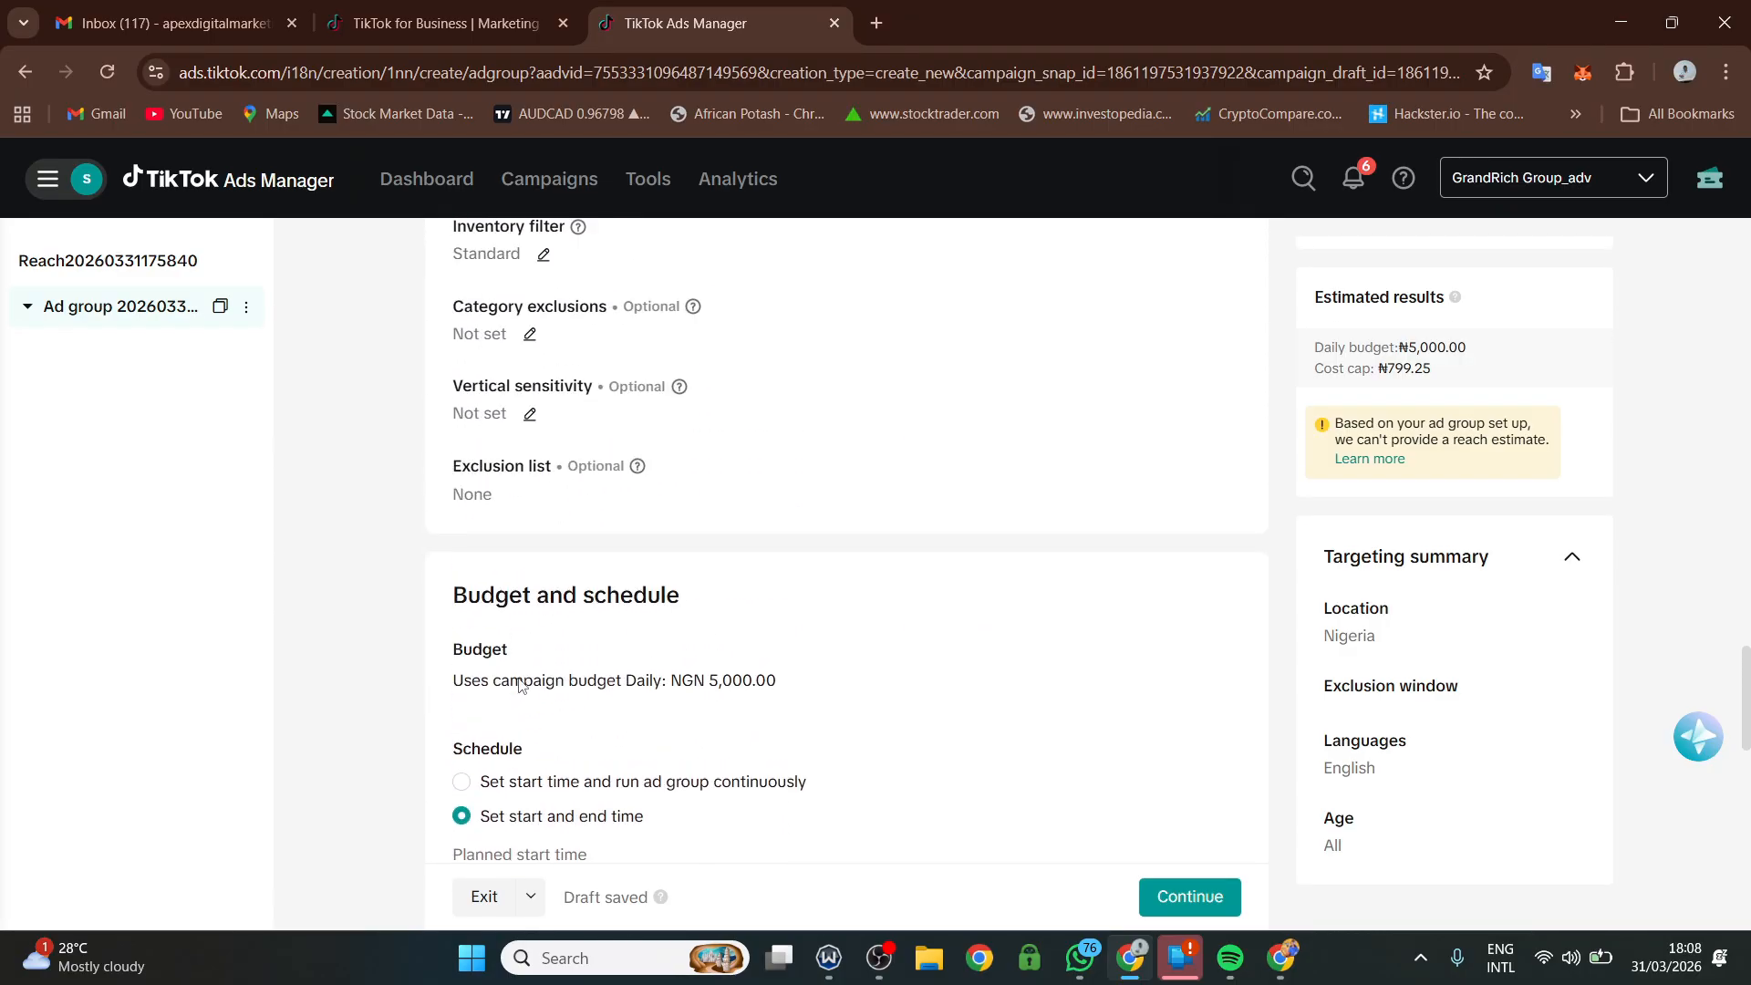
scroll(520, 684, up, 8)
scroll(526, 662, up, 10)
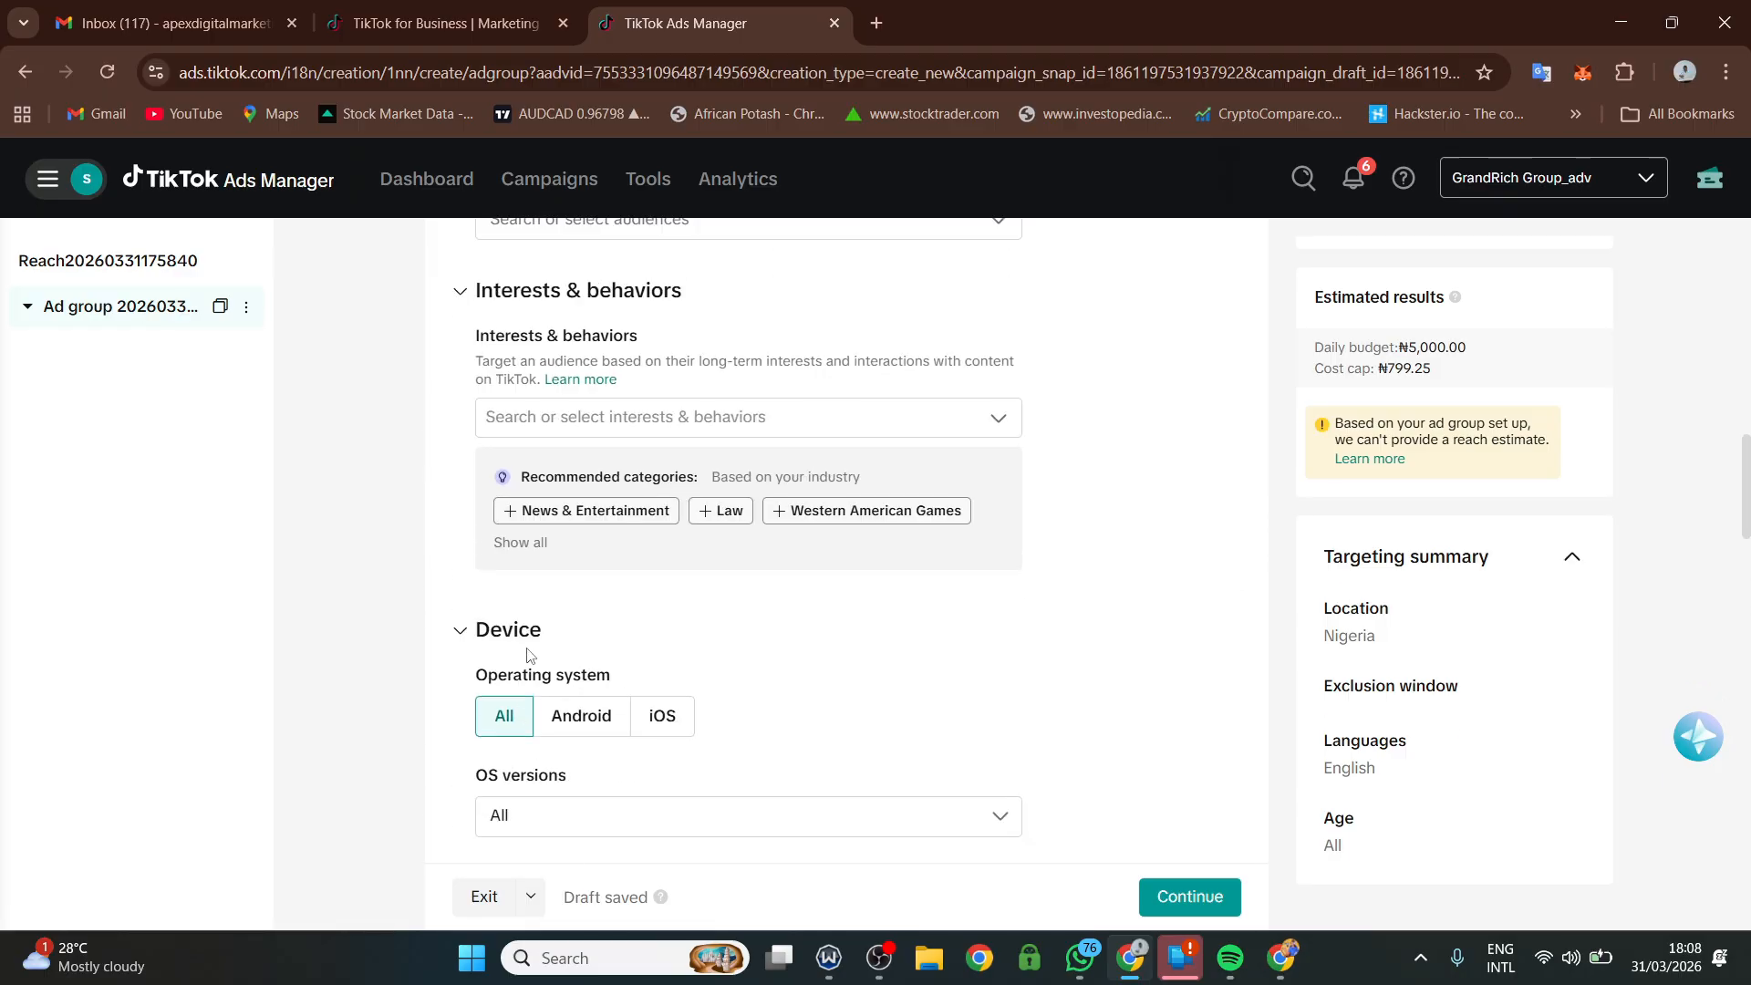
scroll(538, 649, up, 3)
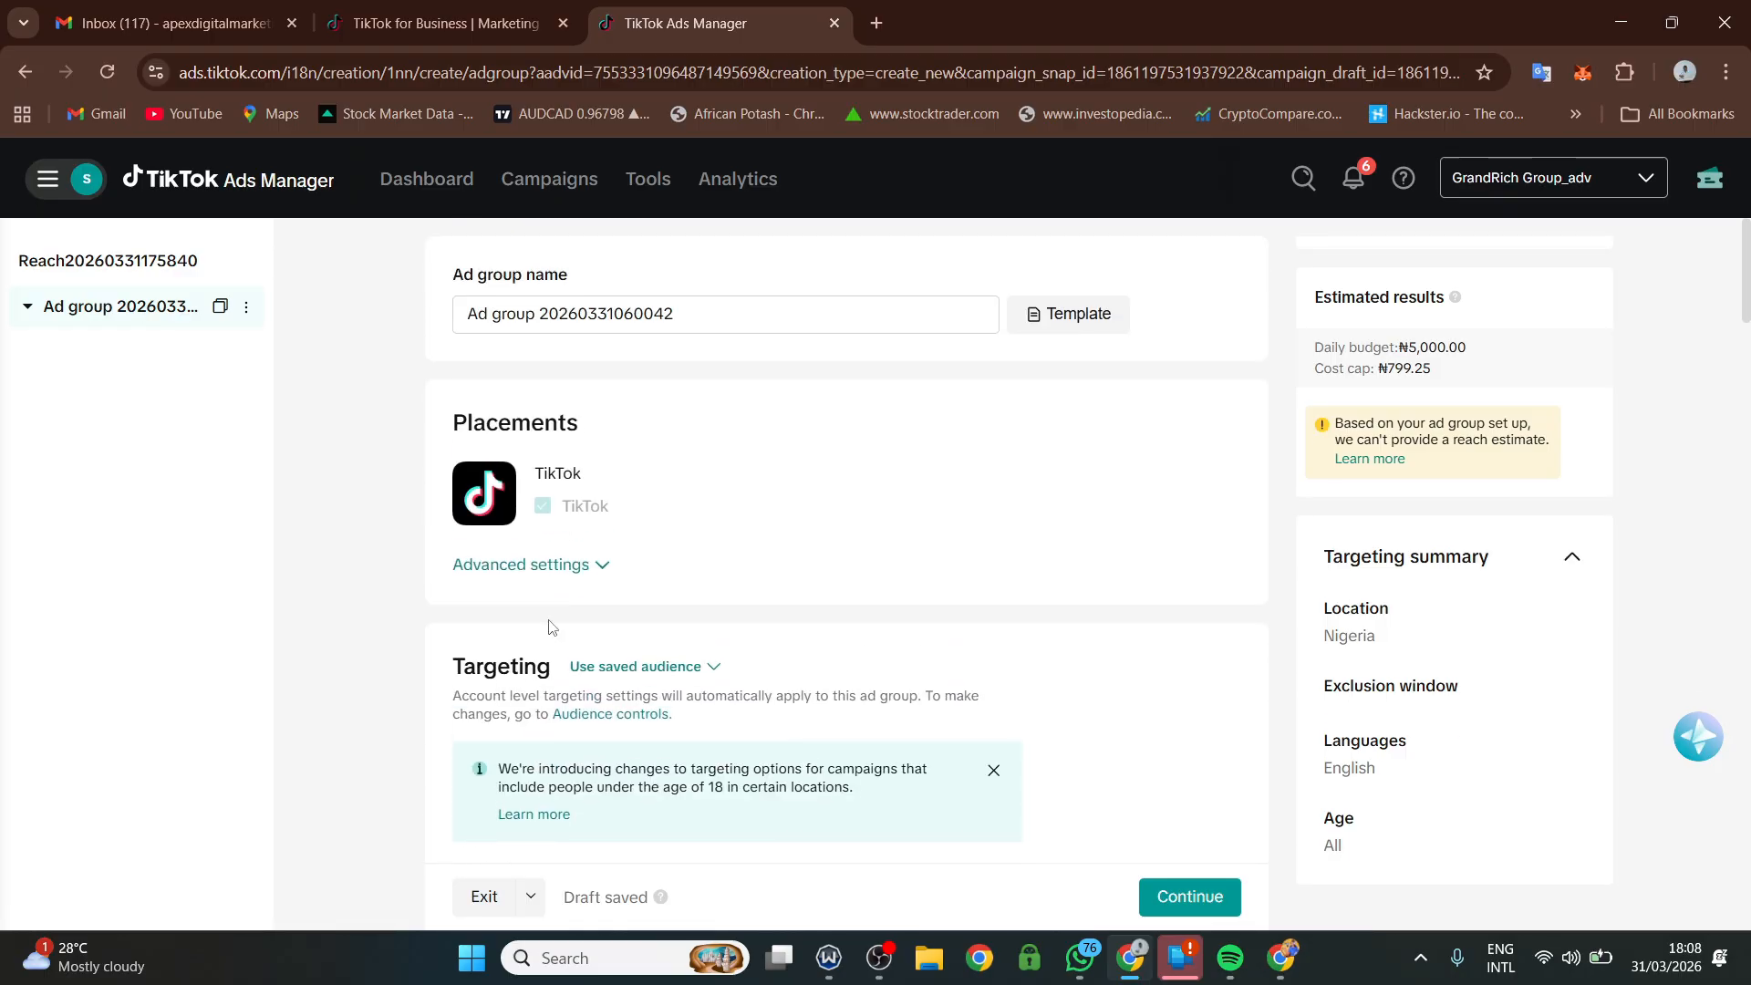
- Switch the ad group's schedule to a set start time with continuous running
scroll(569, 575, down, 13)
scroll(574, 581, down, 20)
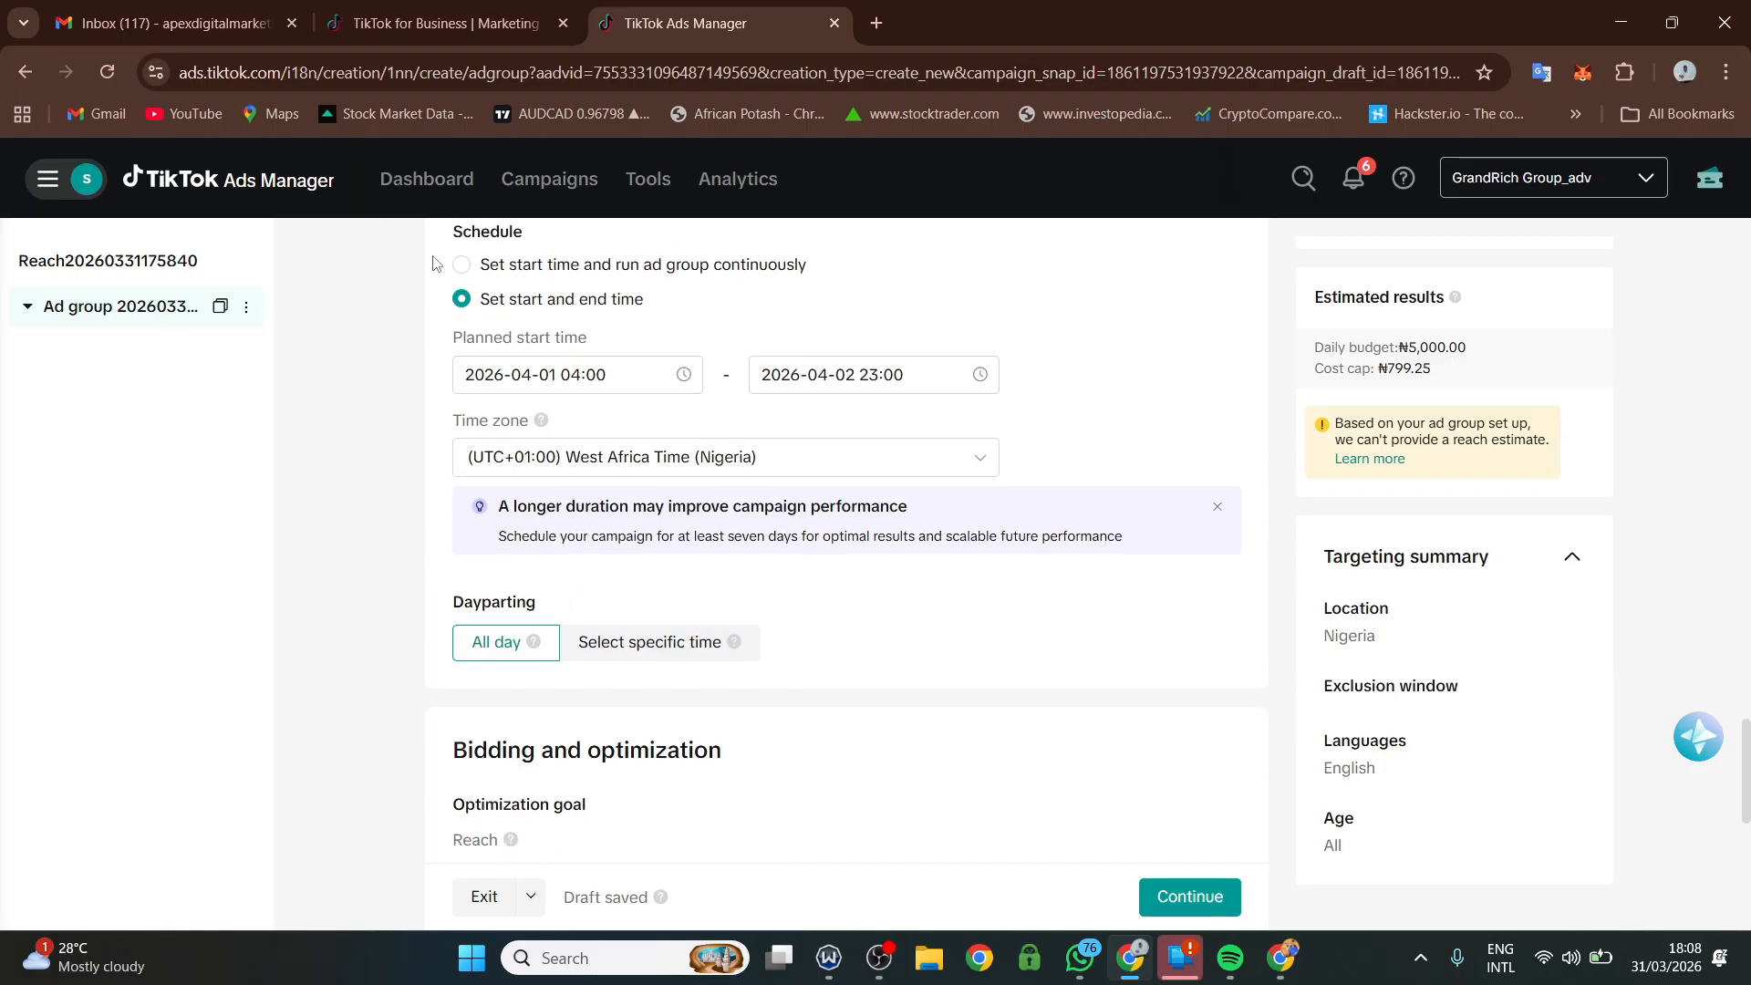
click(461, 266)
- Read the explanation of the frequency setting and switch the ad group's frequency control from Frequency cap to Target frequency
scroll(552, 462, down, 6)
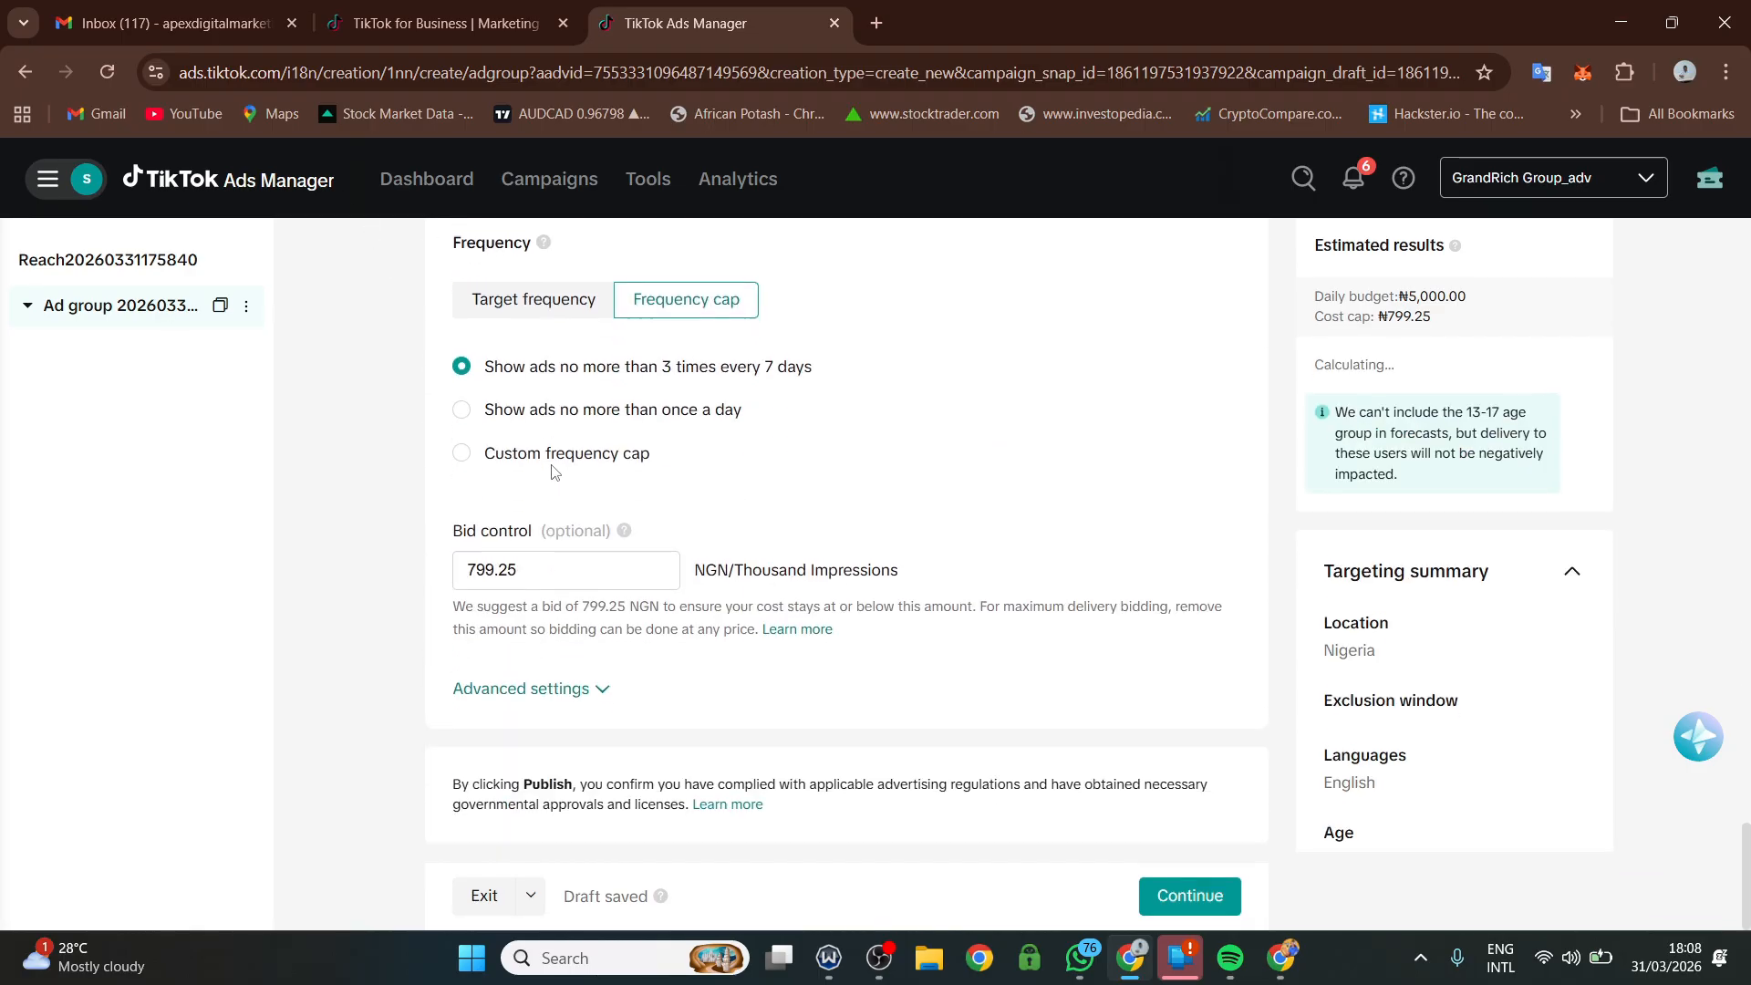
scroll(566, 502, up, 4)
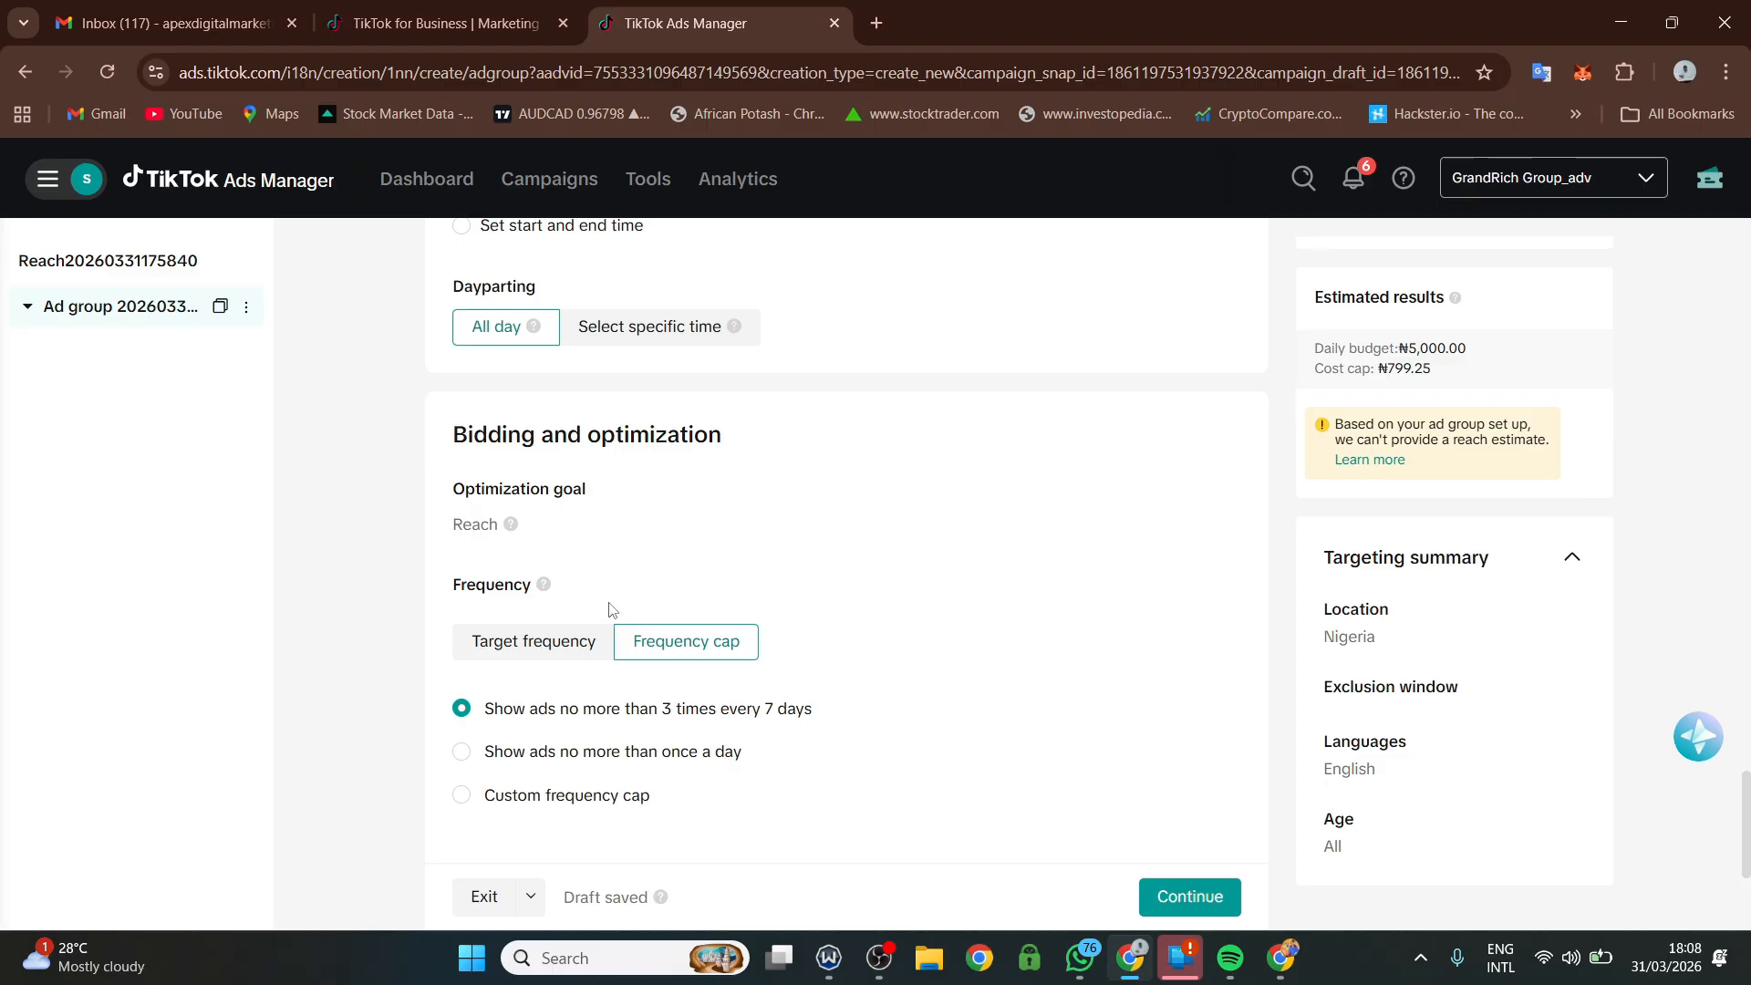
mouse_move(546, 588)
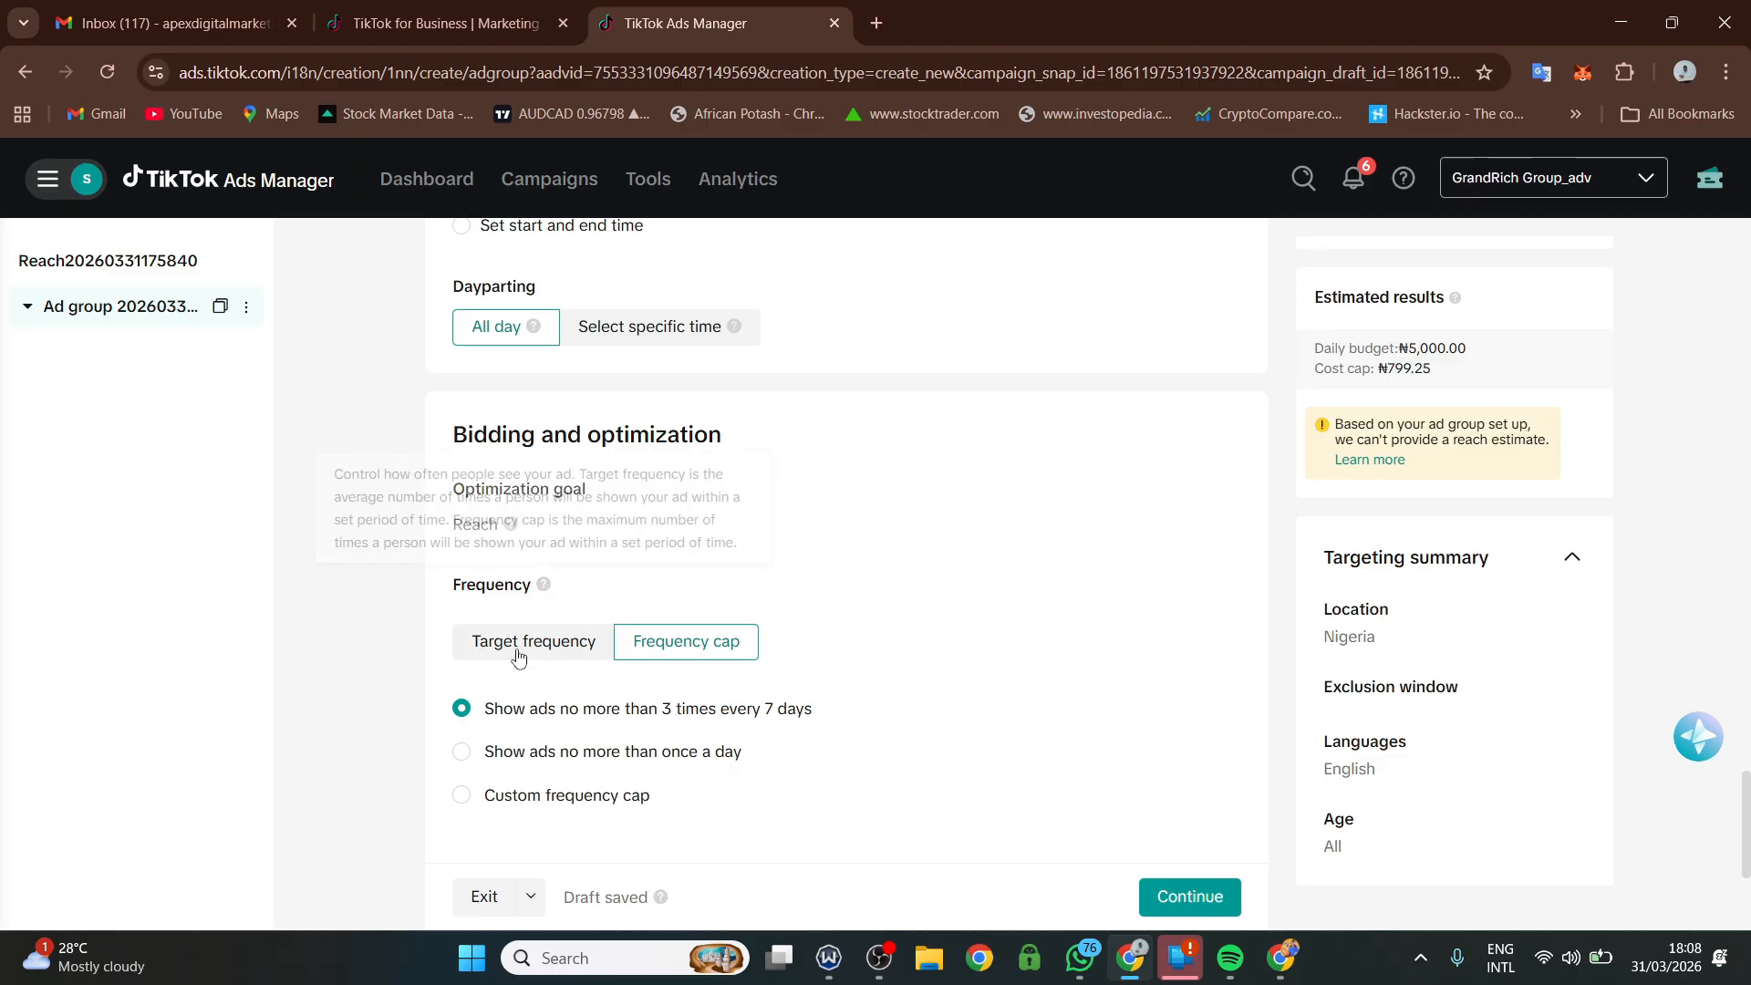
click(559, 655)
click(665, 643)
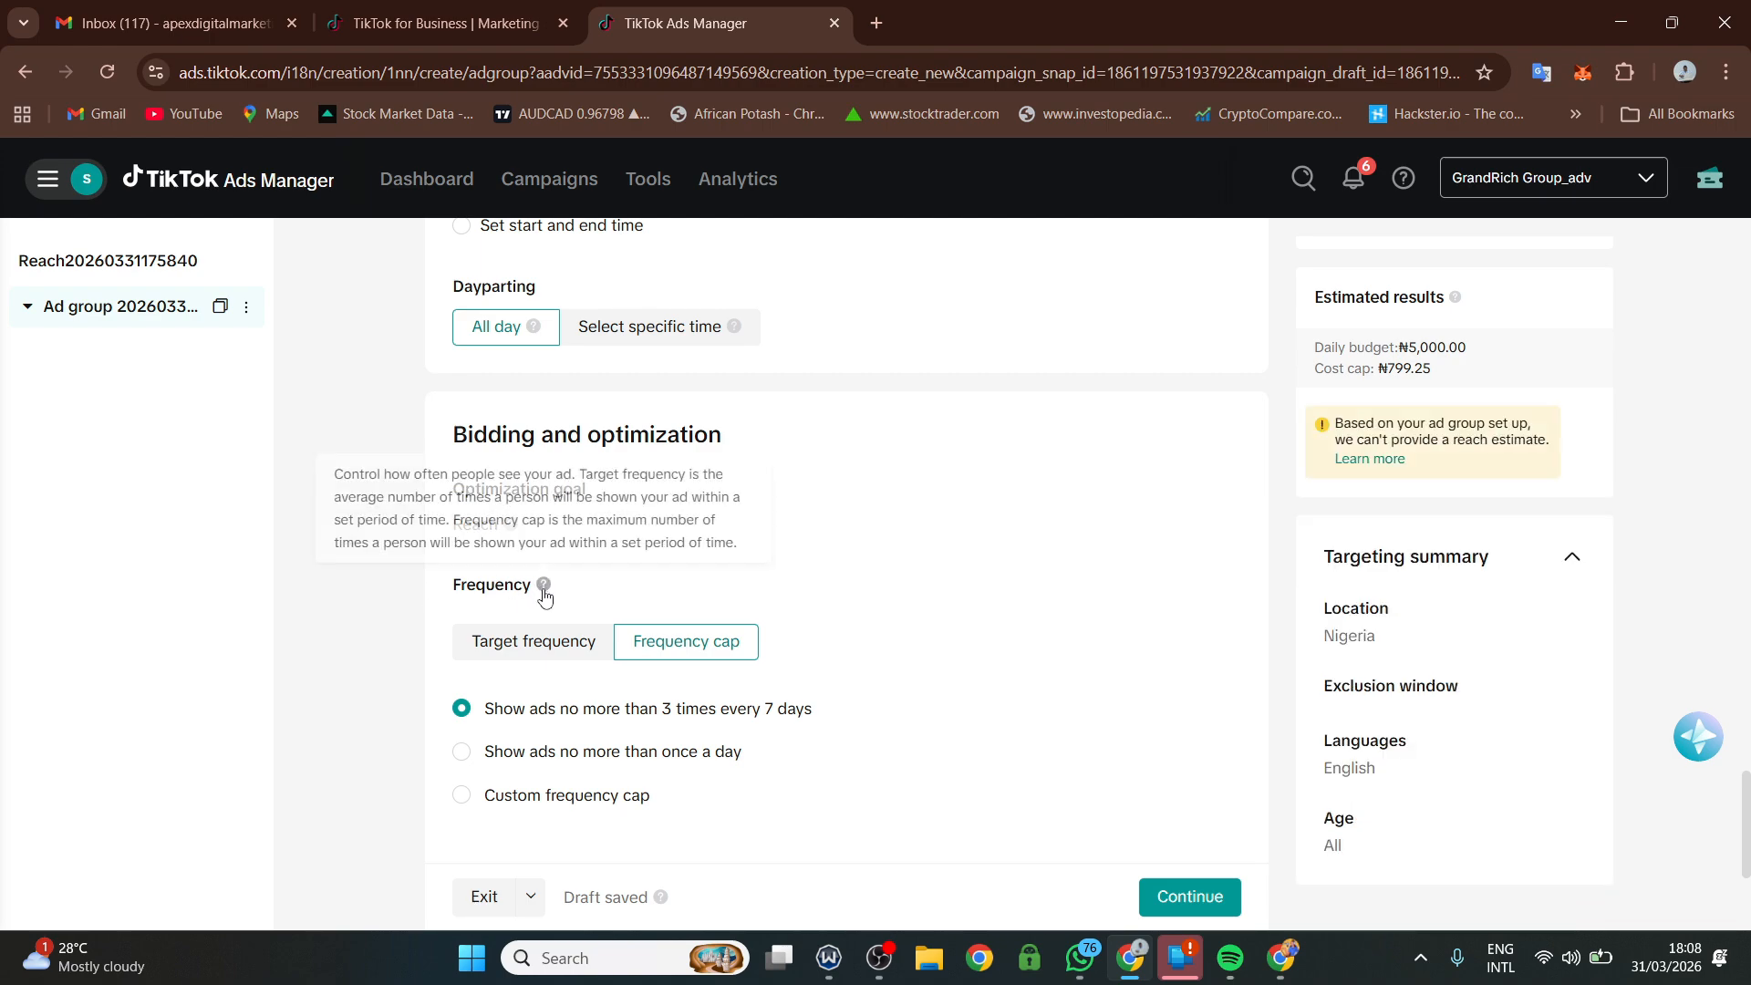
mouse_move(545, 589)
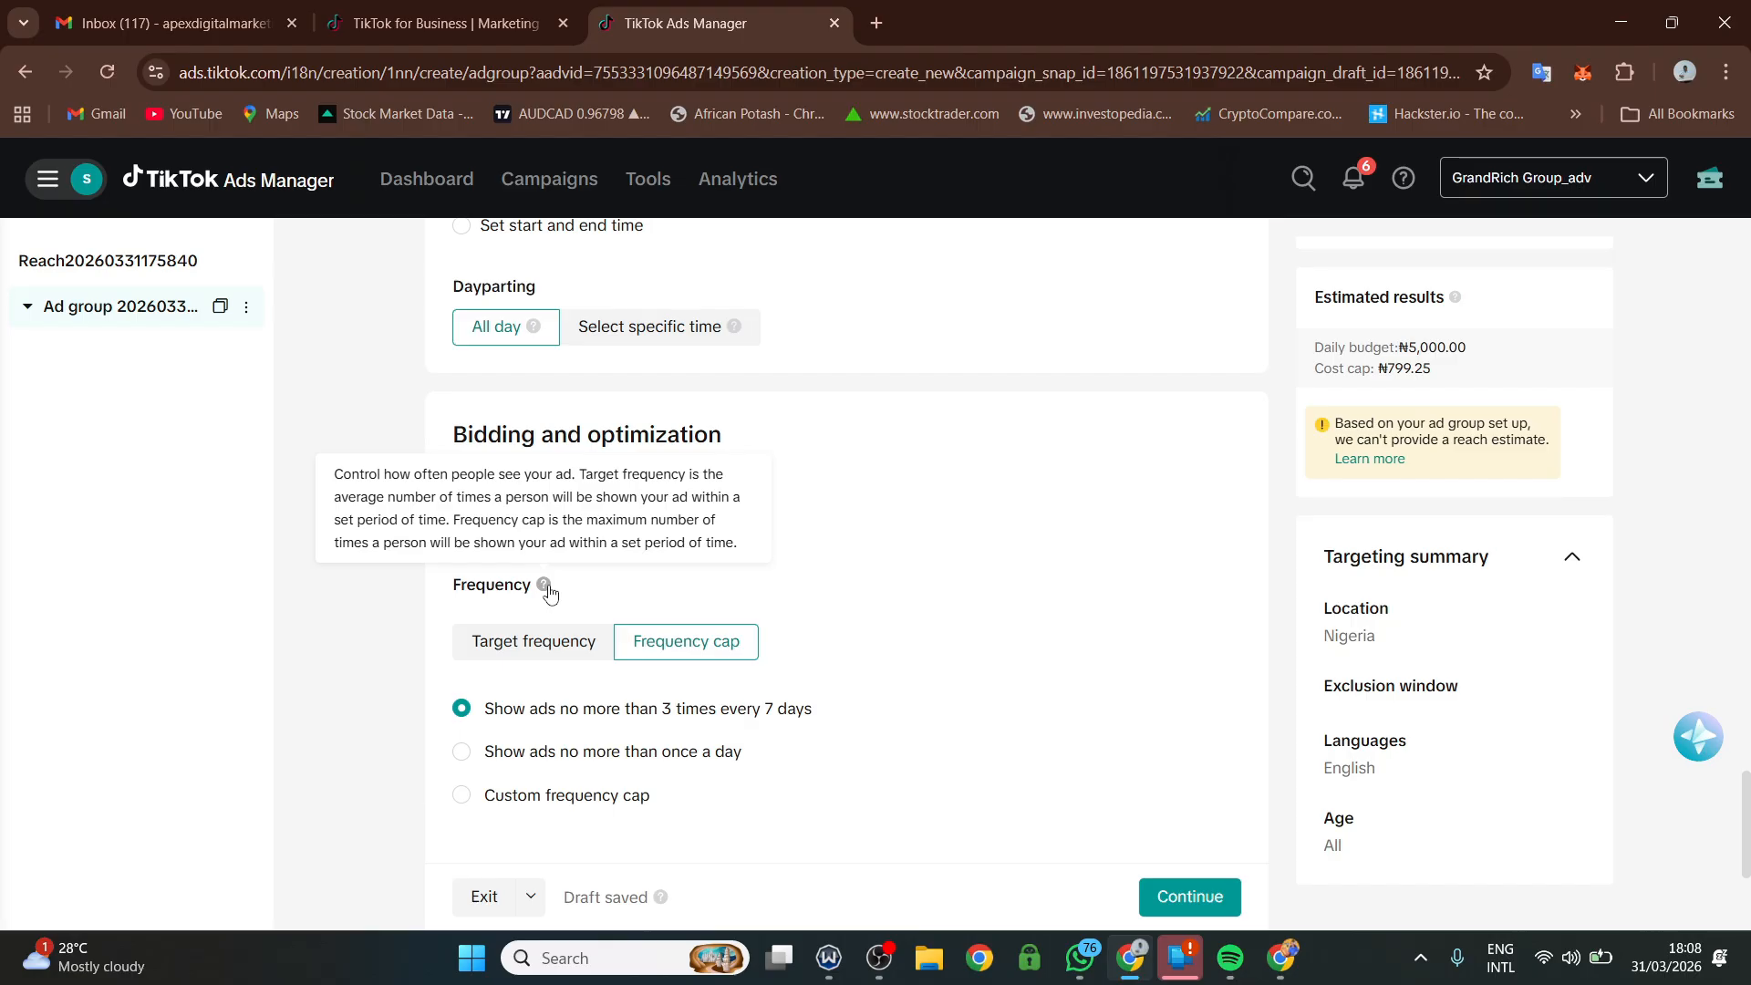
click(533, 643)
scroll(534, 642, down, 3)
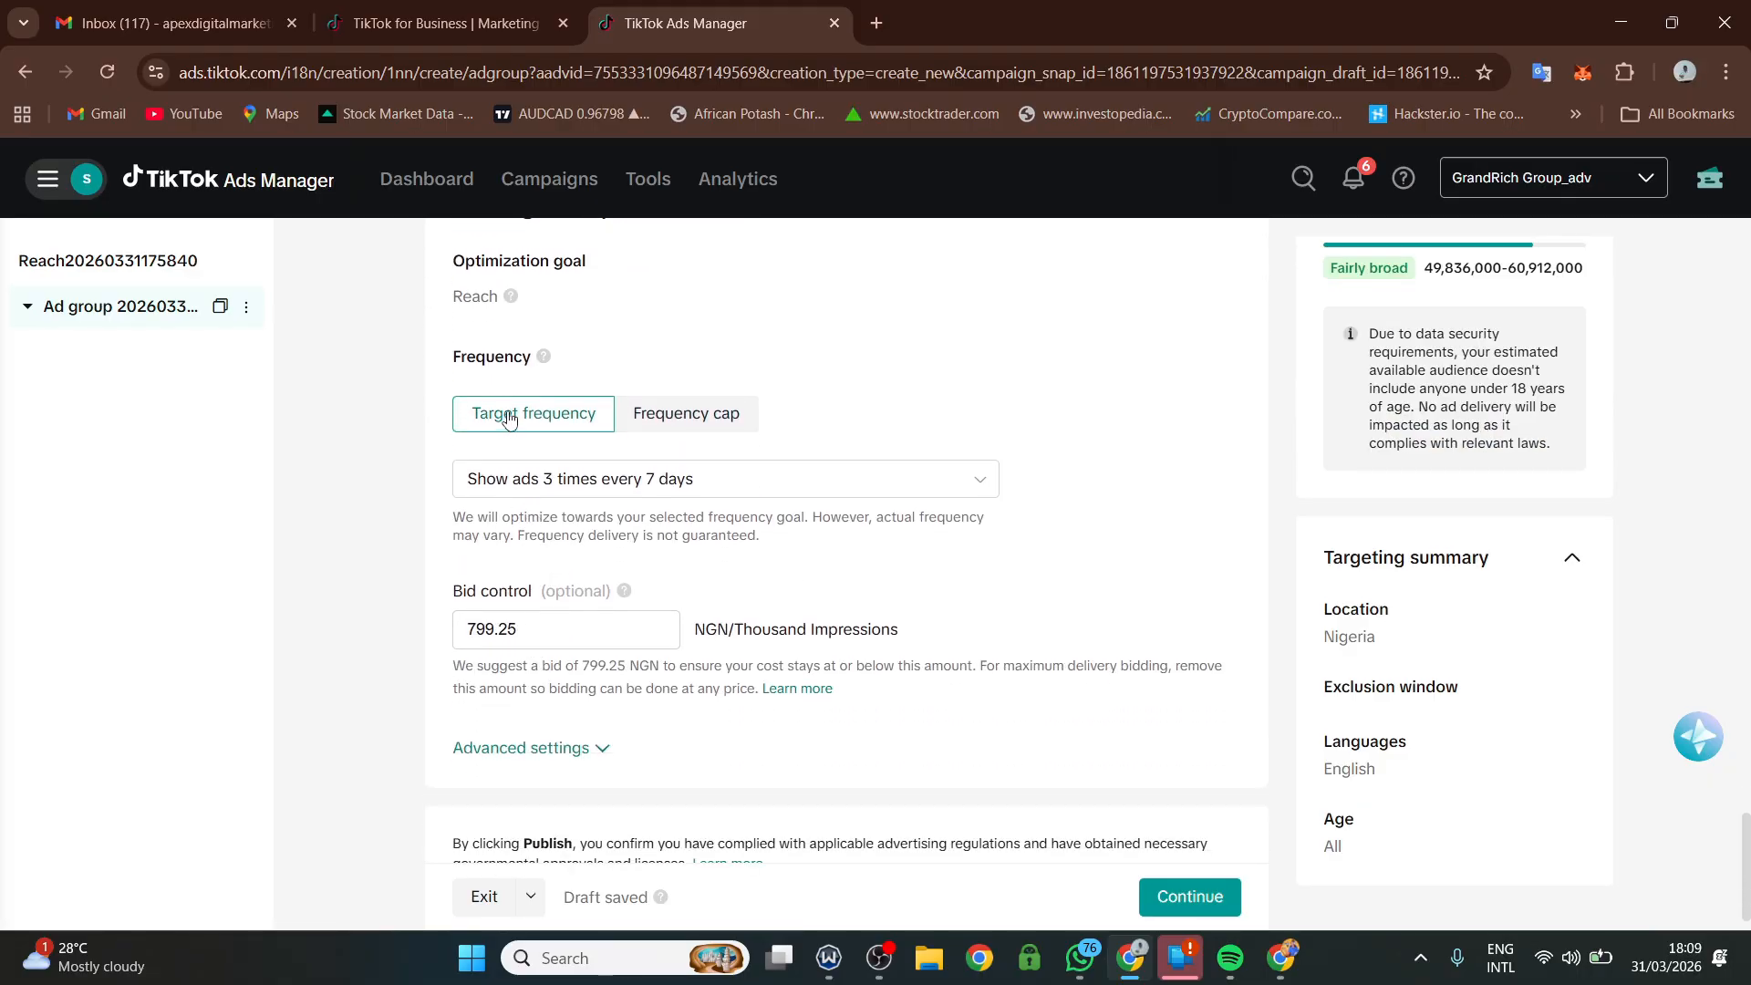
- Try a target frequency of showing ads 4 times every 7 days
click(606, 488)
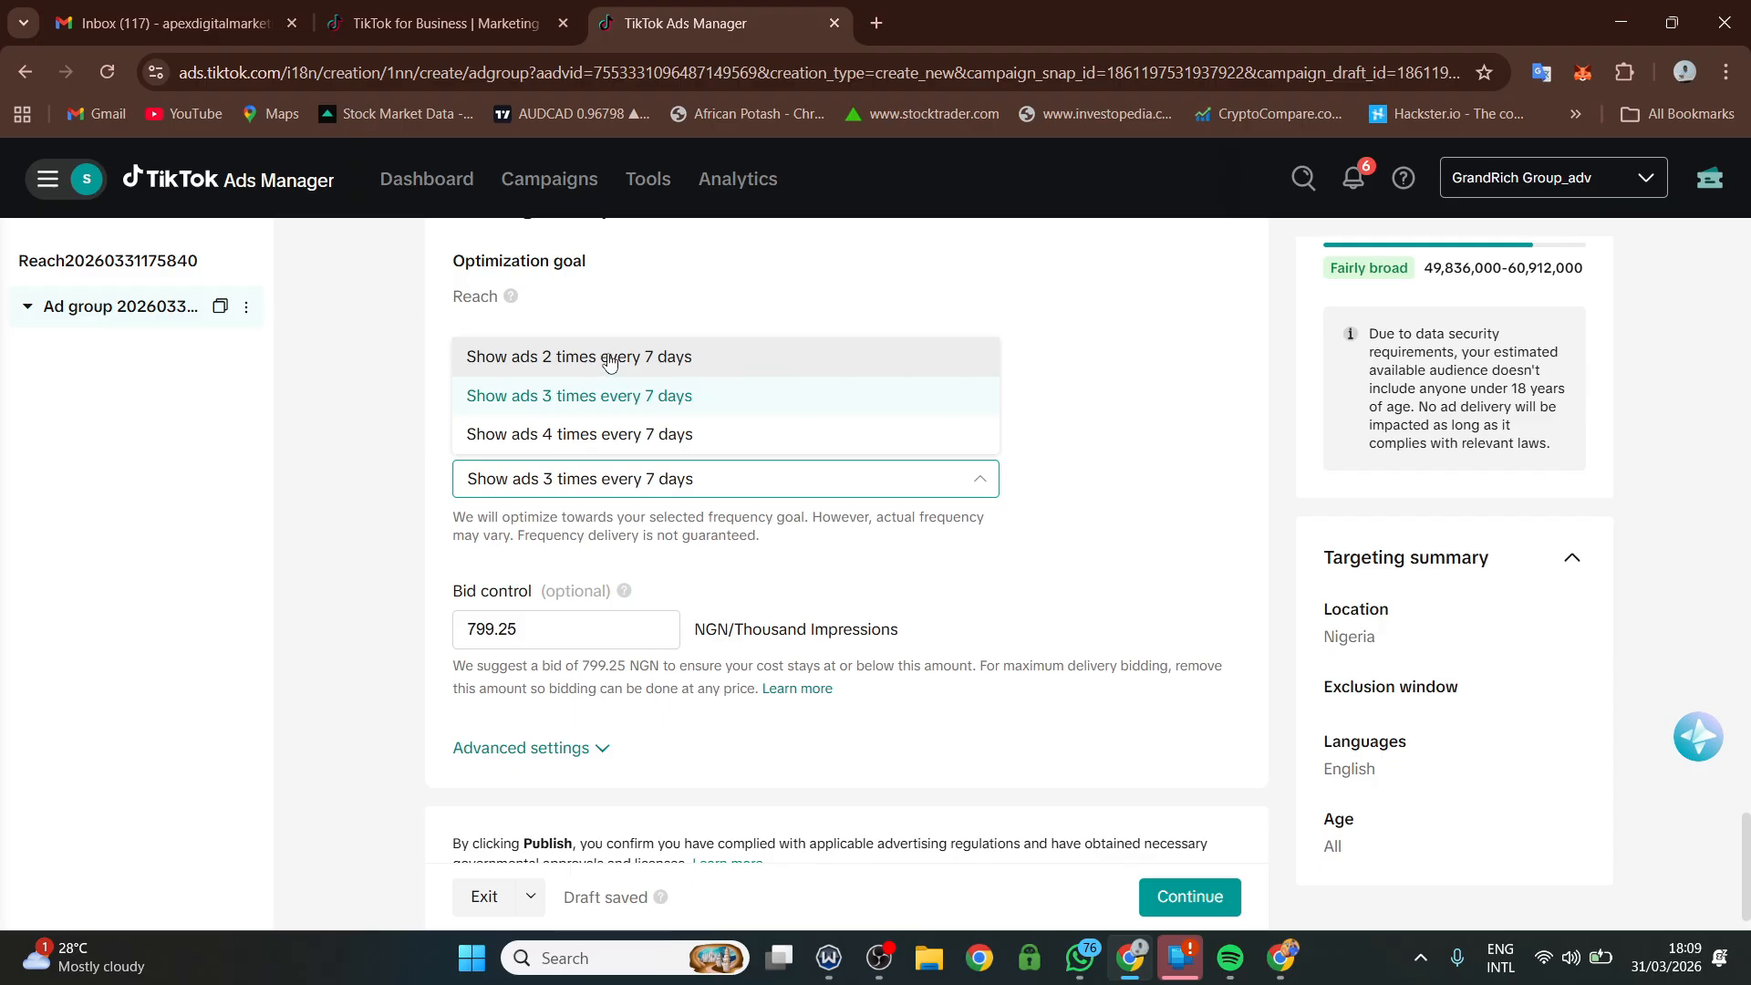
click(634, 436)
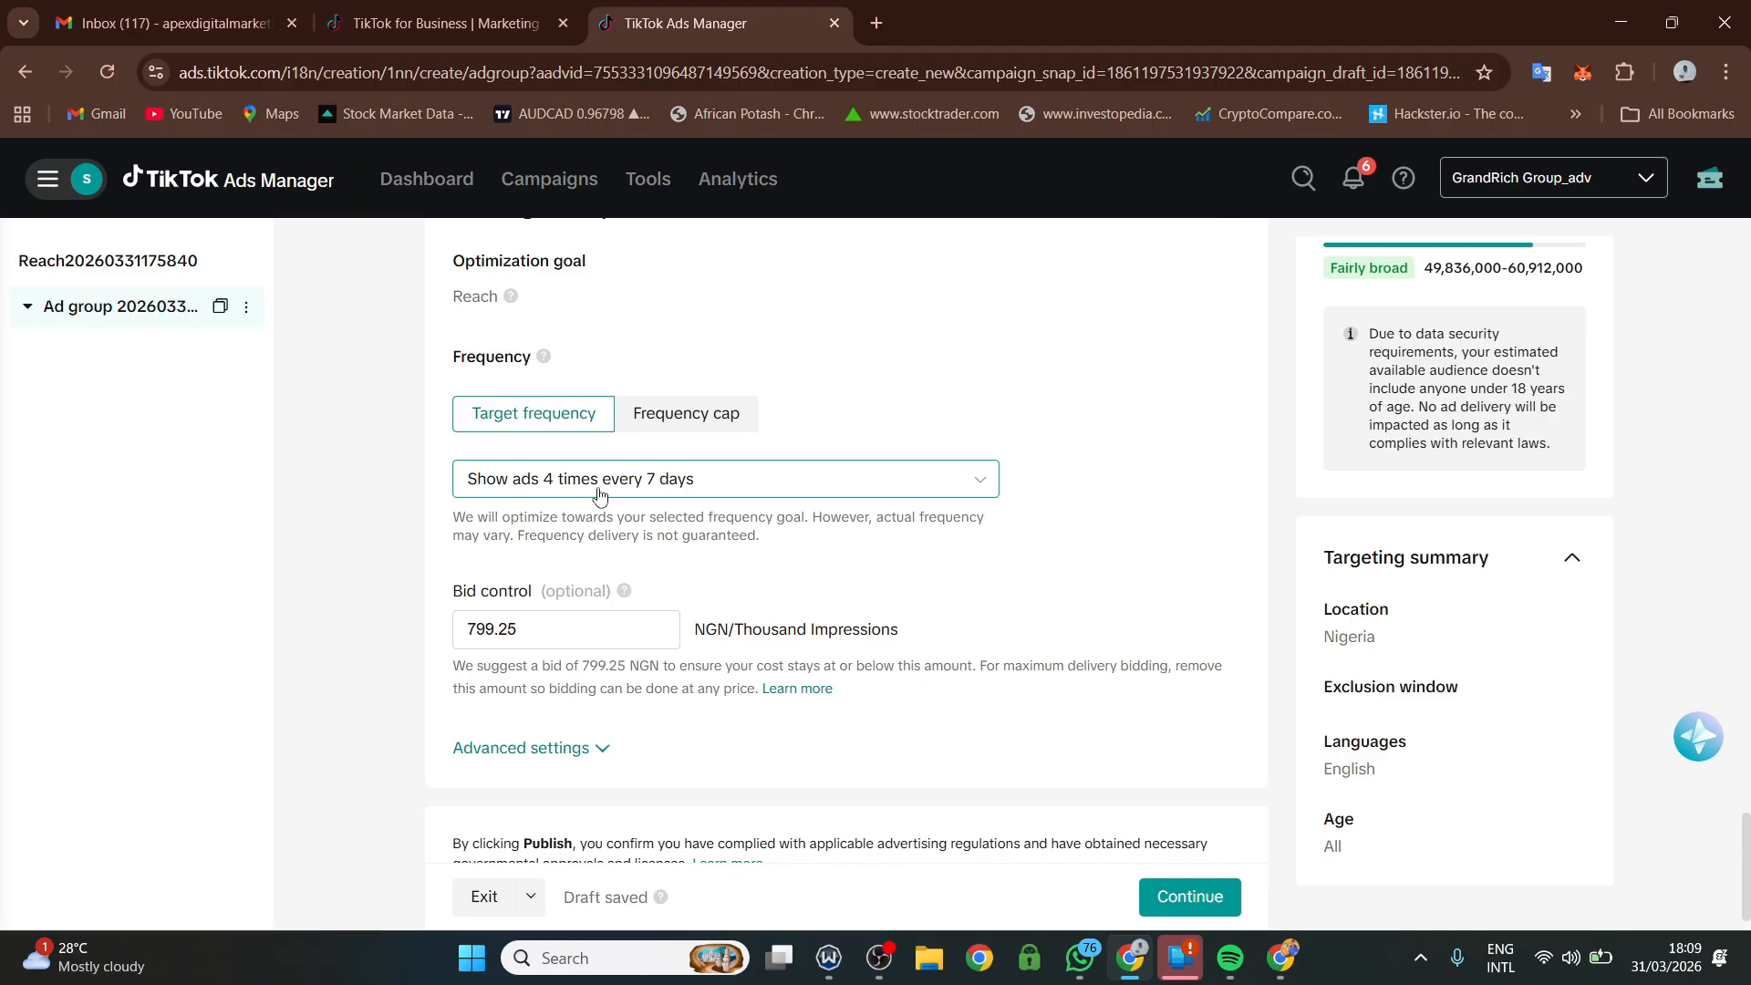
- Switch the frequency control to Frequency cap and define a custom cap of 1 impression per 3 days
click(693, 421)
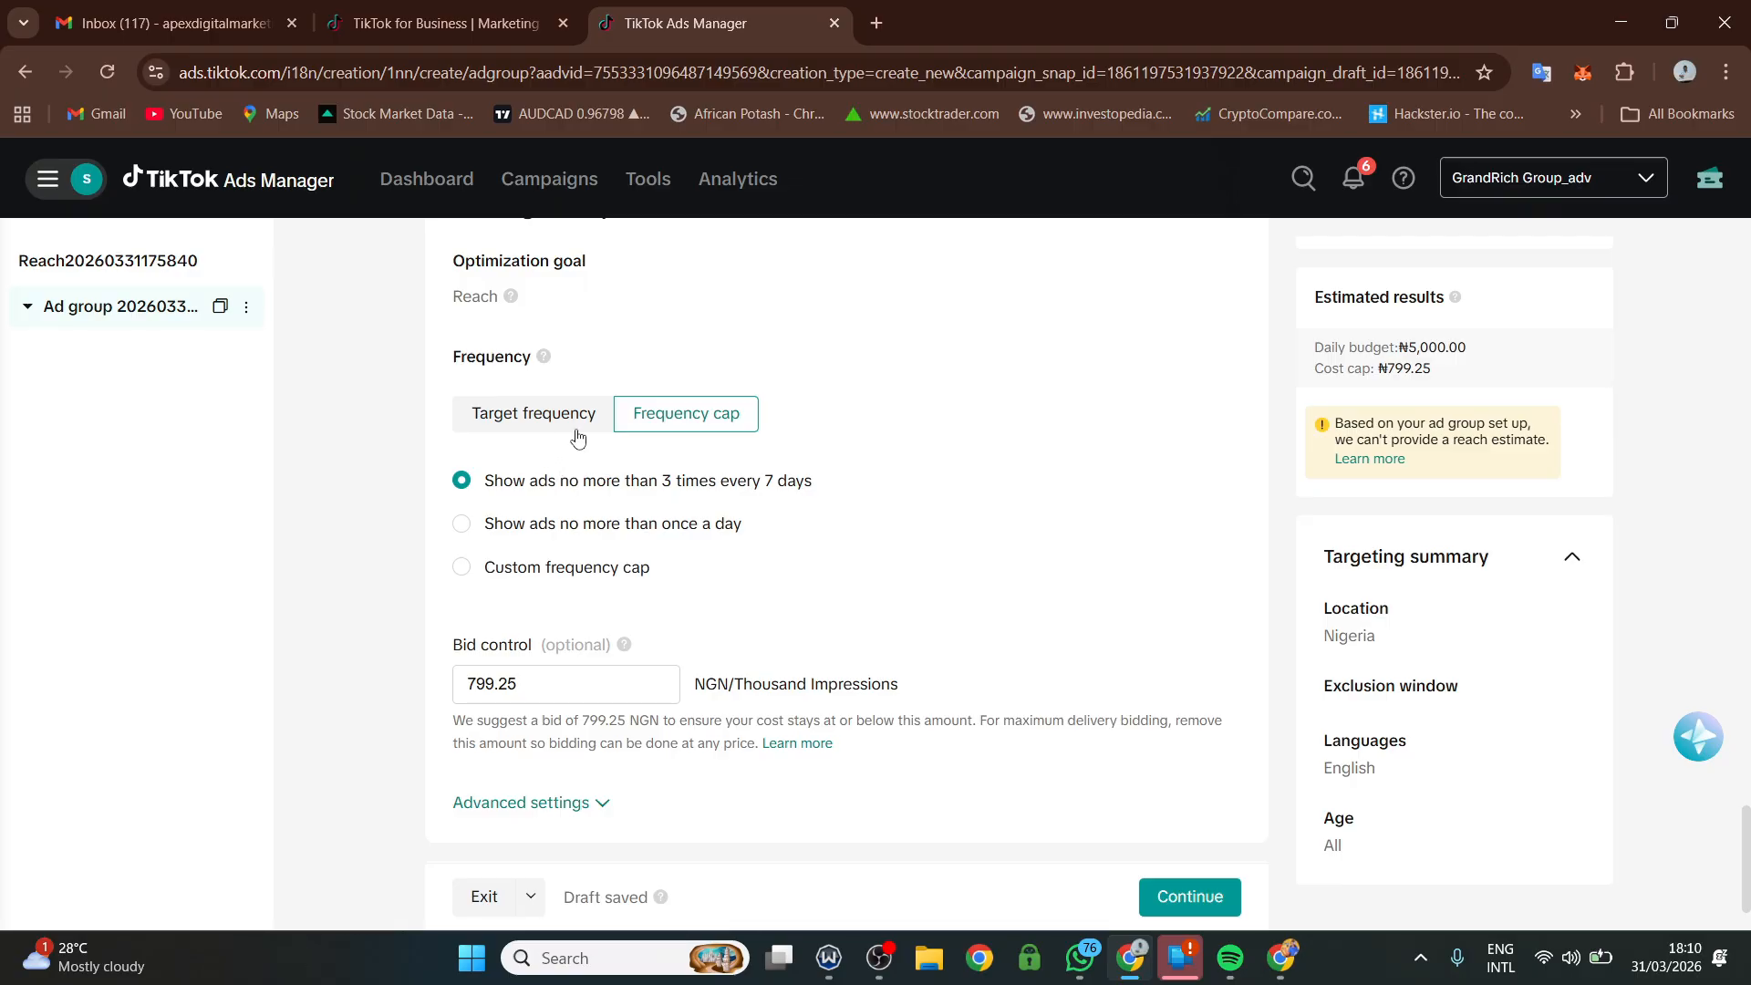
click(532, 574)
scroll(645, 596, down, 1)
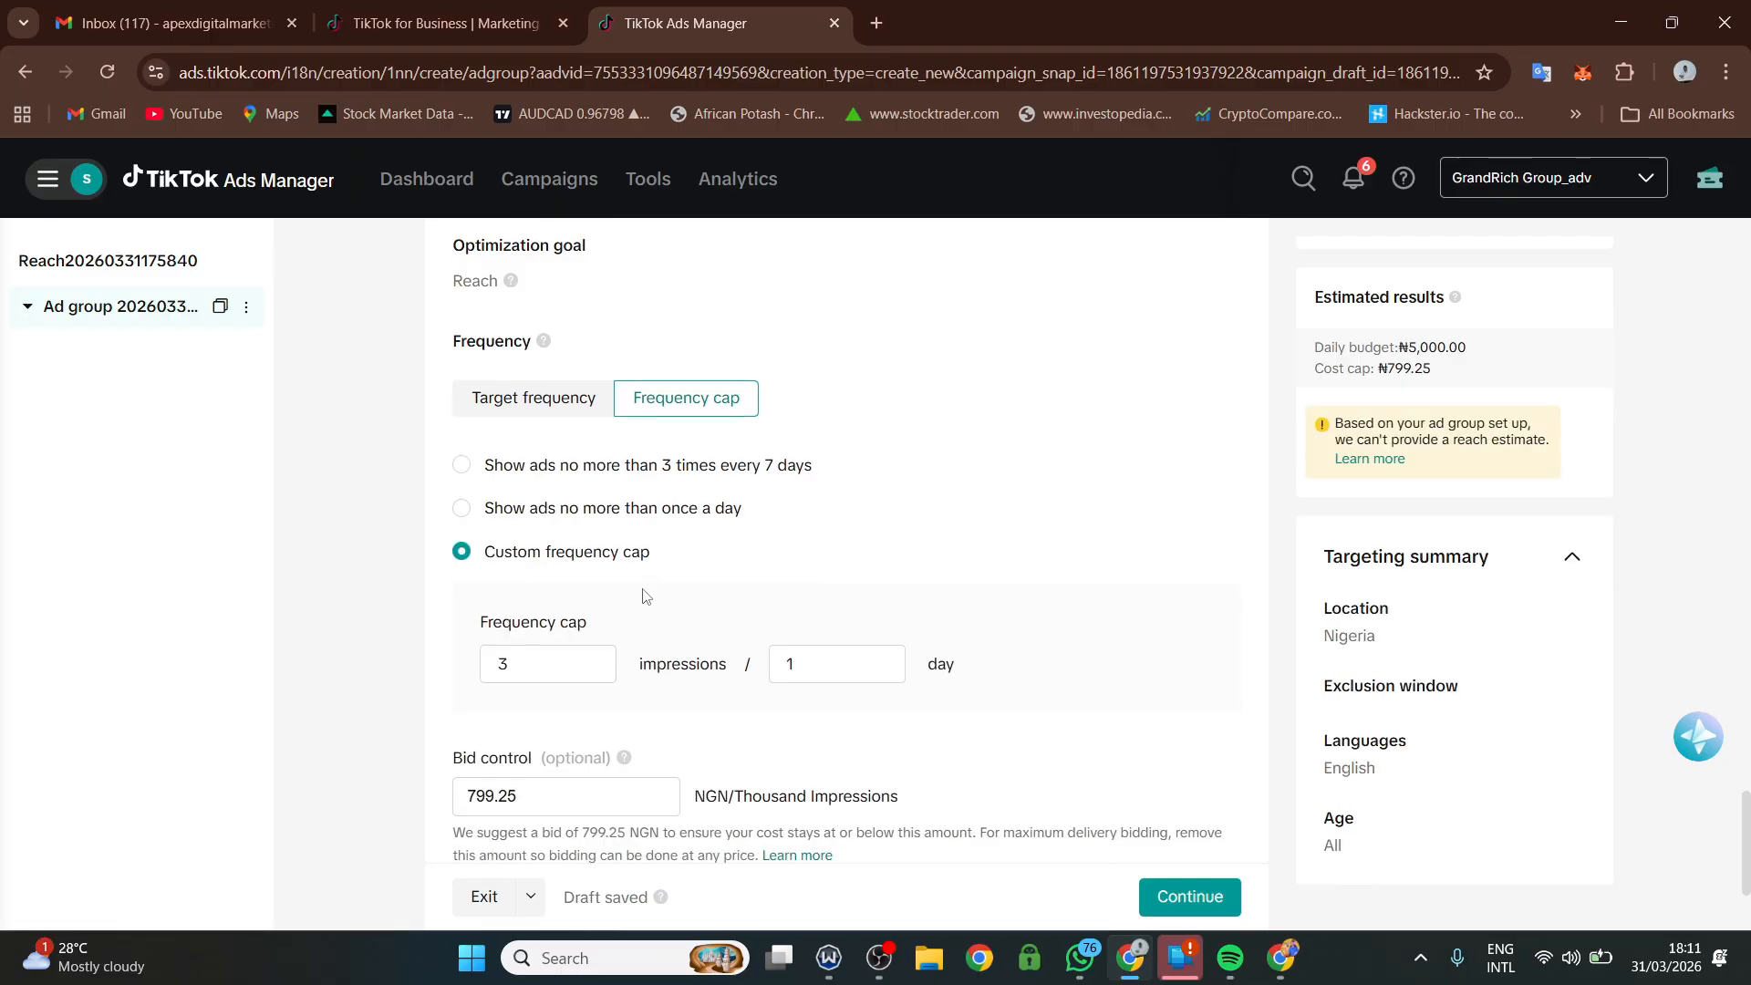
scroll(646, 597, down, 2)
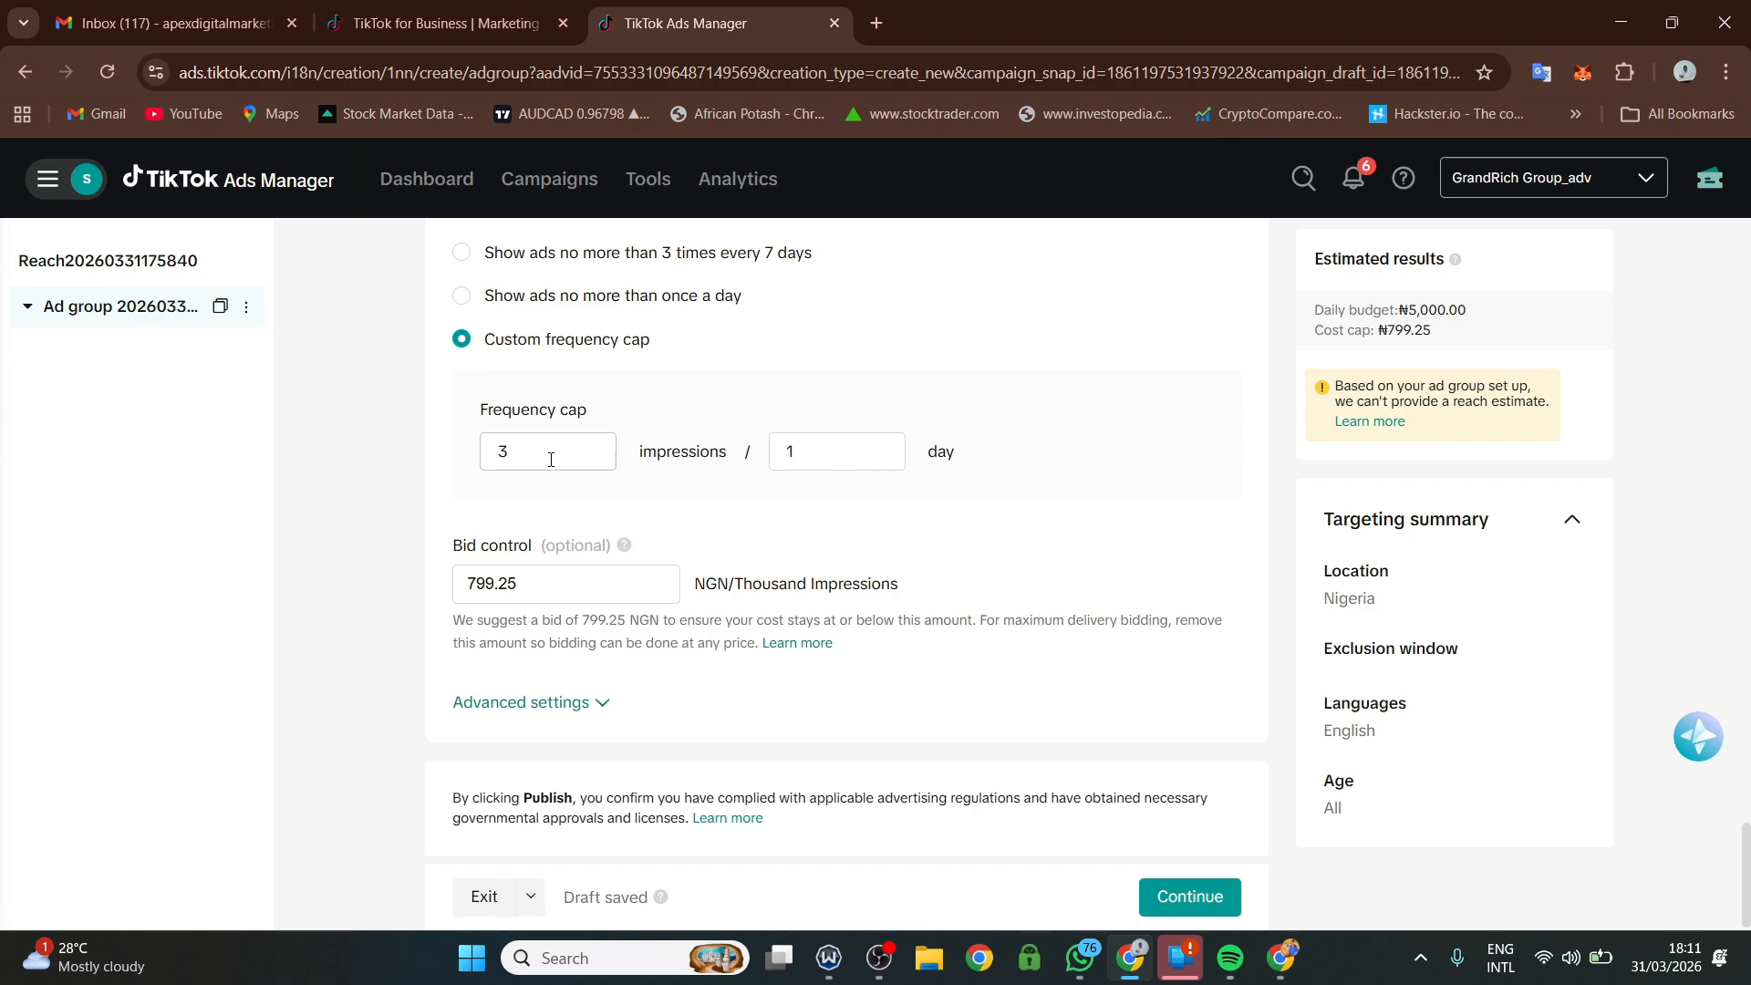
click(549, 452)
double_click(491, 454)
text(1)
click(830, 455)
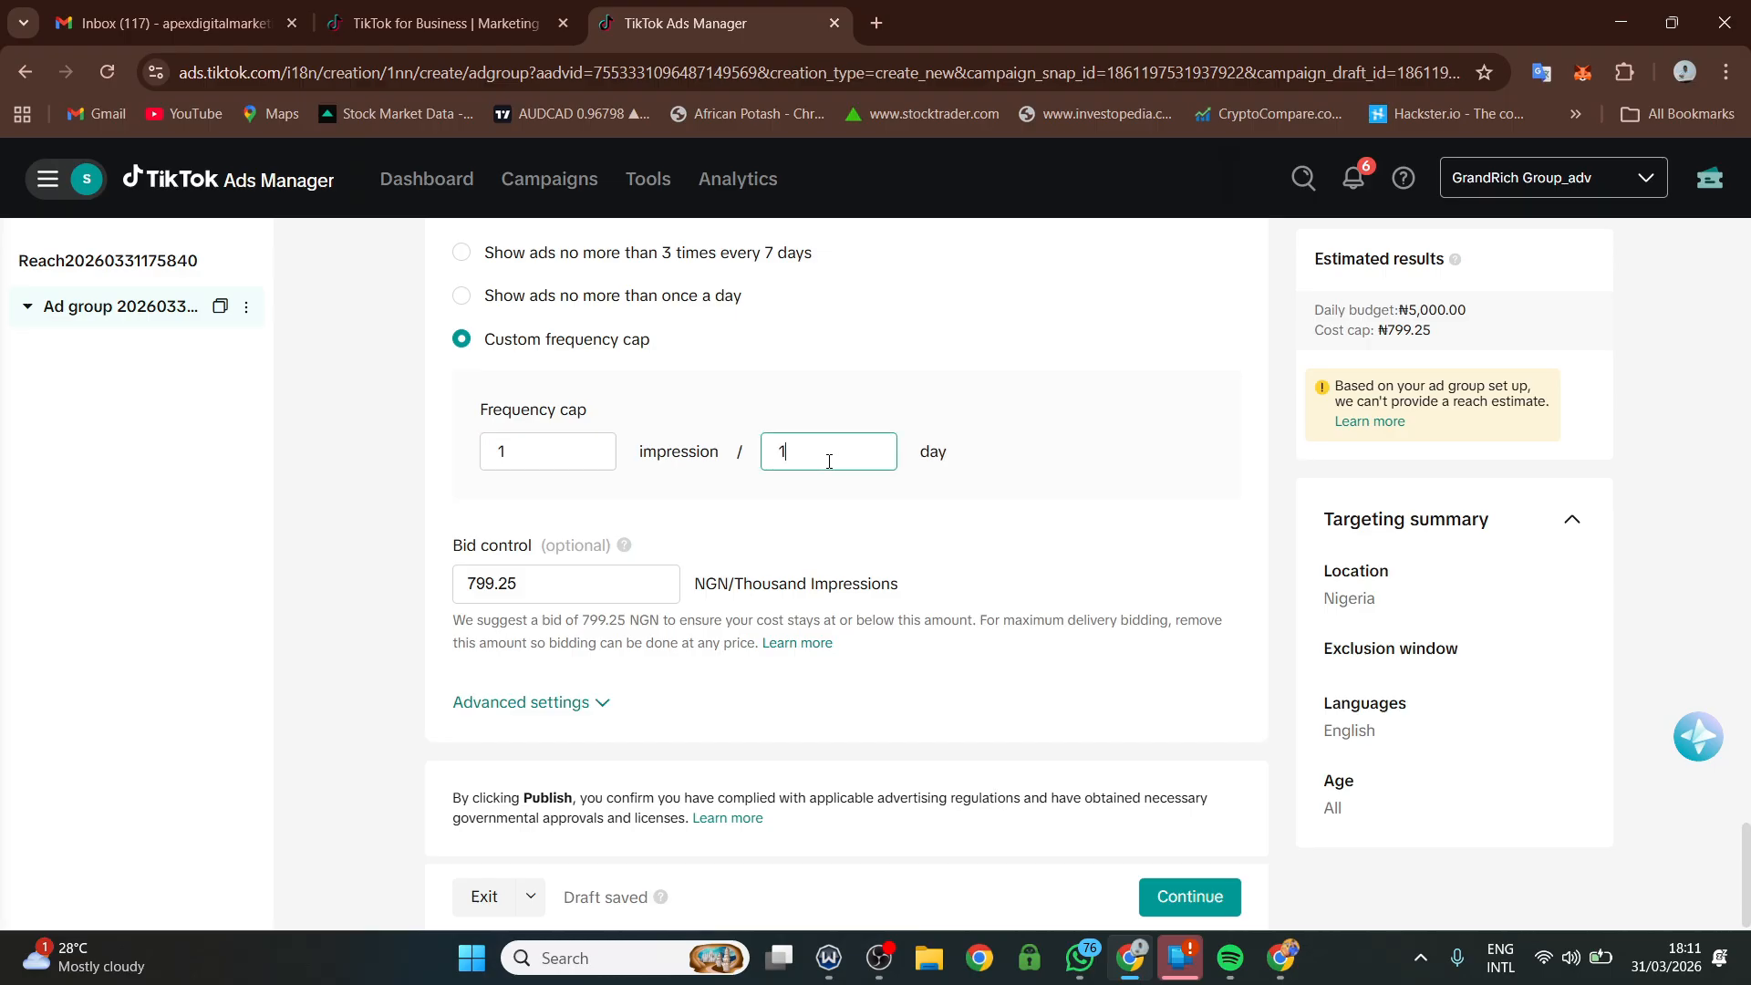
double_click(772, 468)
text(3)
- Clear the ad group's optional bid control amount
click(481, 586)
double_click(480, 586)
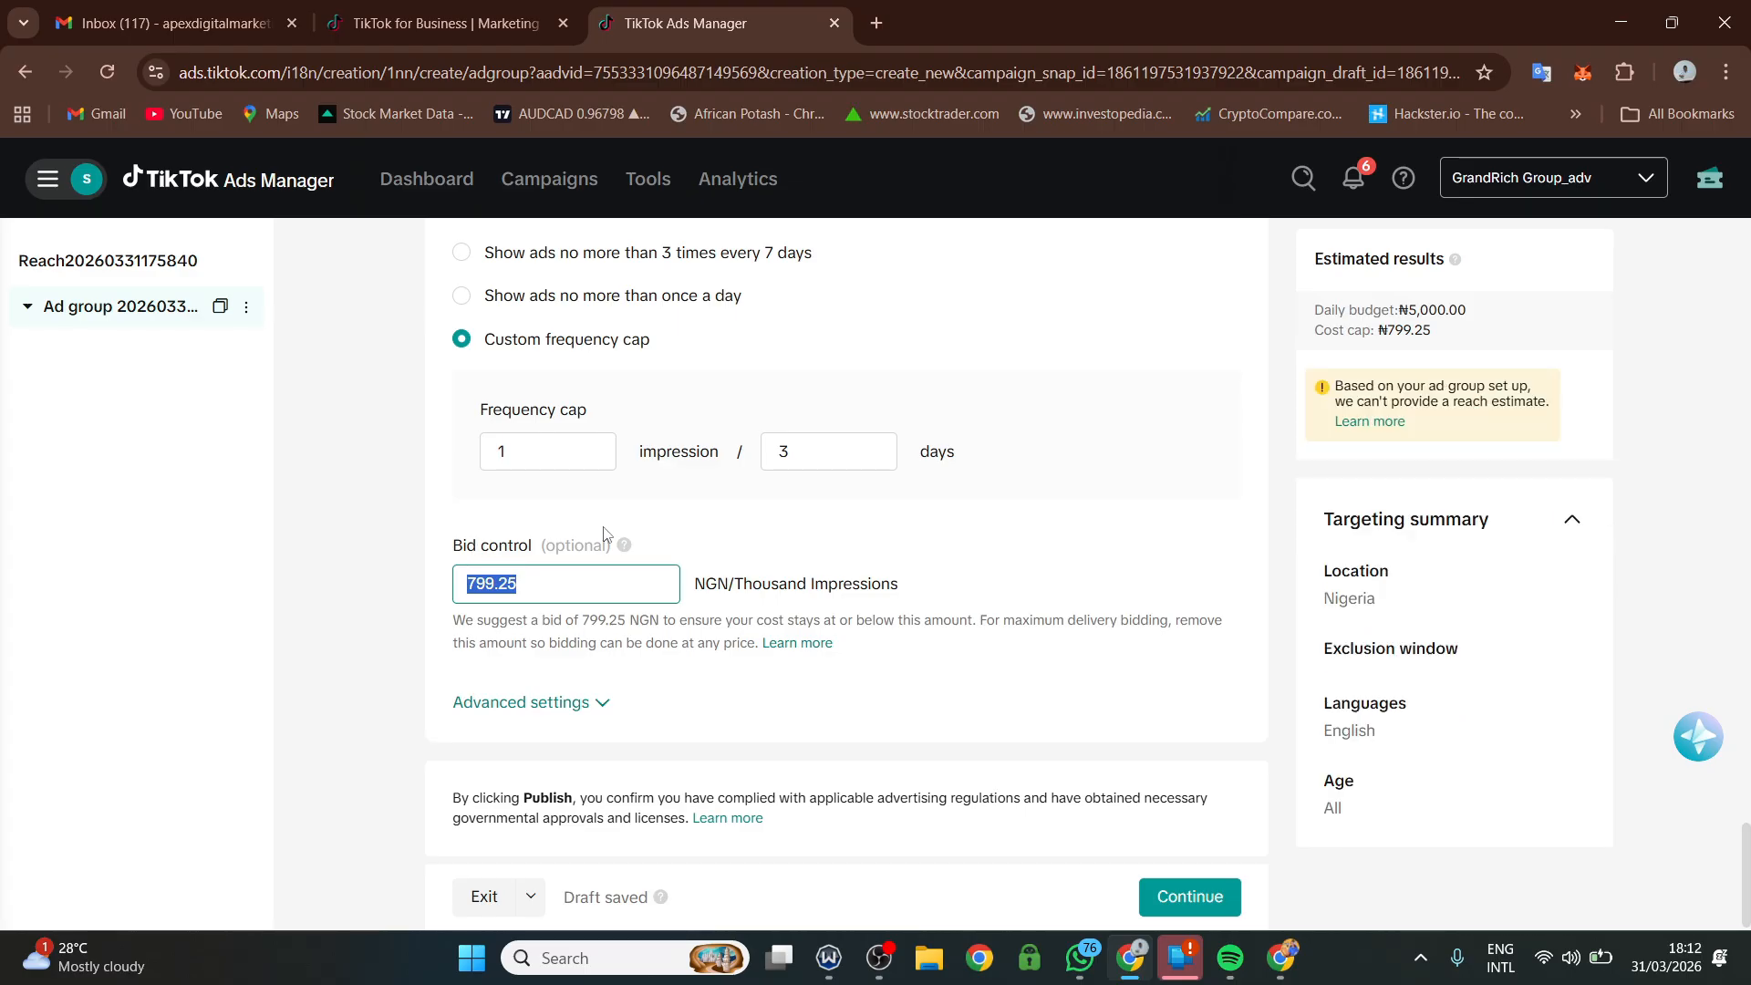
key(BackSpace)
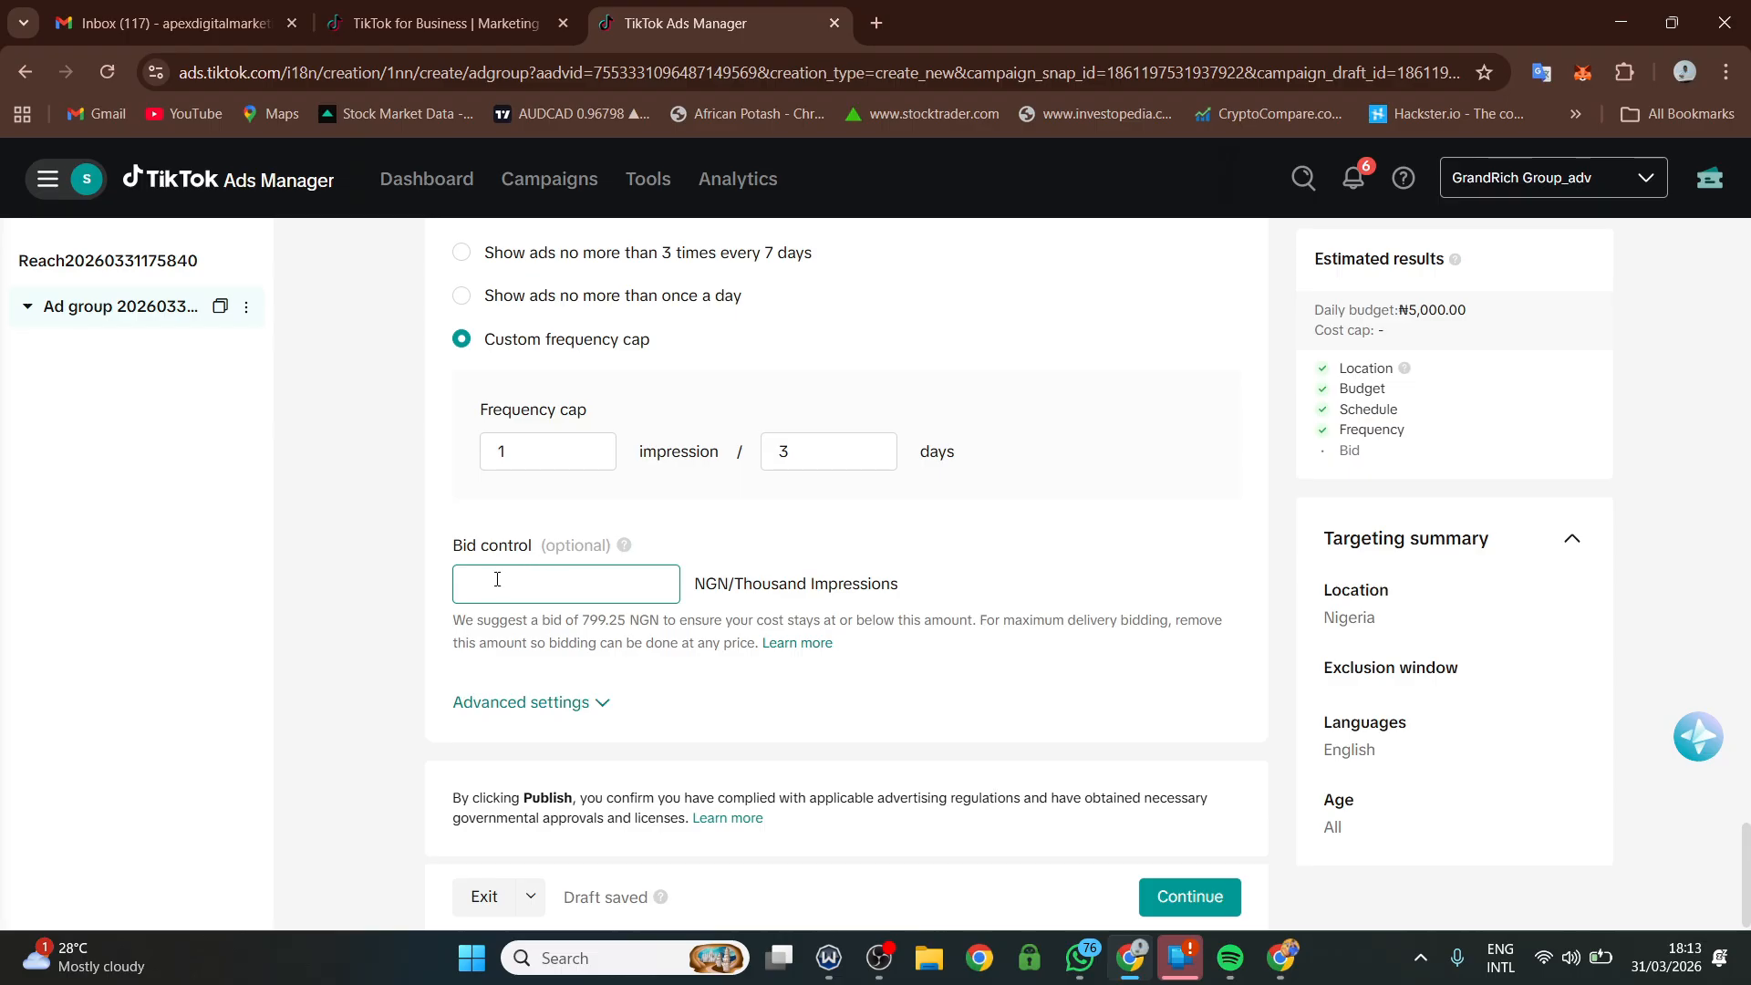
- Expand the advanced settings to review the billing event and delivery type, and continue to the ad setup
scroll(492, 610, down, 1)
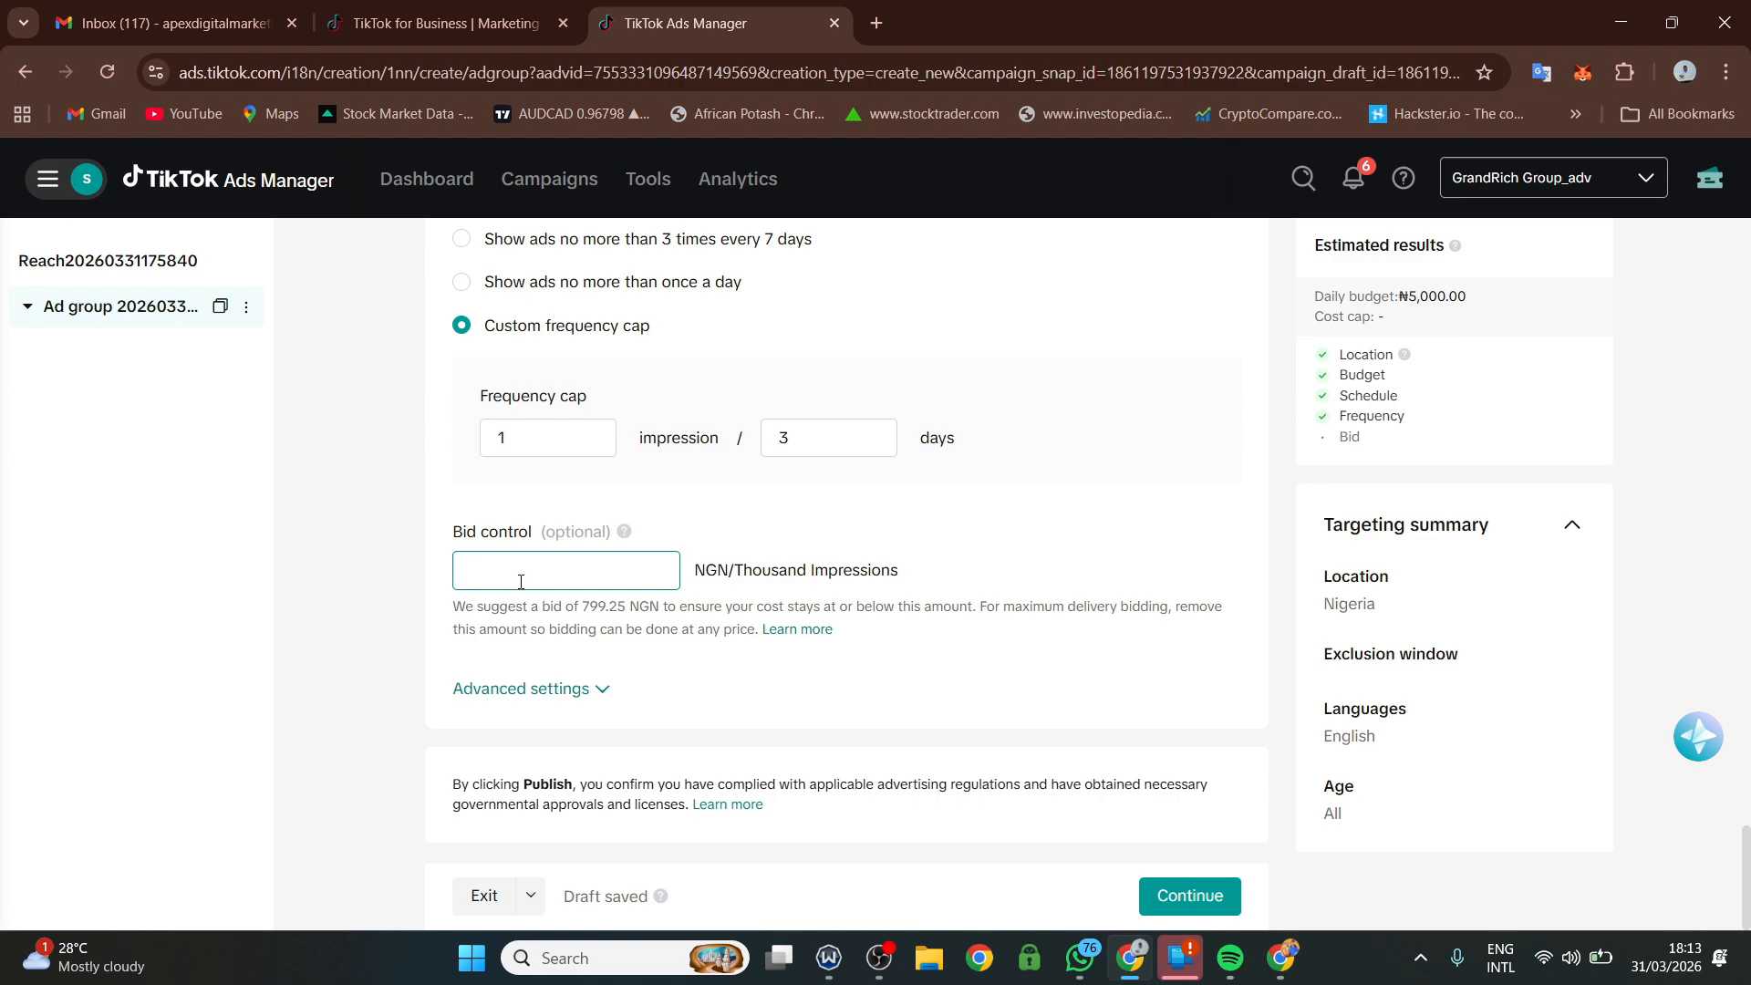
click(584, 690)
scroll(540, 639, down, 3)
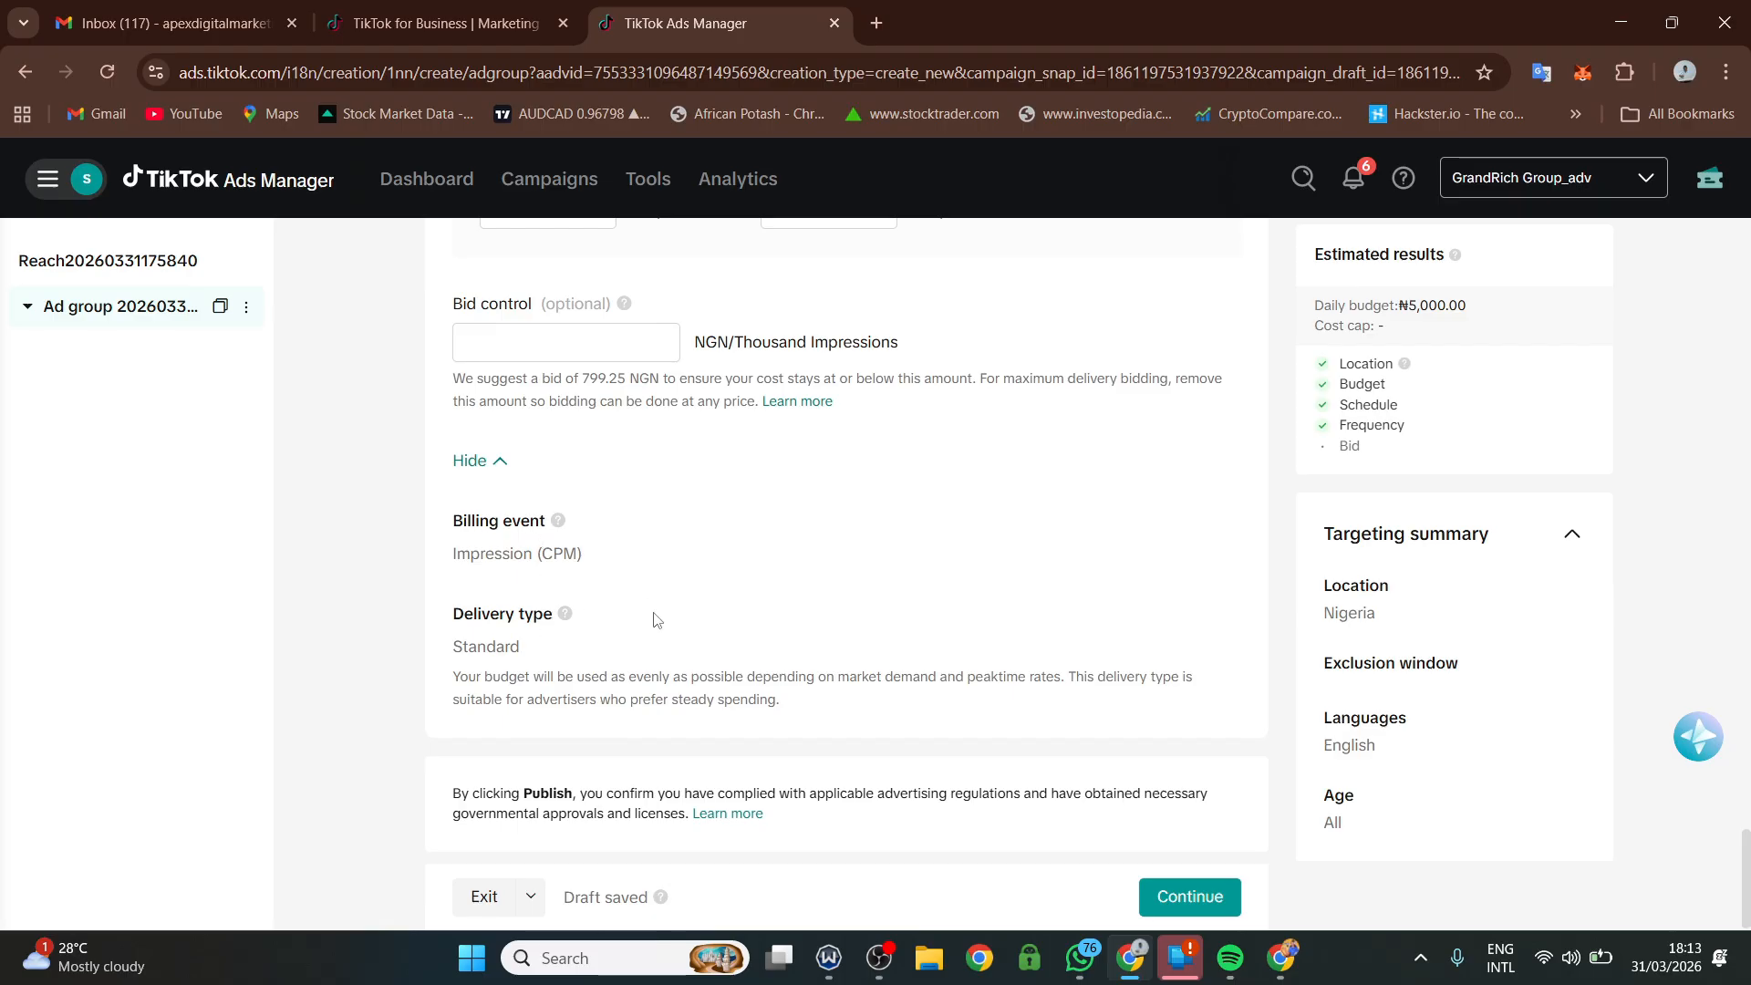
scroll(615, 629, down, 1)
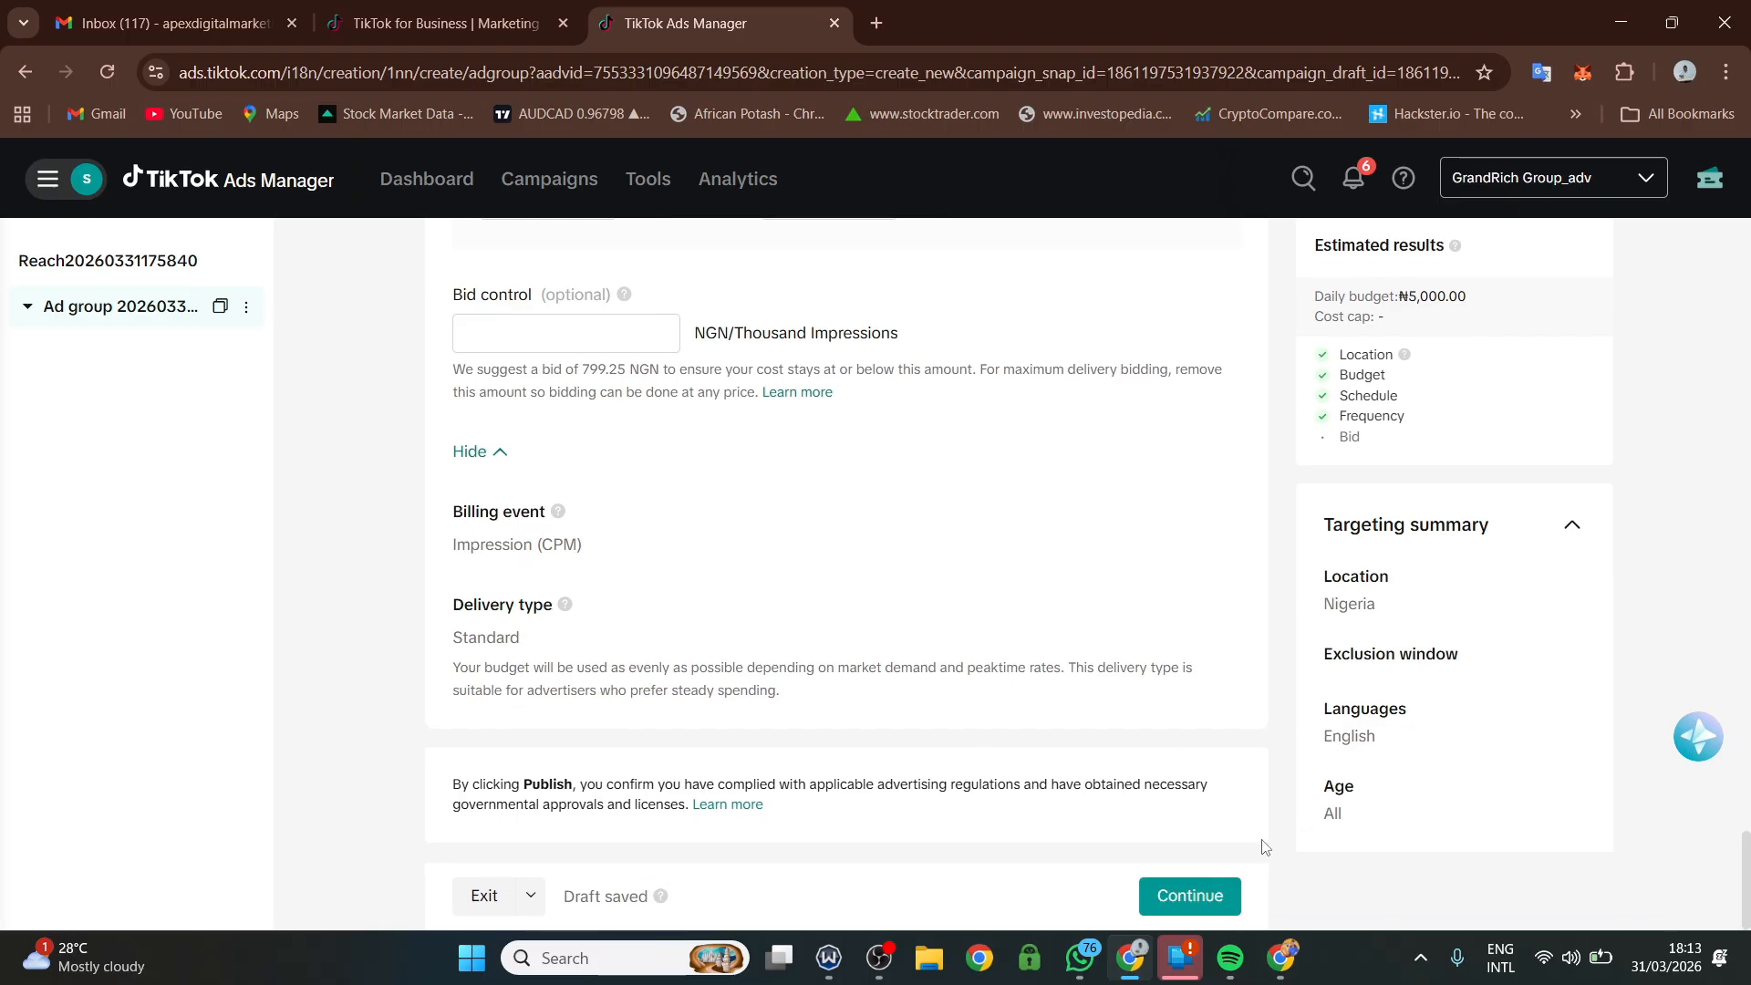
click(1184, 894)
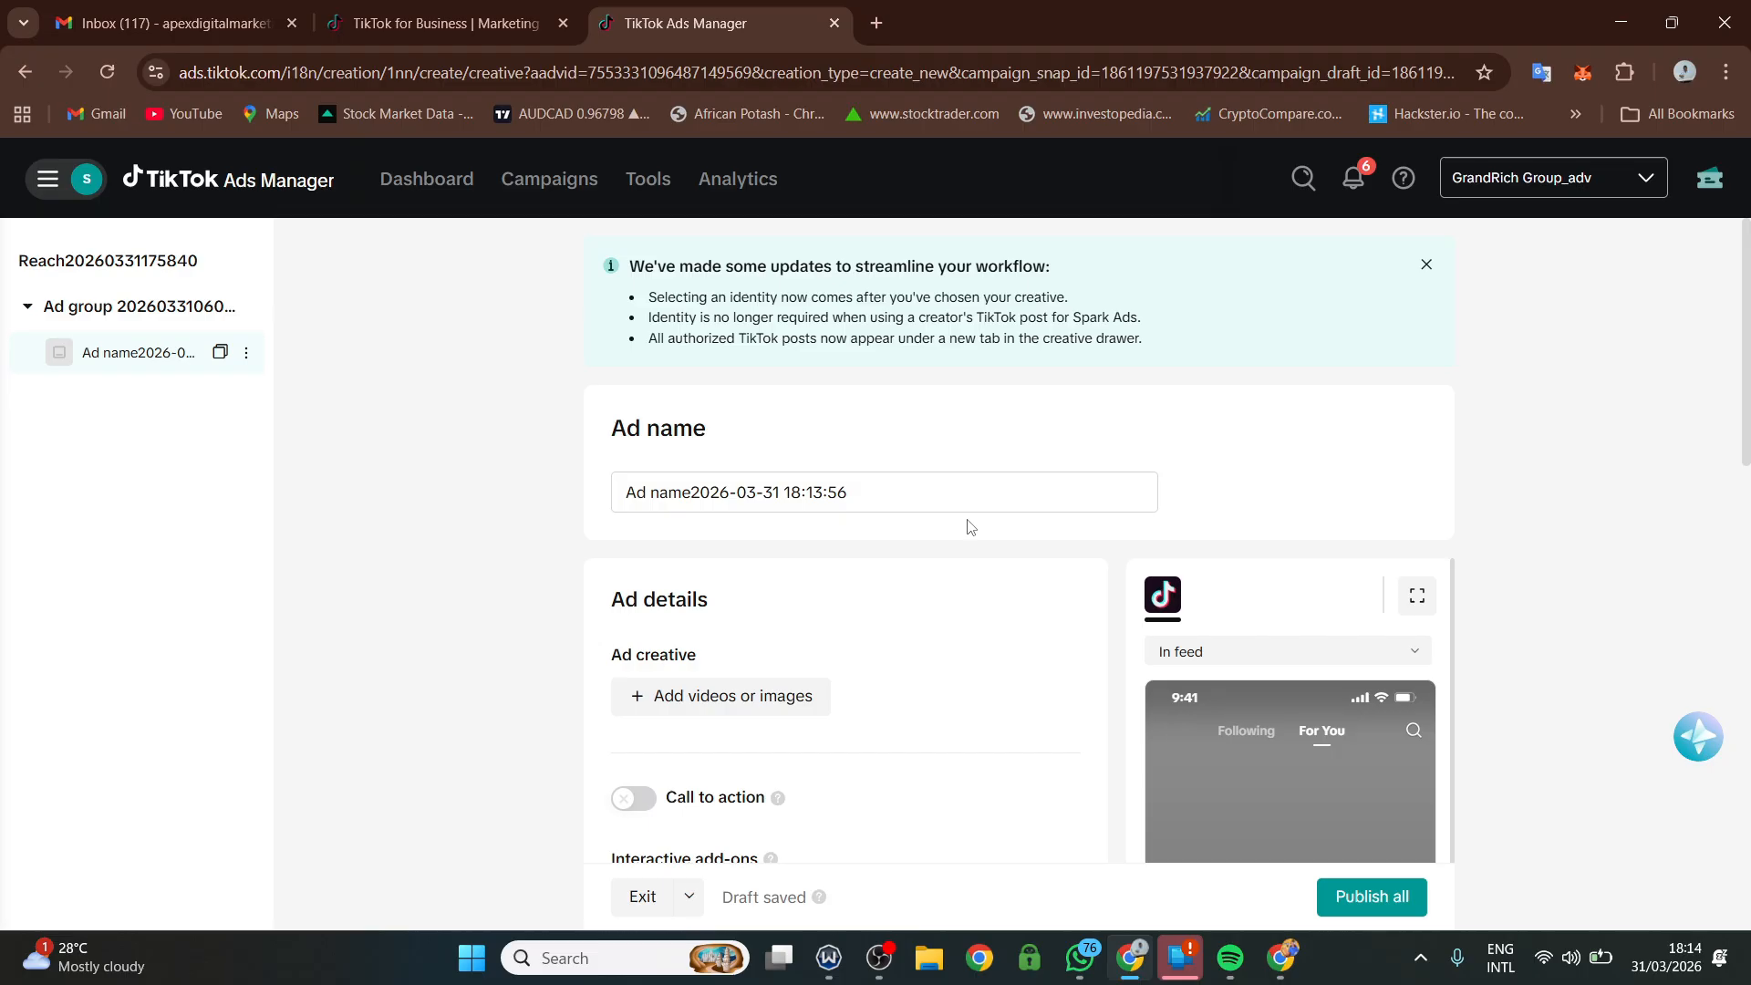
- Look over the ad details and select the 01:20 PU Prime webinar video in the creative library
scroll(907, 539, down, 3)
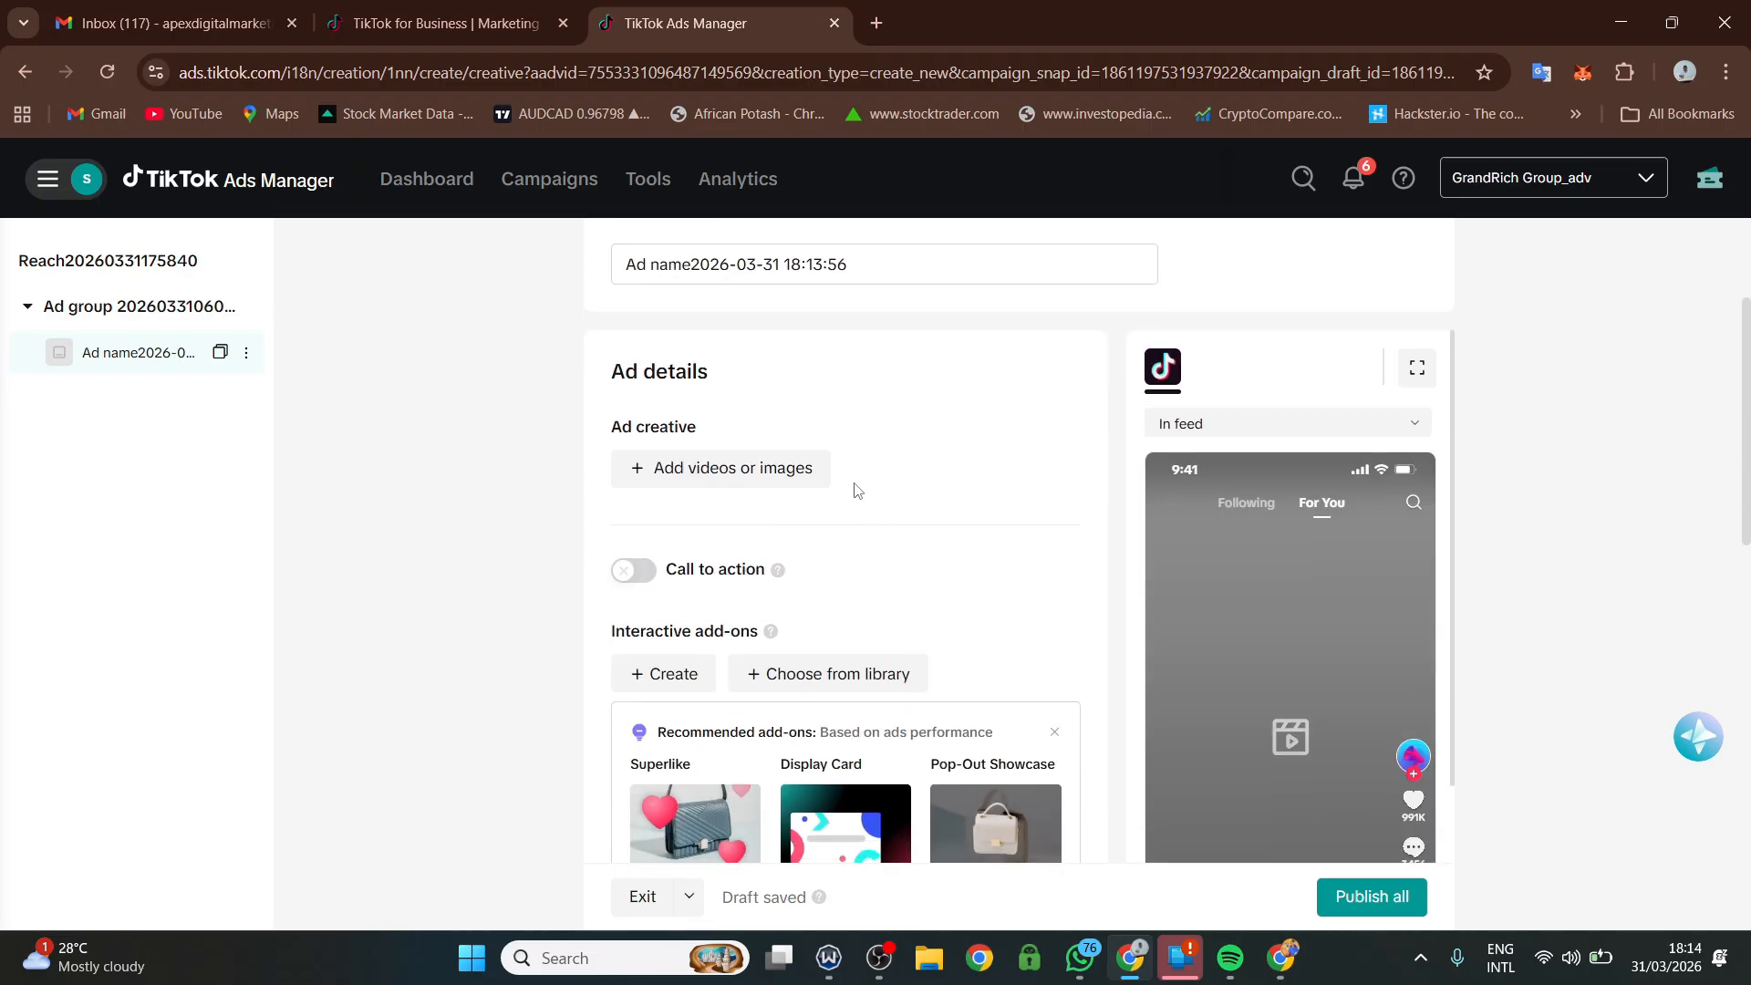
scroll(837, 406, up, 1)
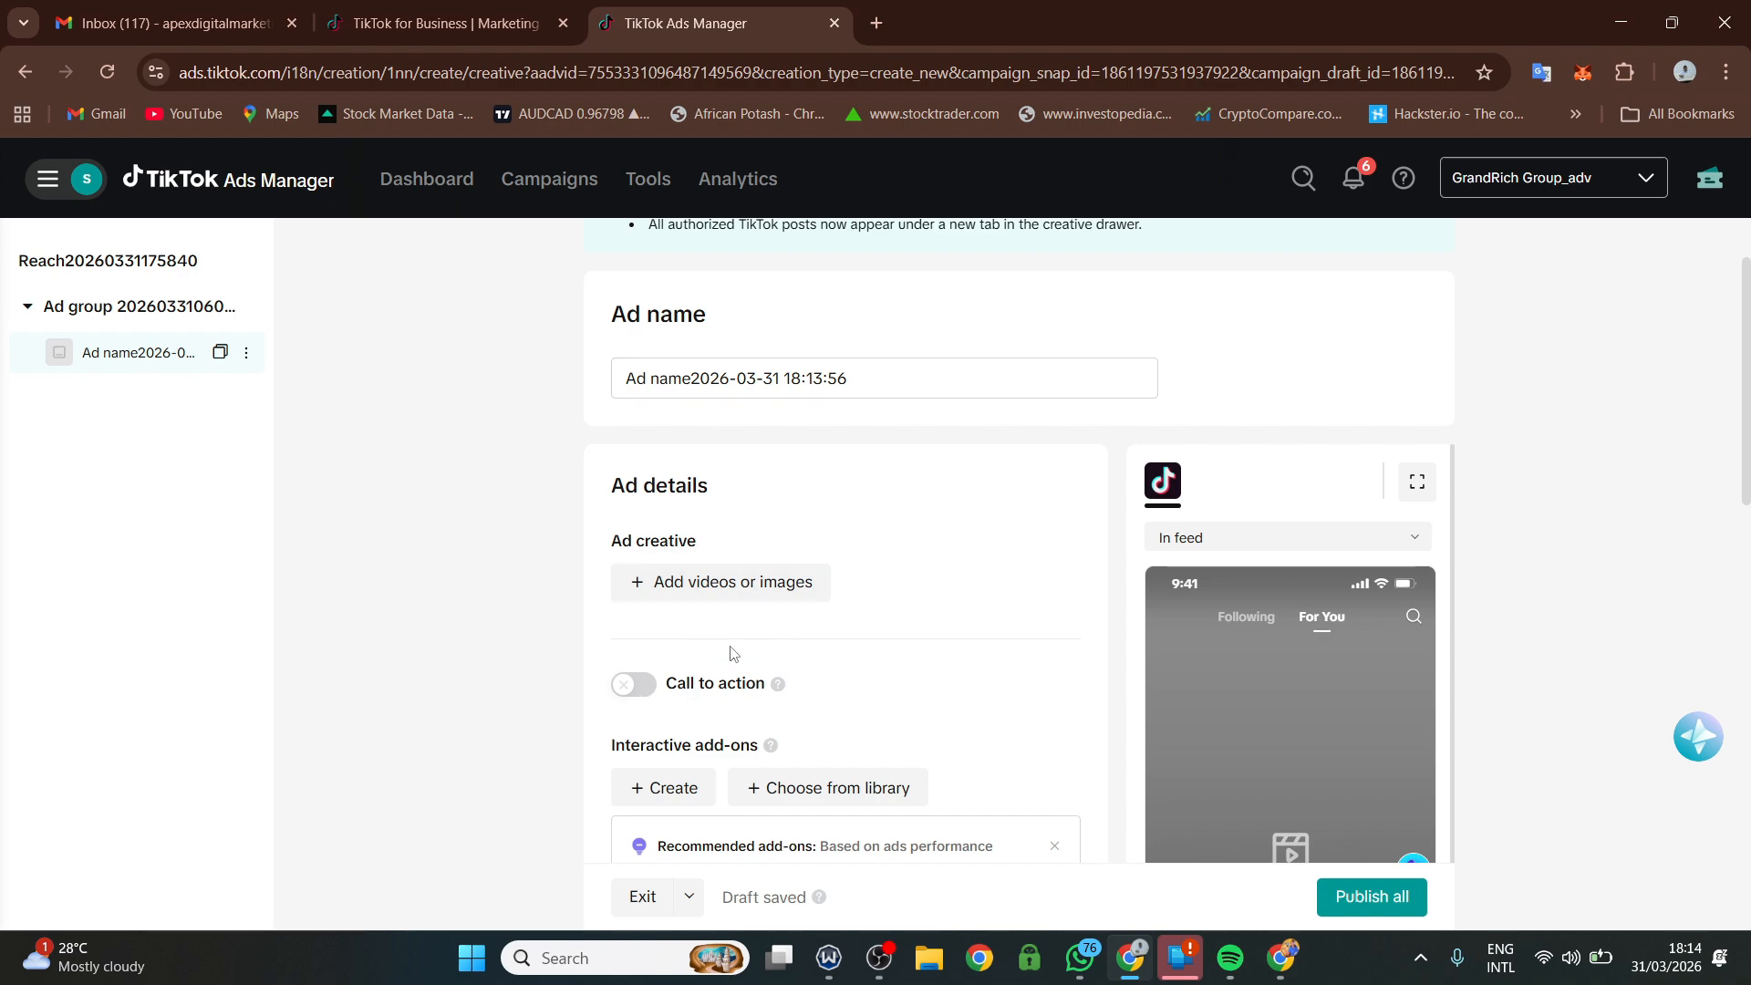
scroll(798, 649, down, 3)
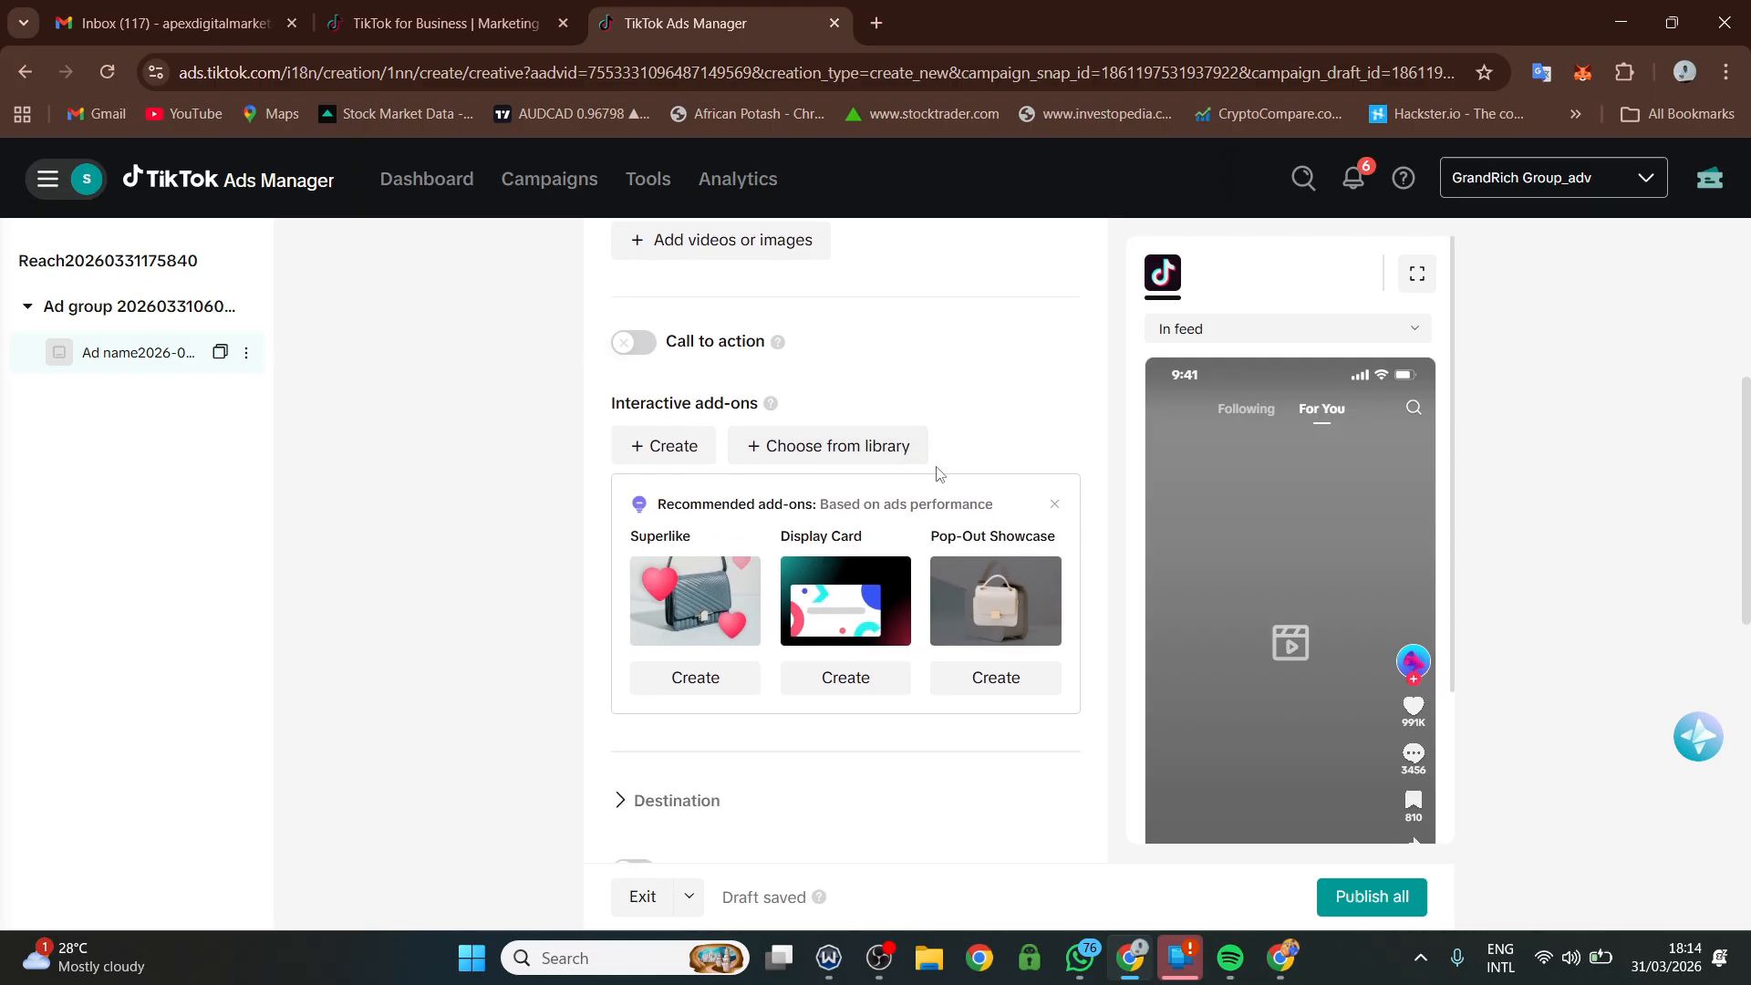
scroll(932, 465, up, 5)
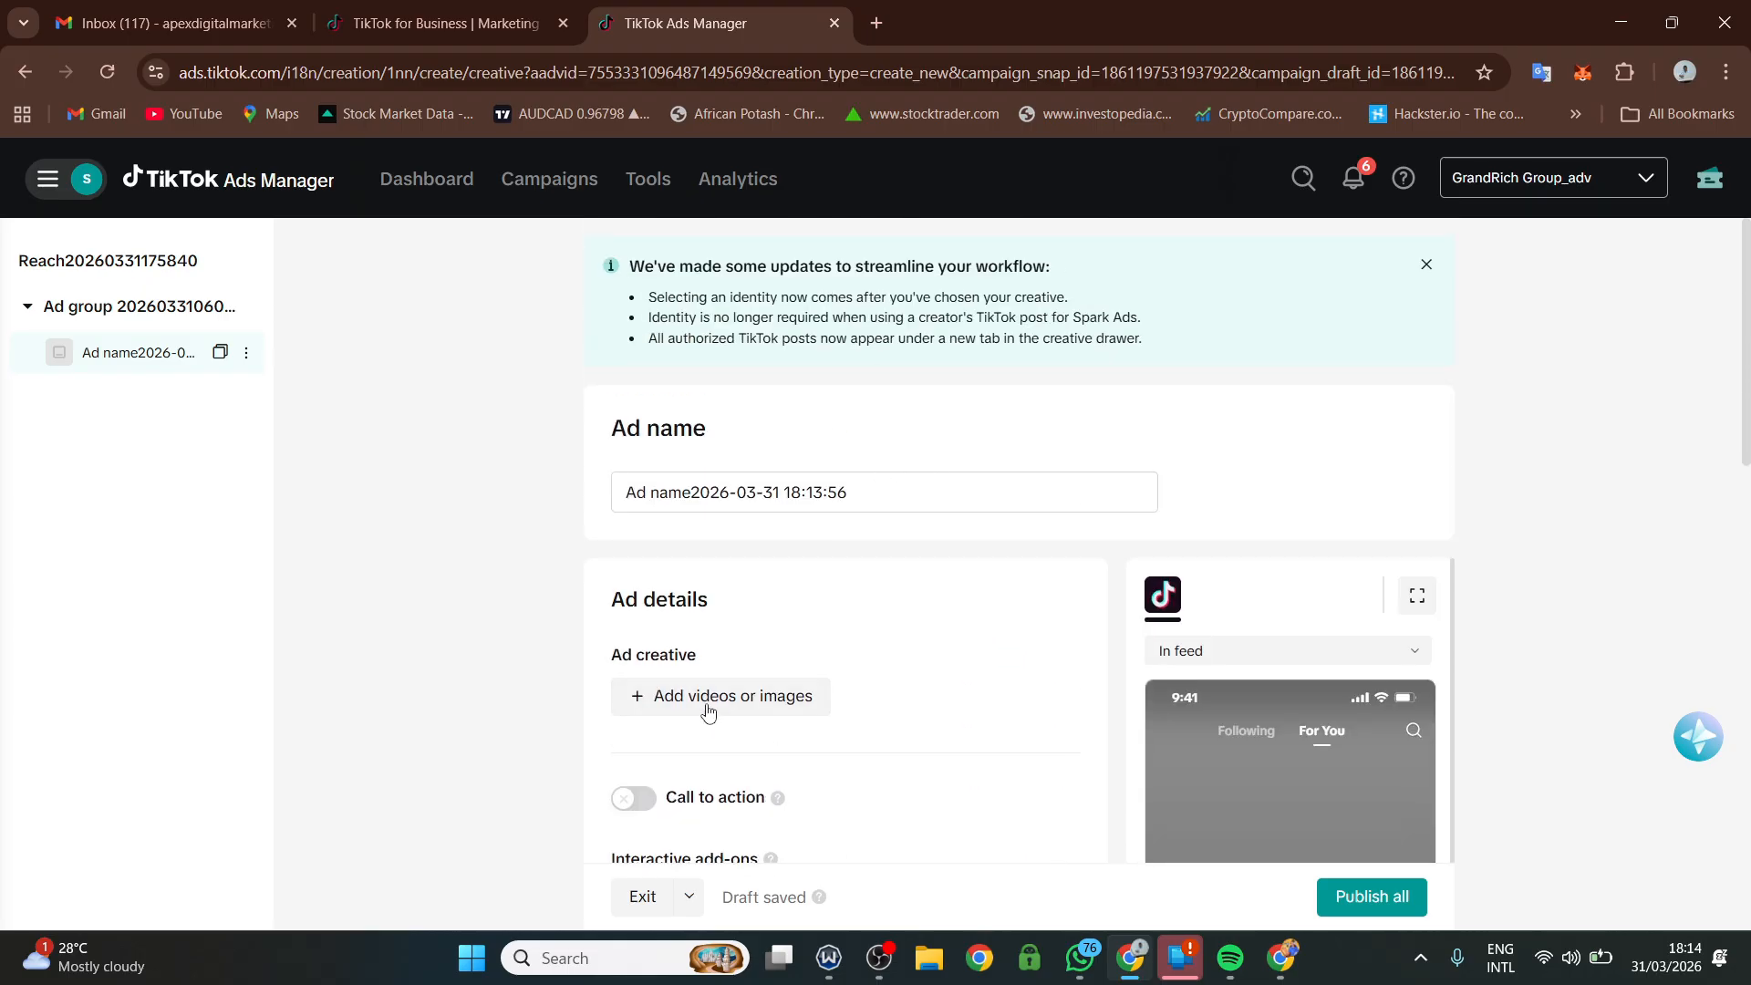
click(707, 712)
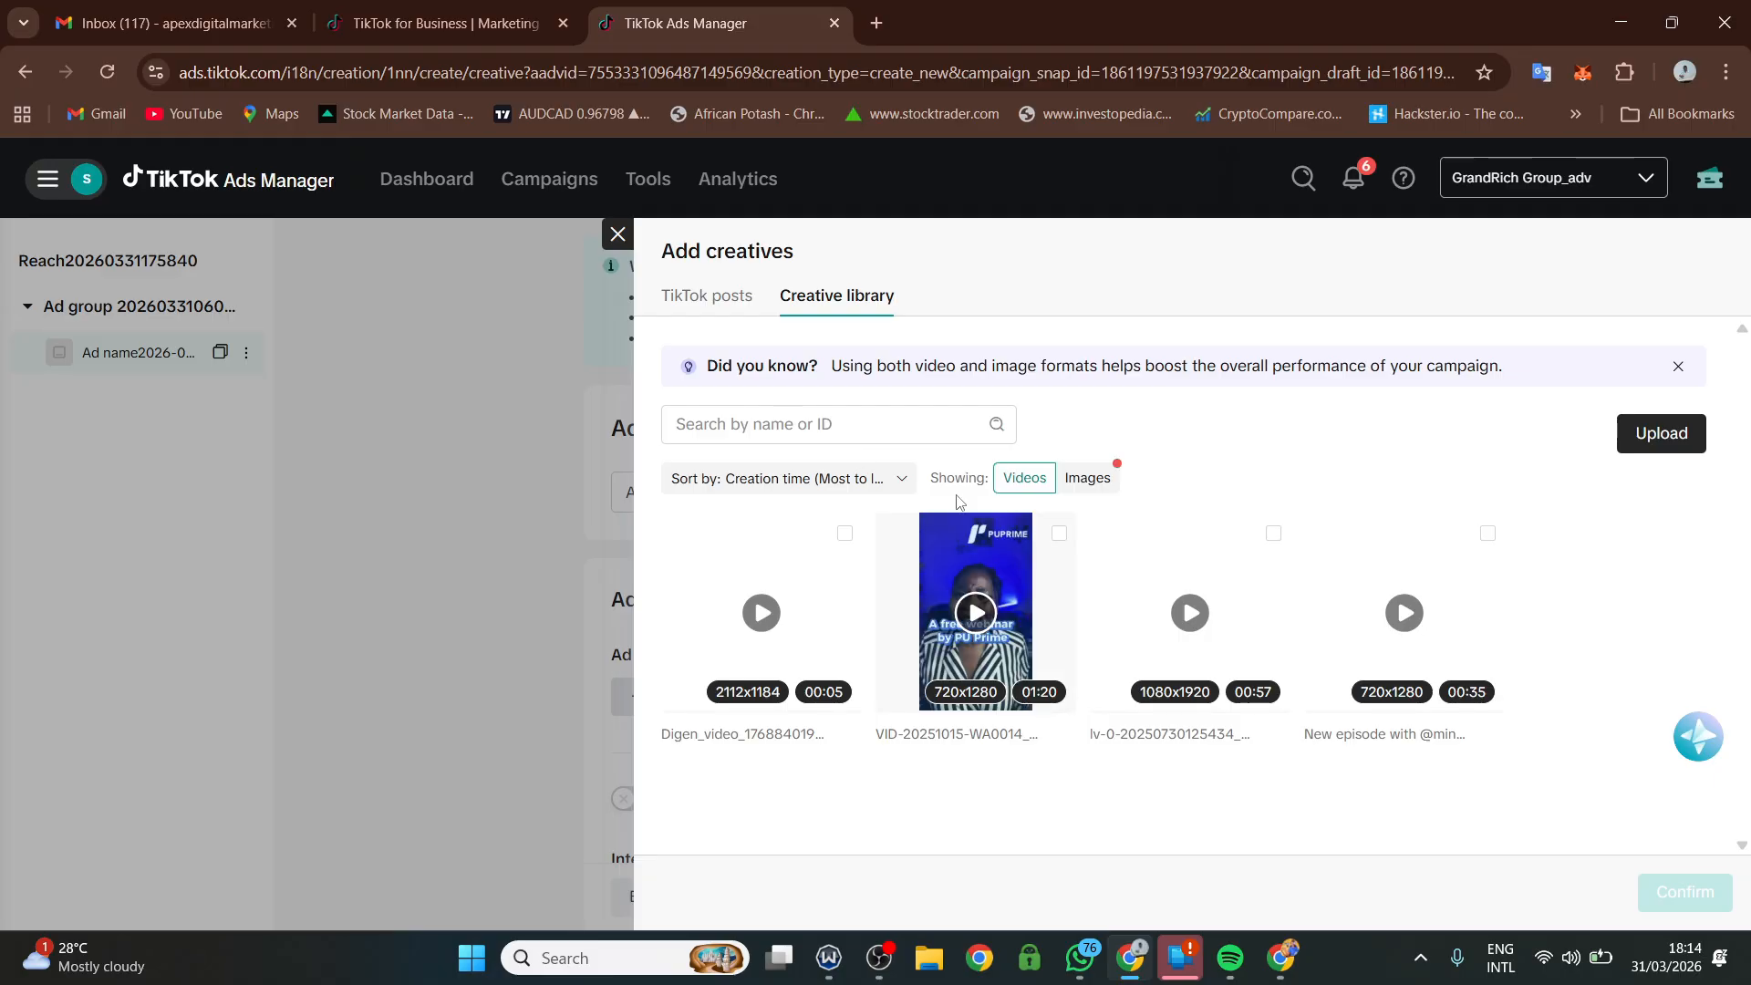
click(1059, 536)
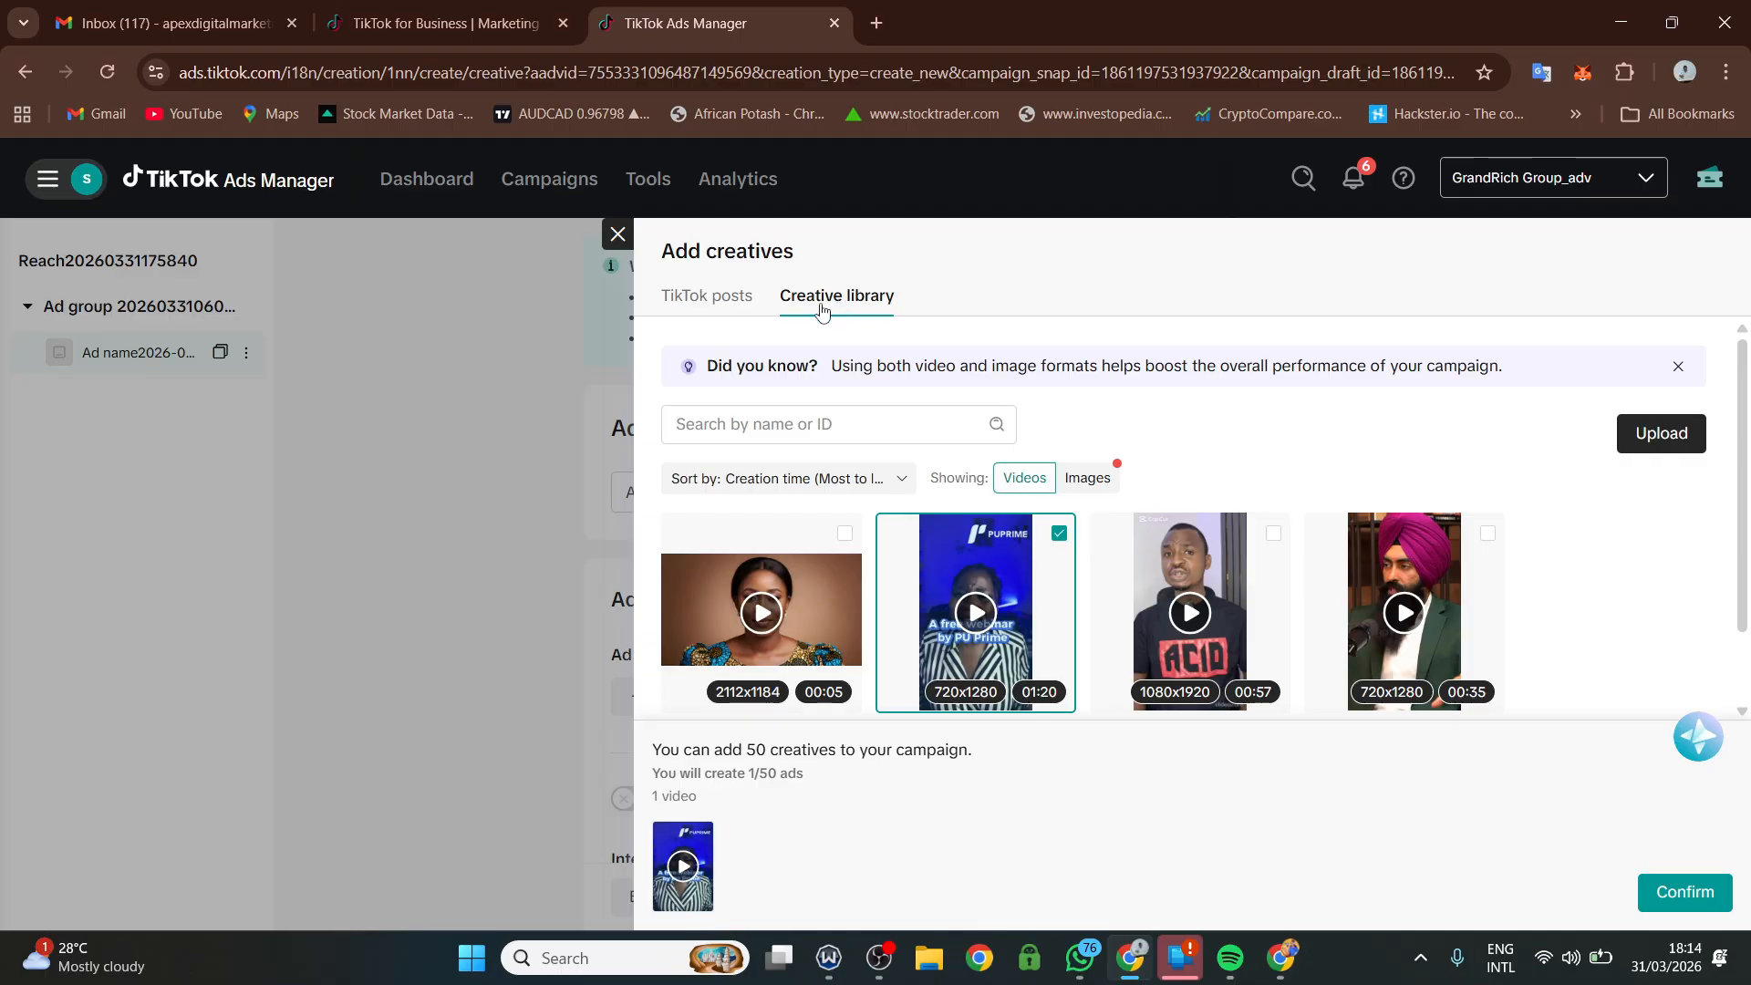
- Look at the available TikTok posts and account filter, and add the selected creative library video to the ad
click(698, 298)
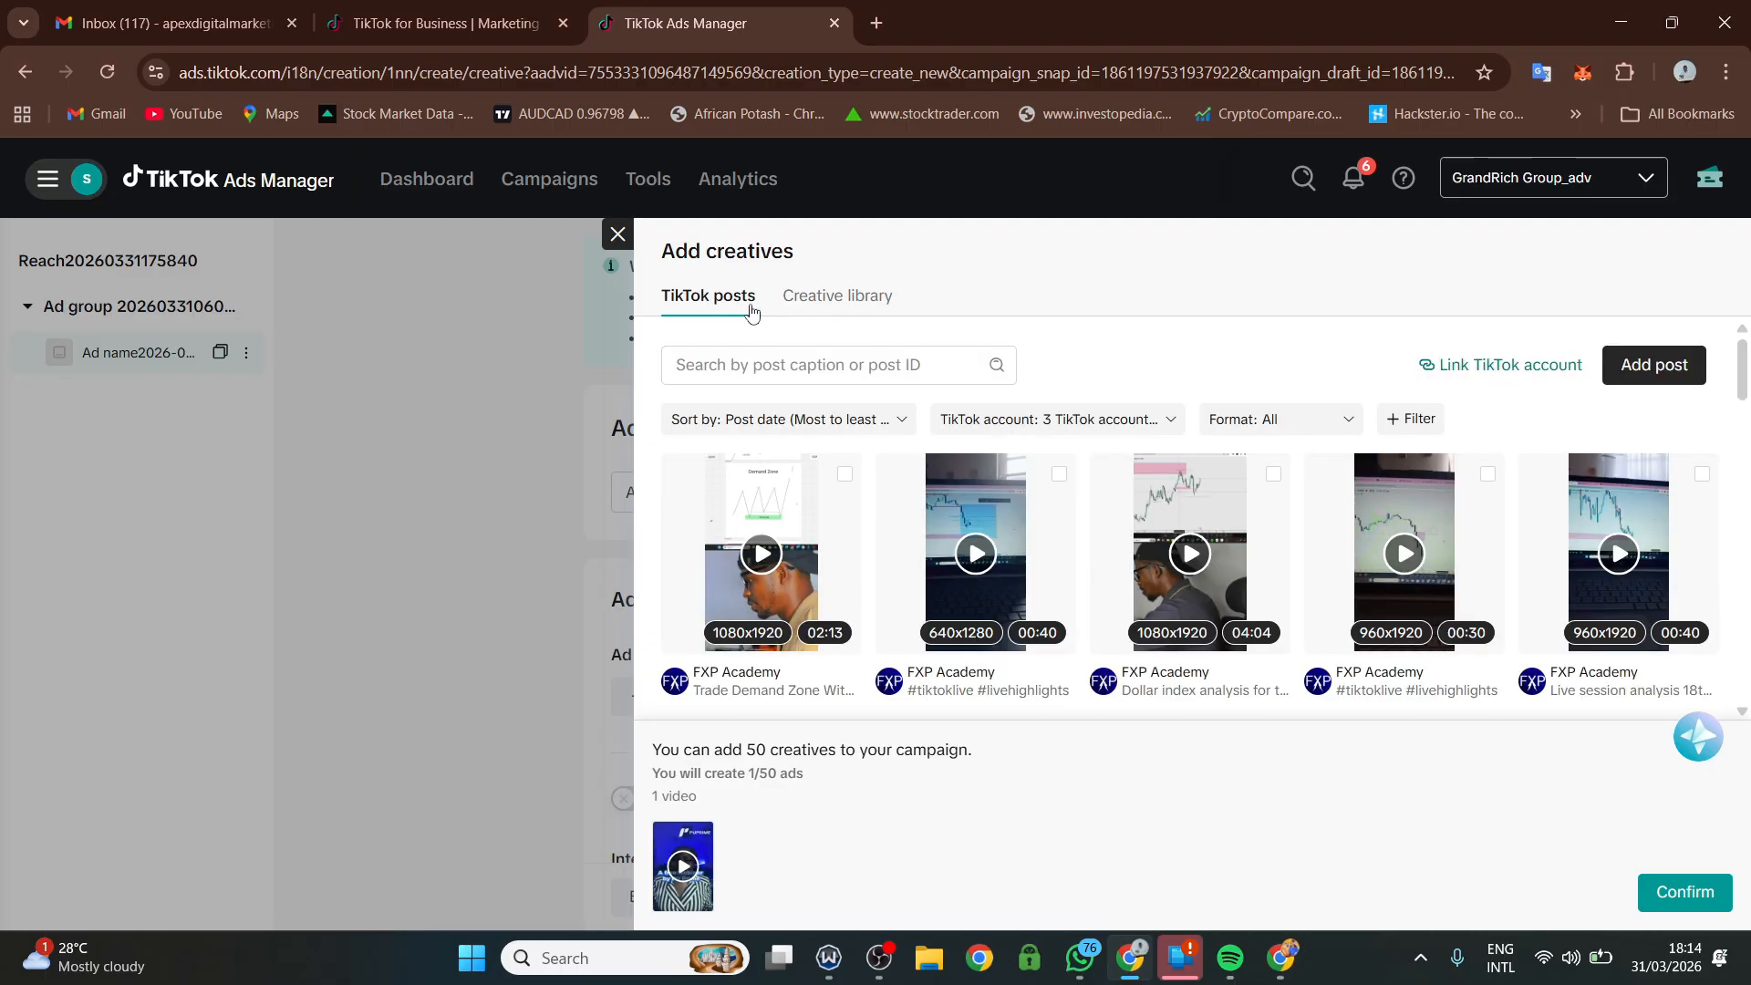
click(816, 299)
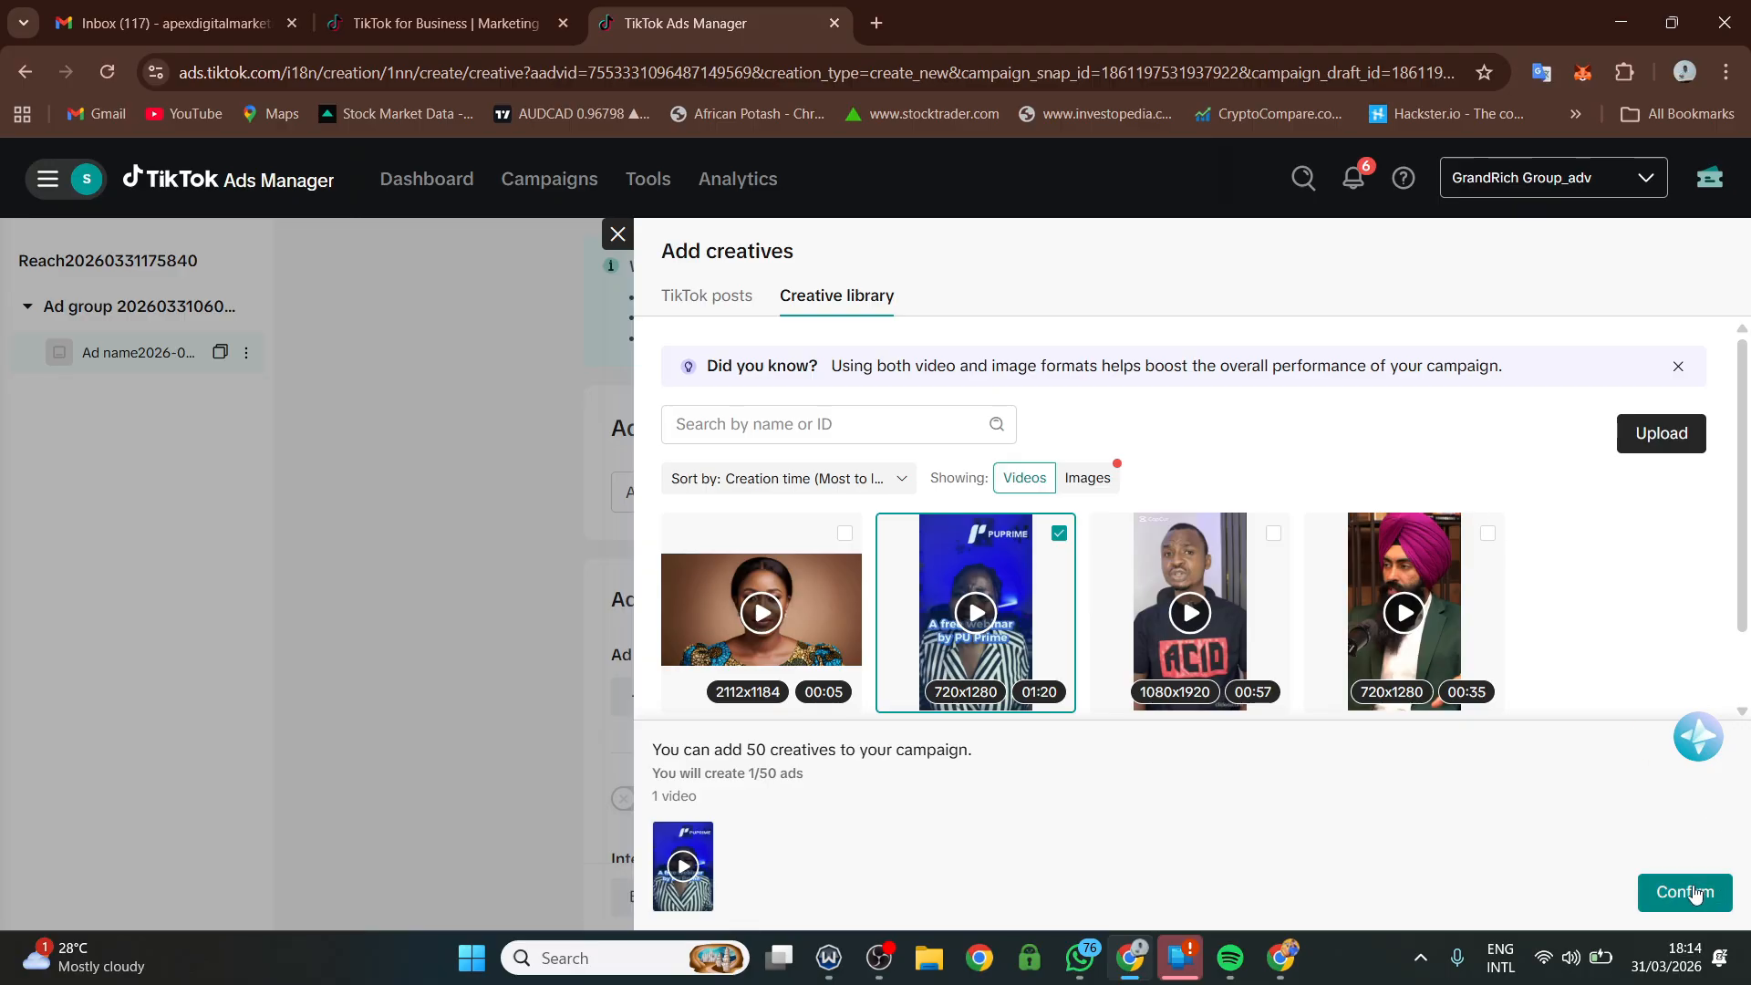
click(712, 301)
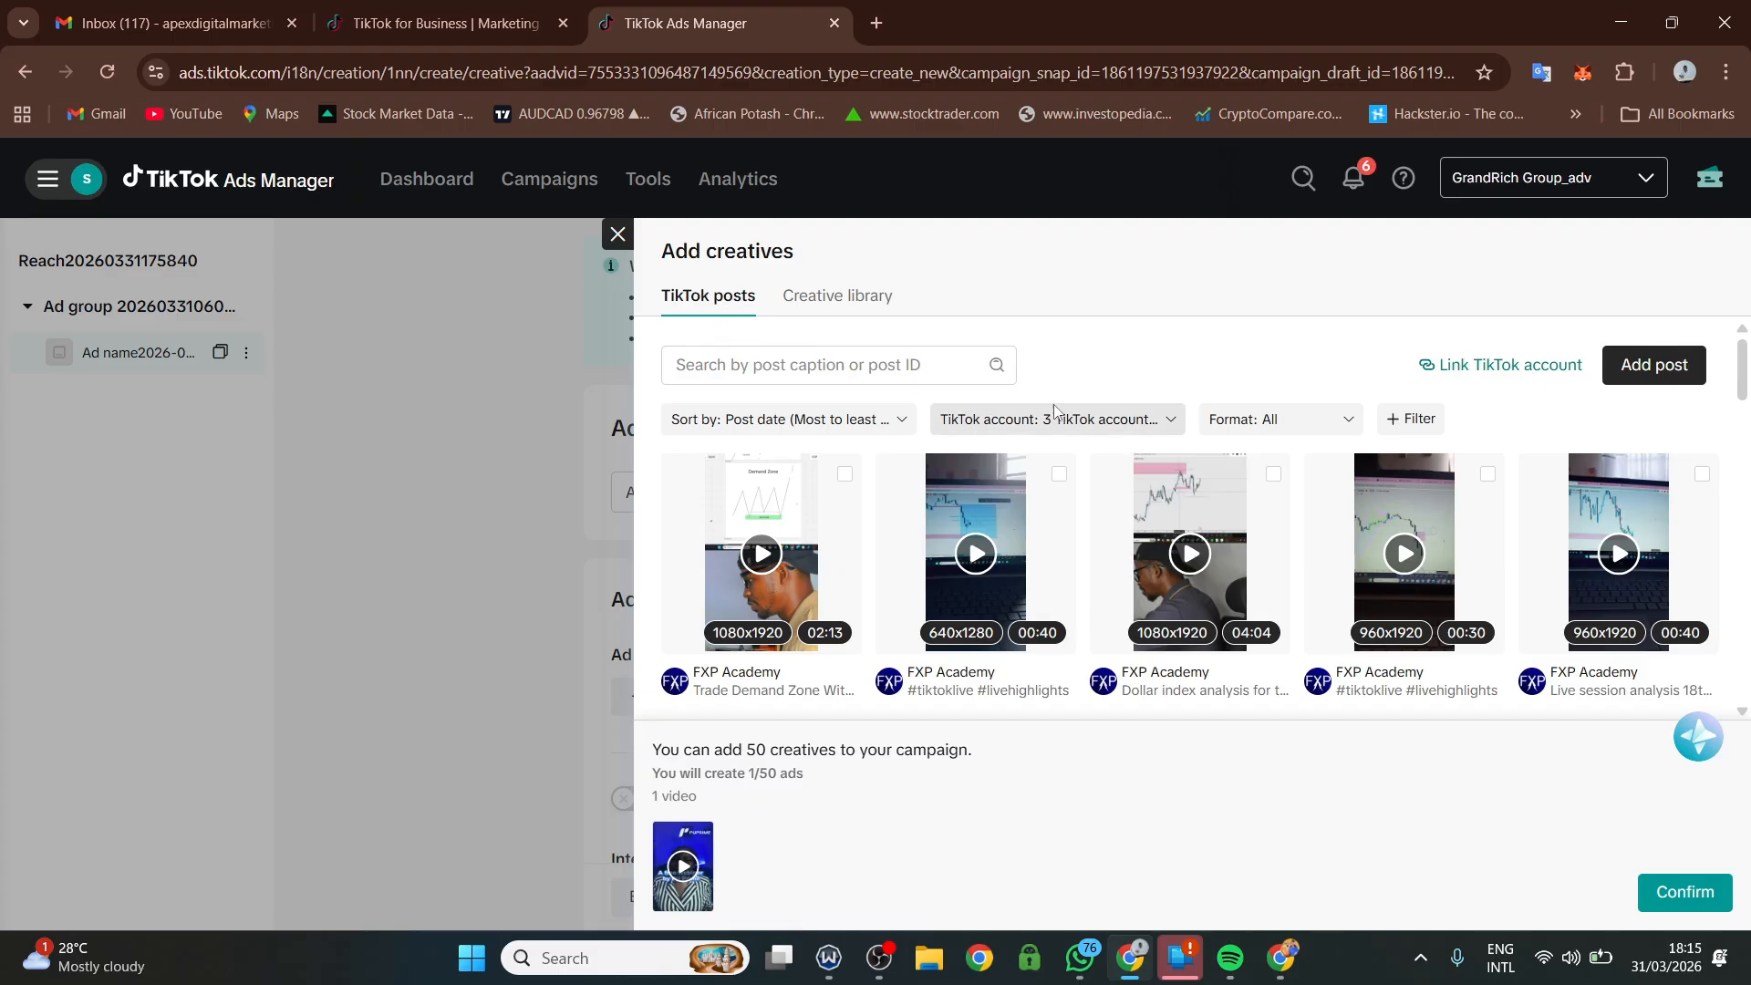
click(1148, 419)
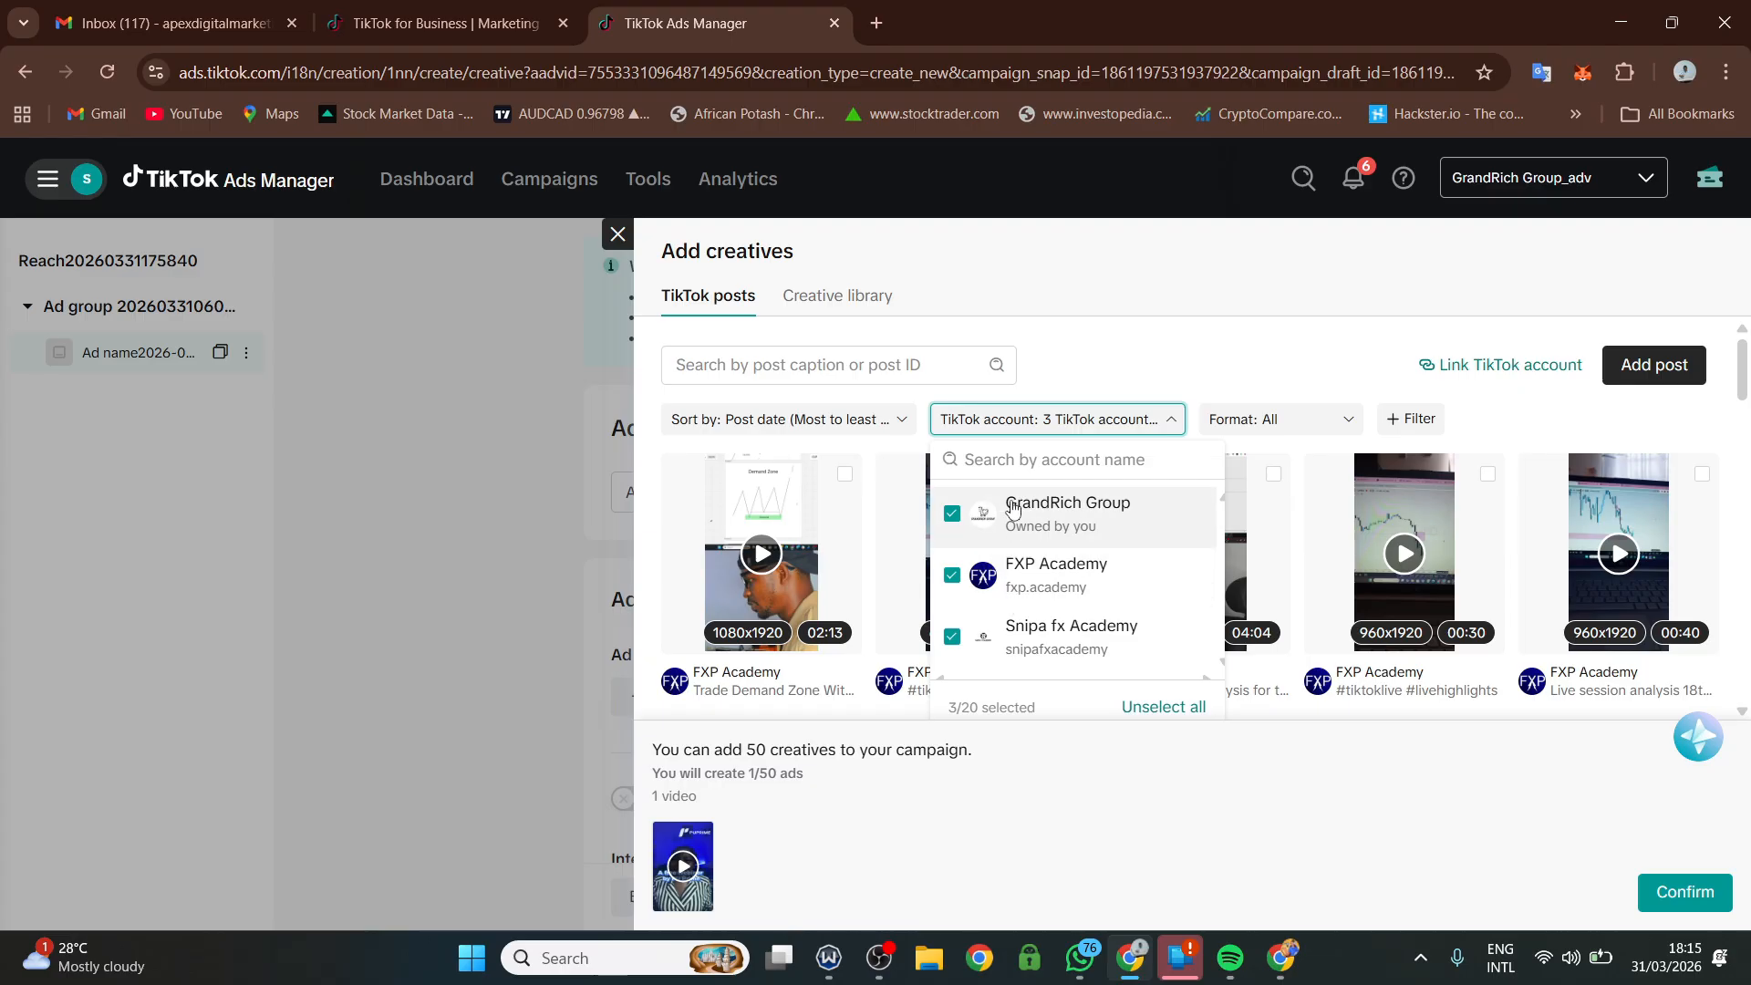
click(825, 294)
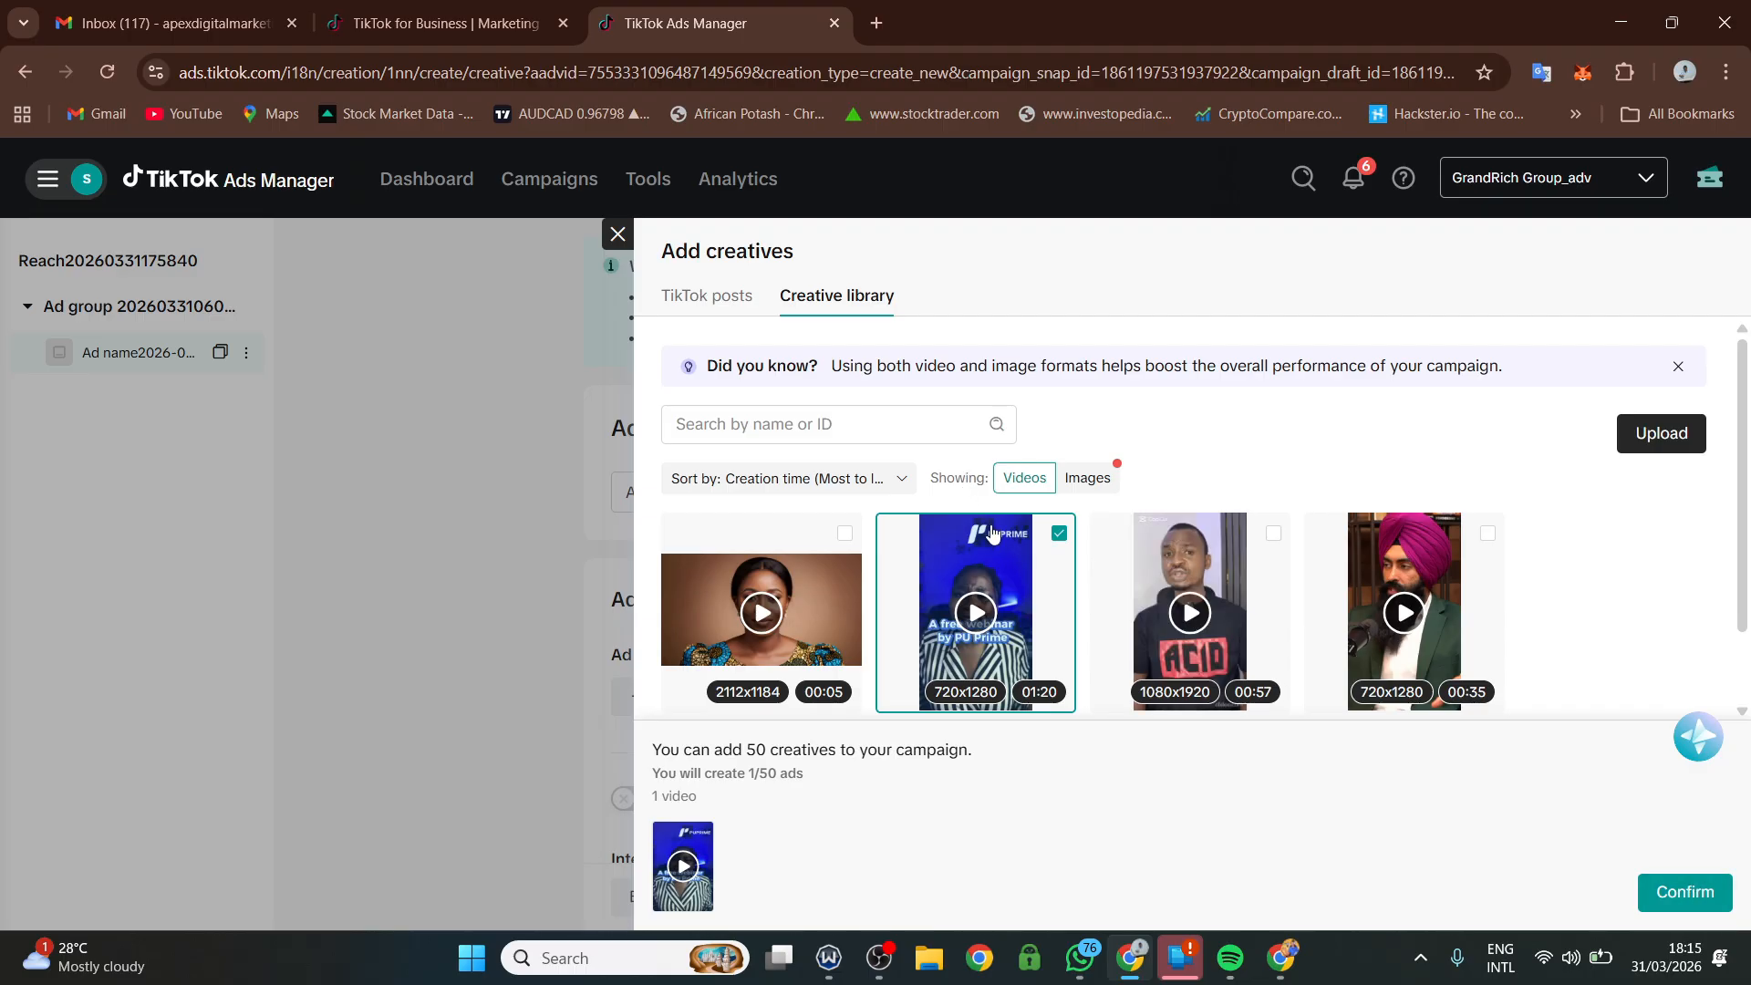
click(1684, 893)
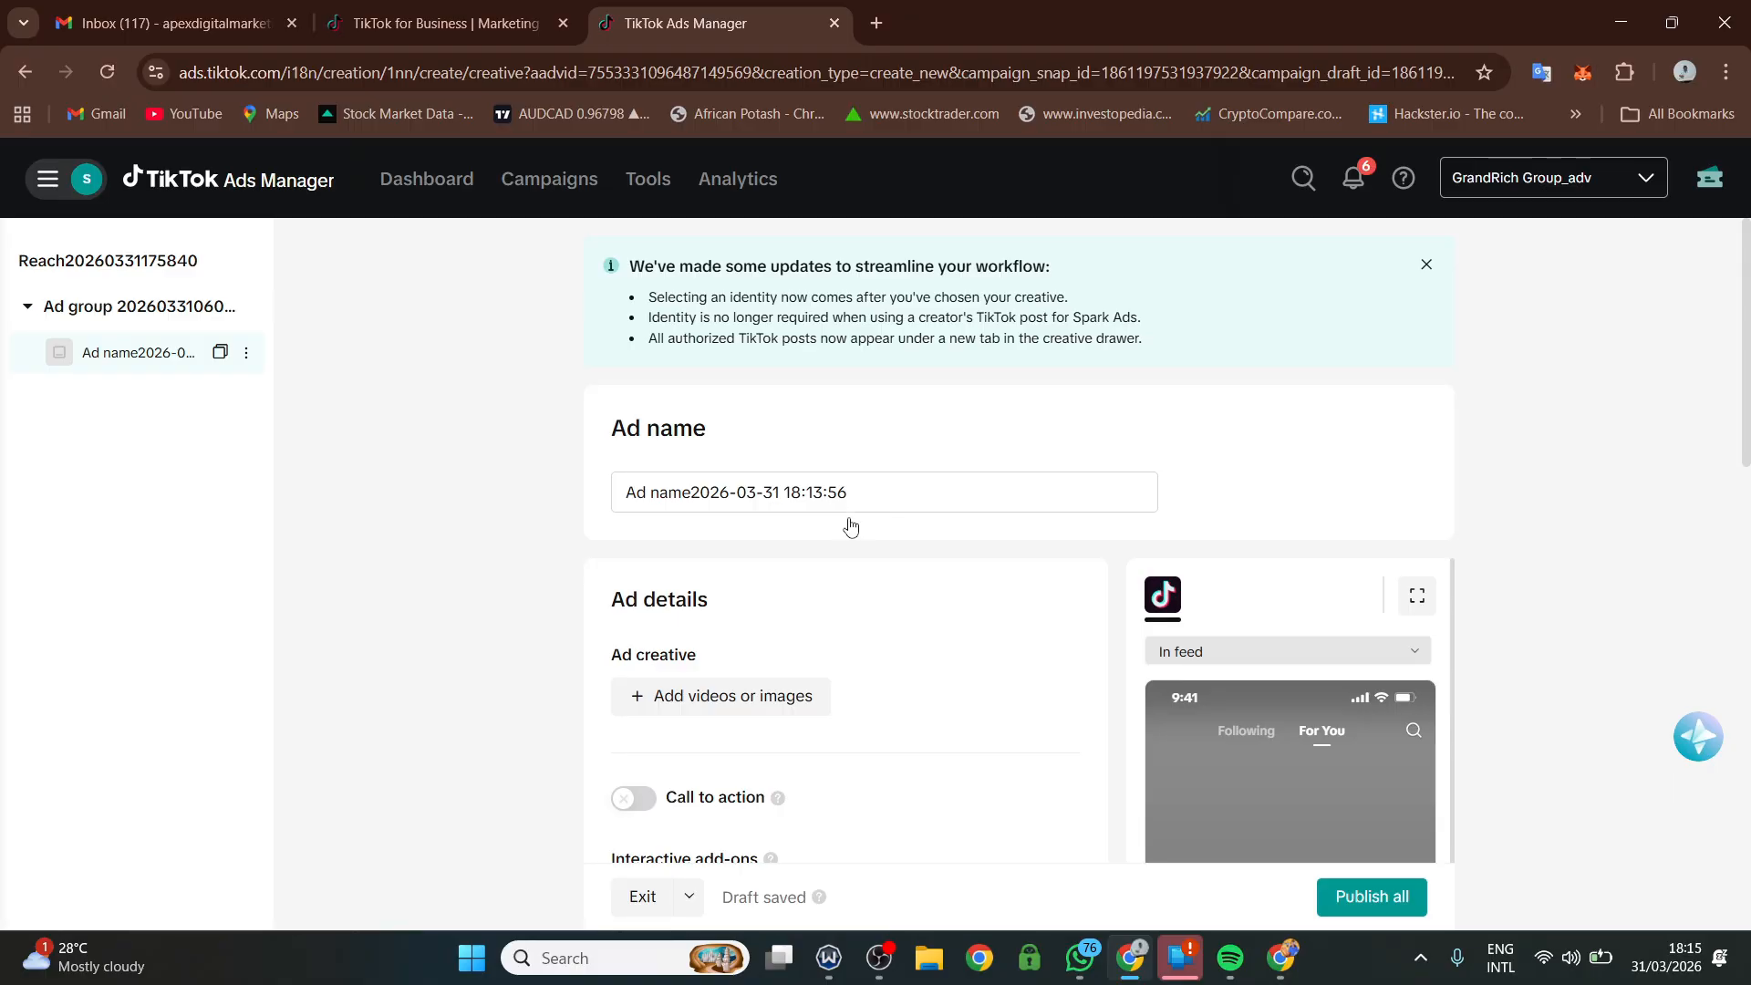
- Examine the ad's video preview, creative file and identity settings
scroll(1361, 603, down, 4)
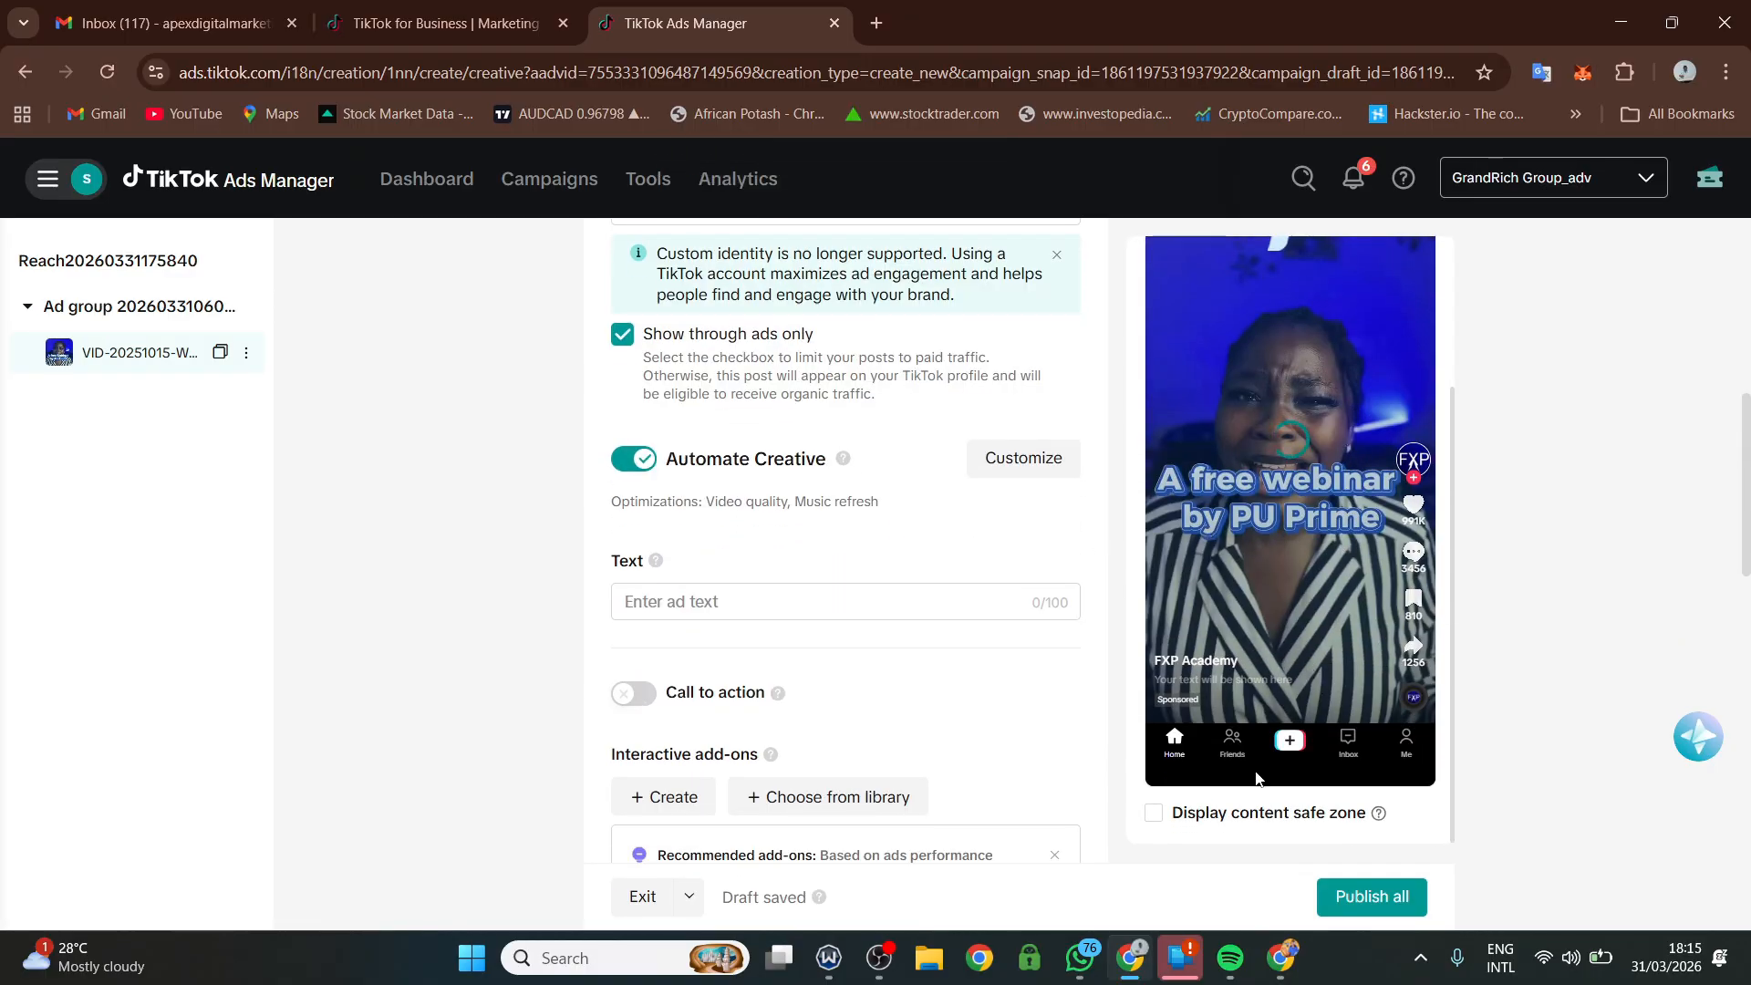
mouse_move(1229, 627)
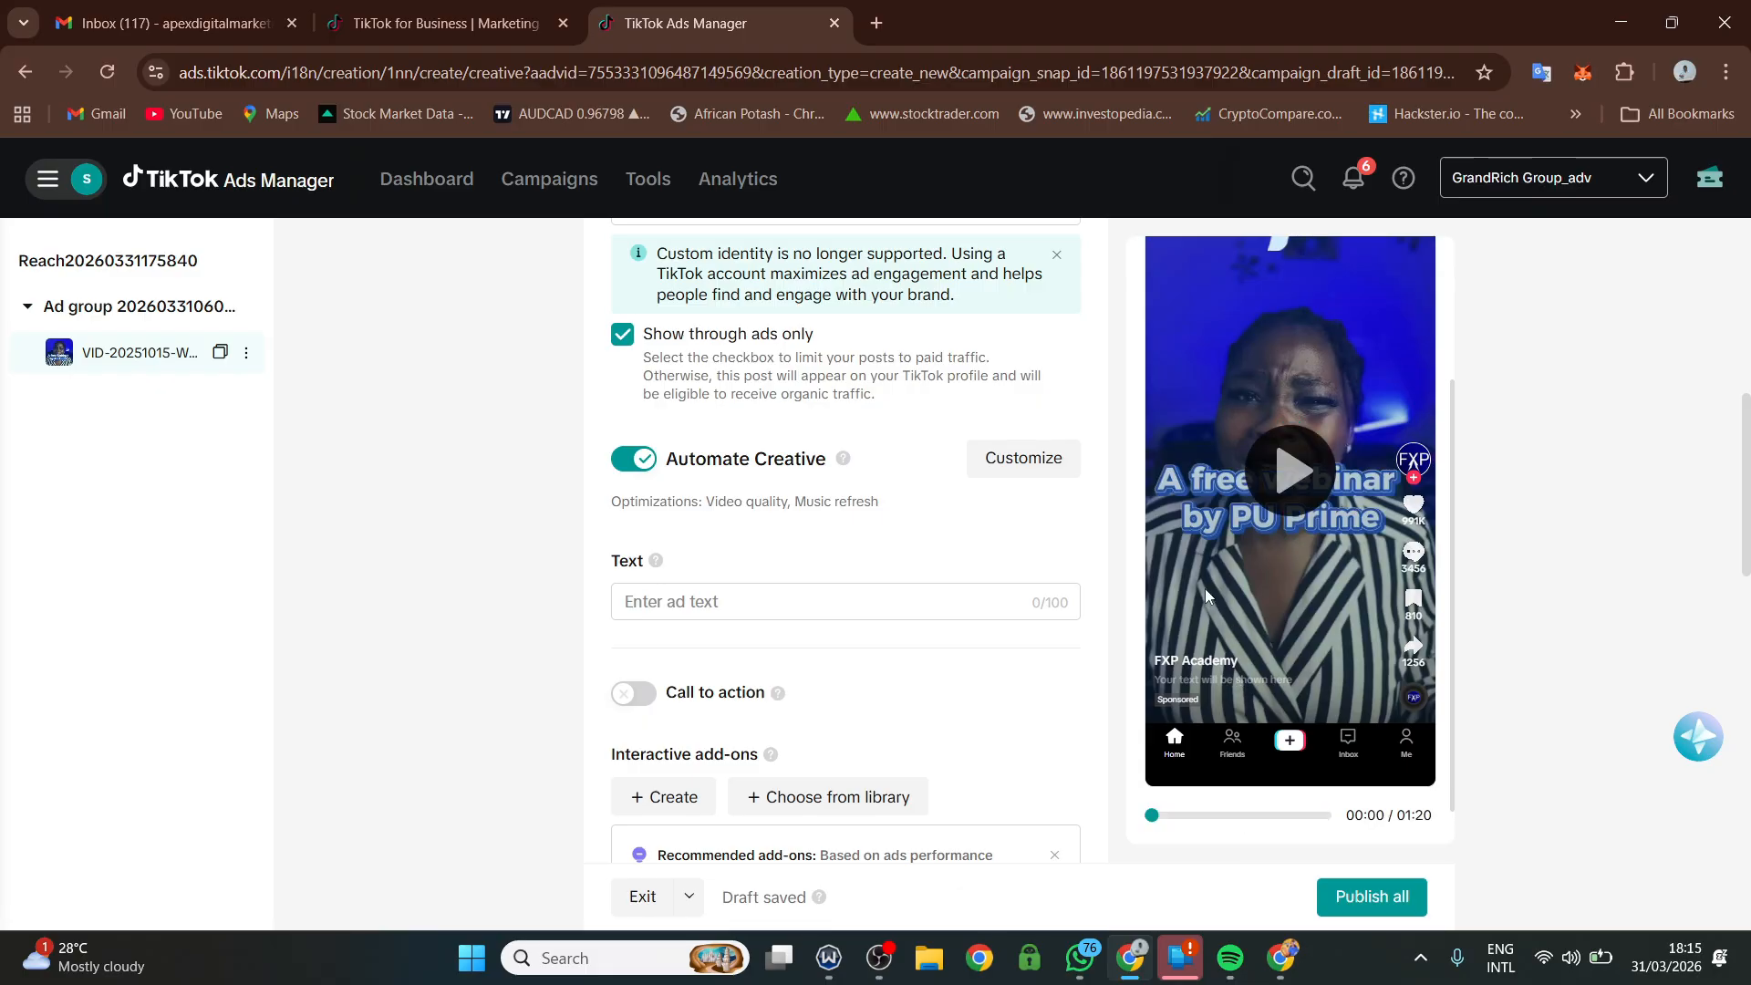
scroll(1205, 588, up, 5)
scroll(823, 509, up, 1)
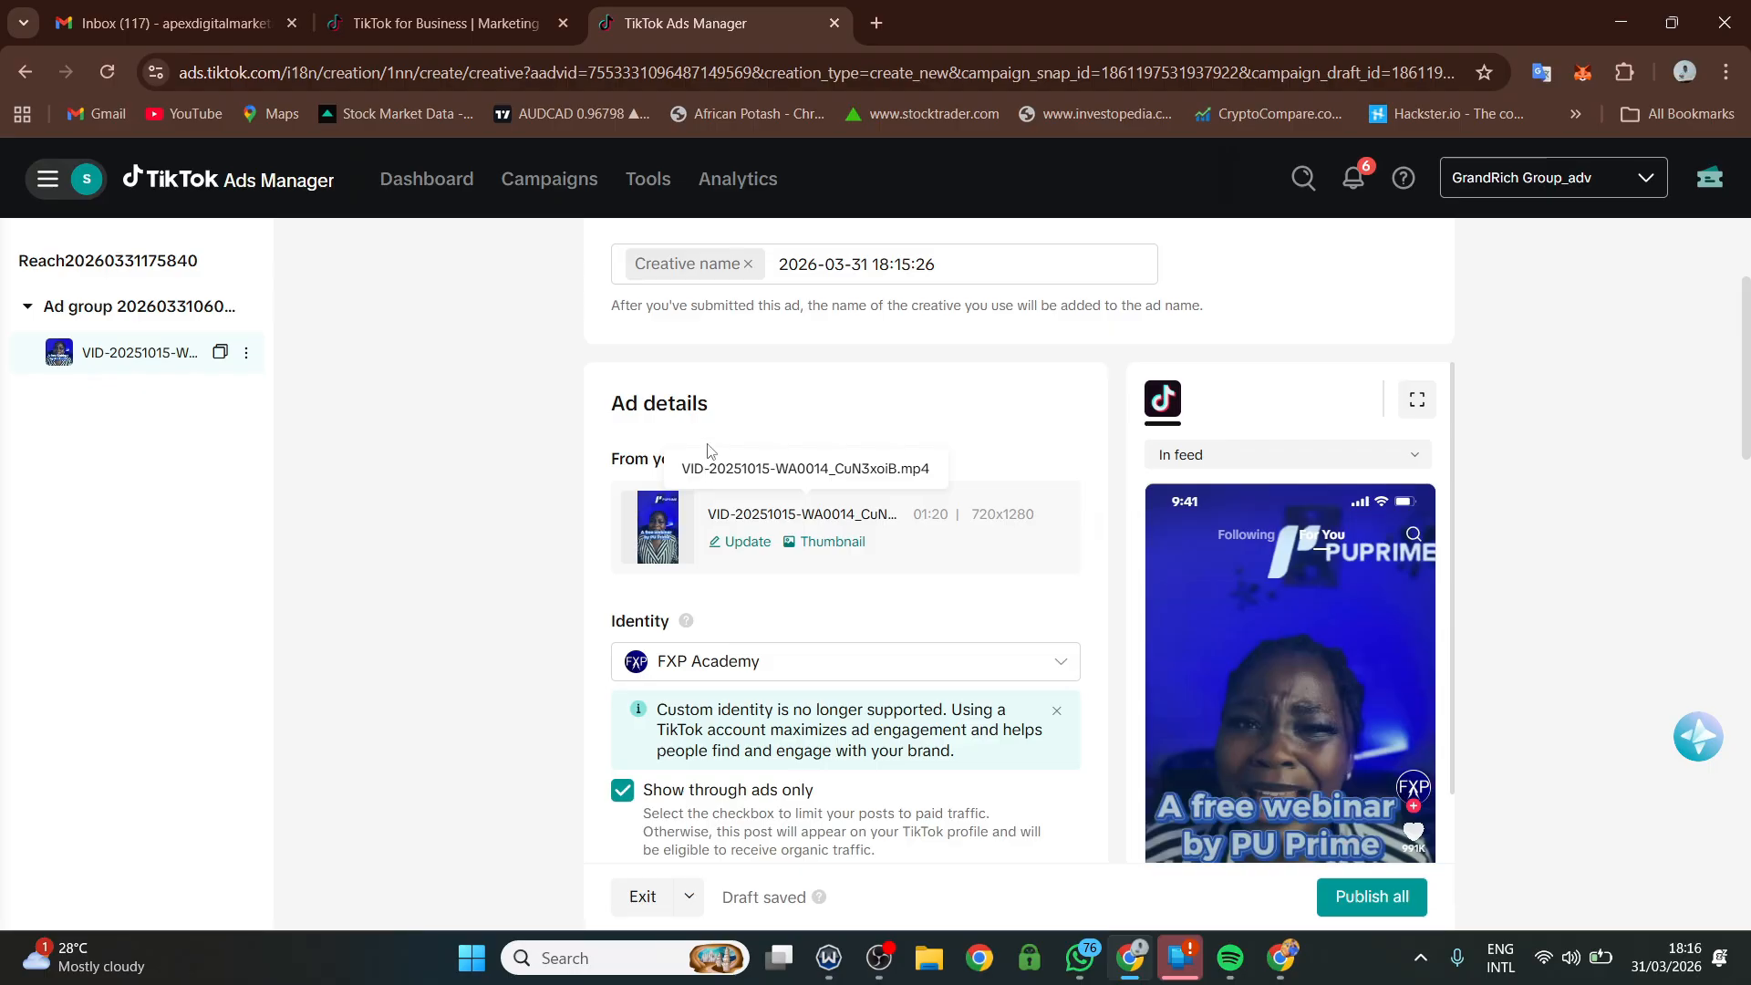
- Enable the ad's call to action as Standard with the text Learn more and check it in the preview
scroll(707, 467, down, 4)
scroll(711, 466, down, 4)
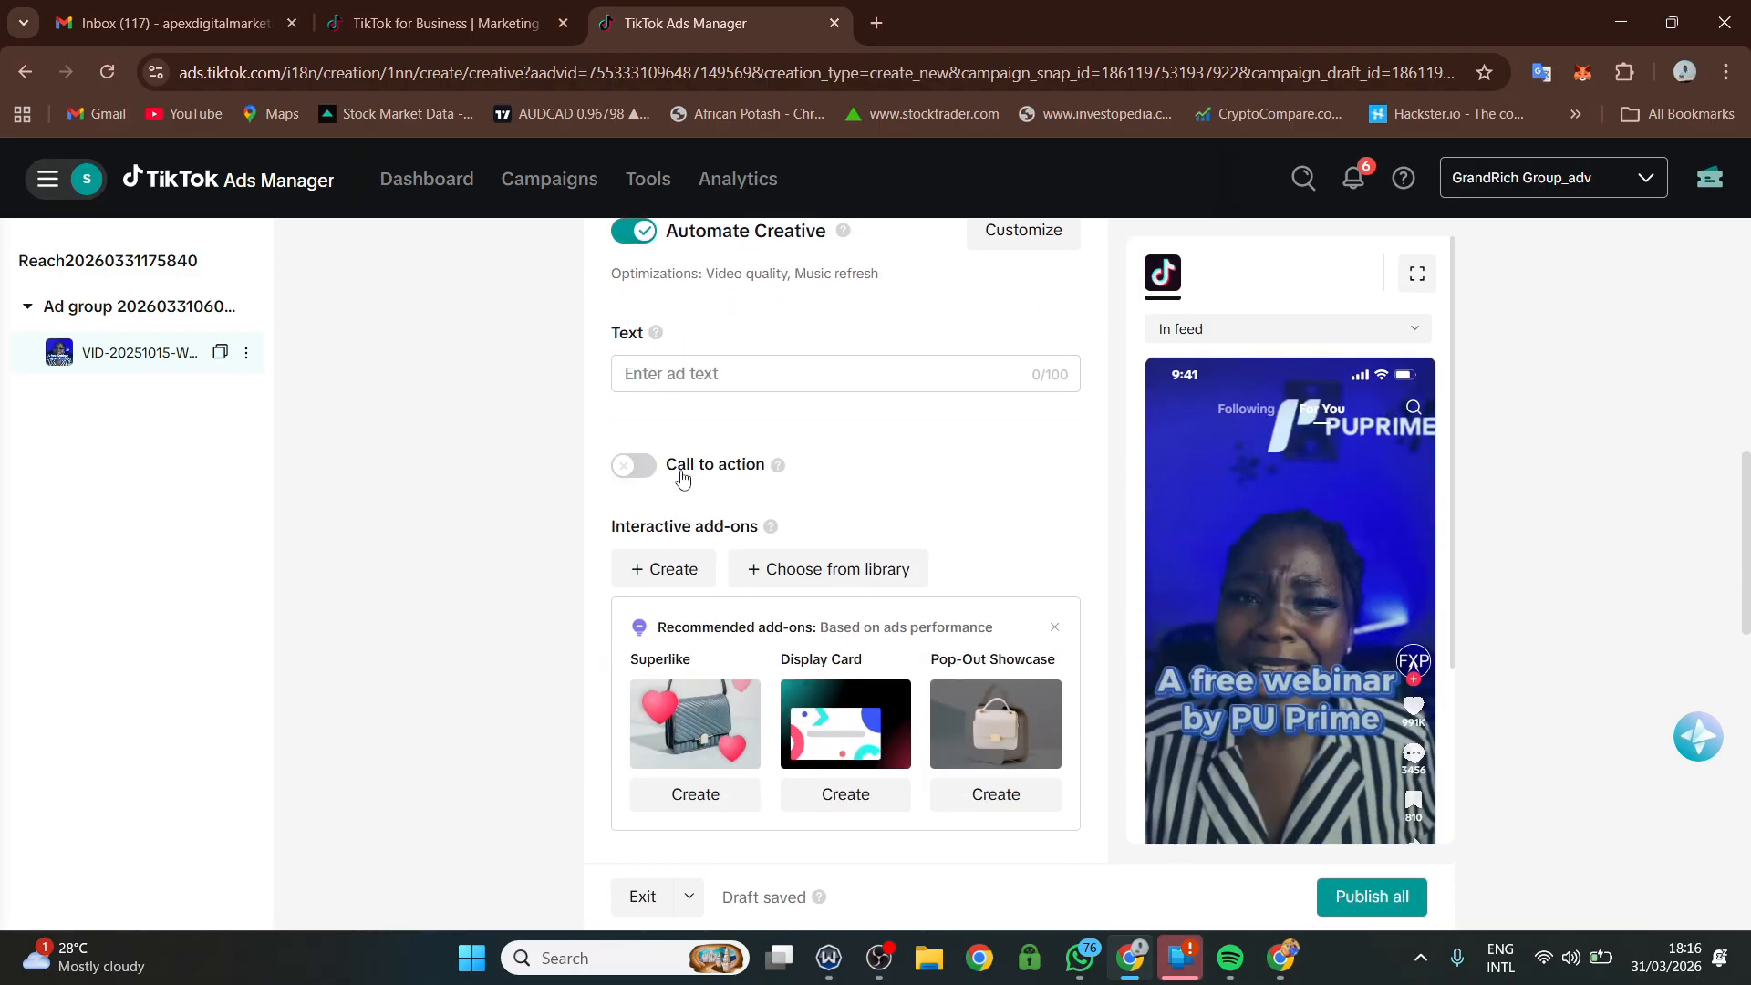
click(636, 471)
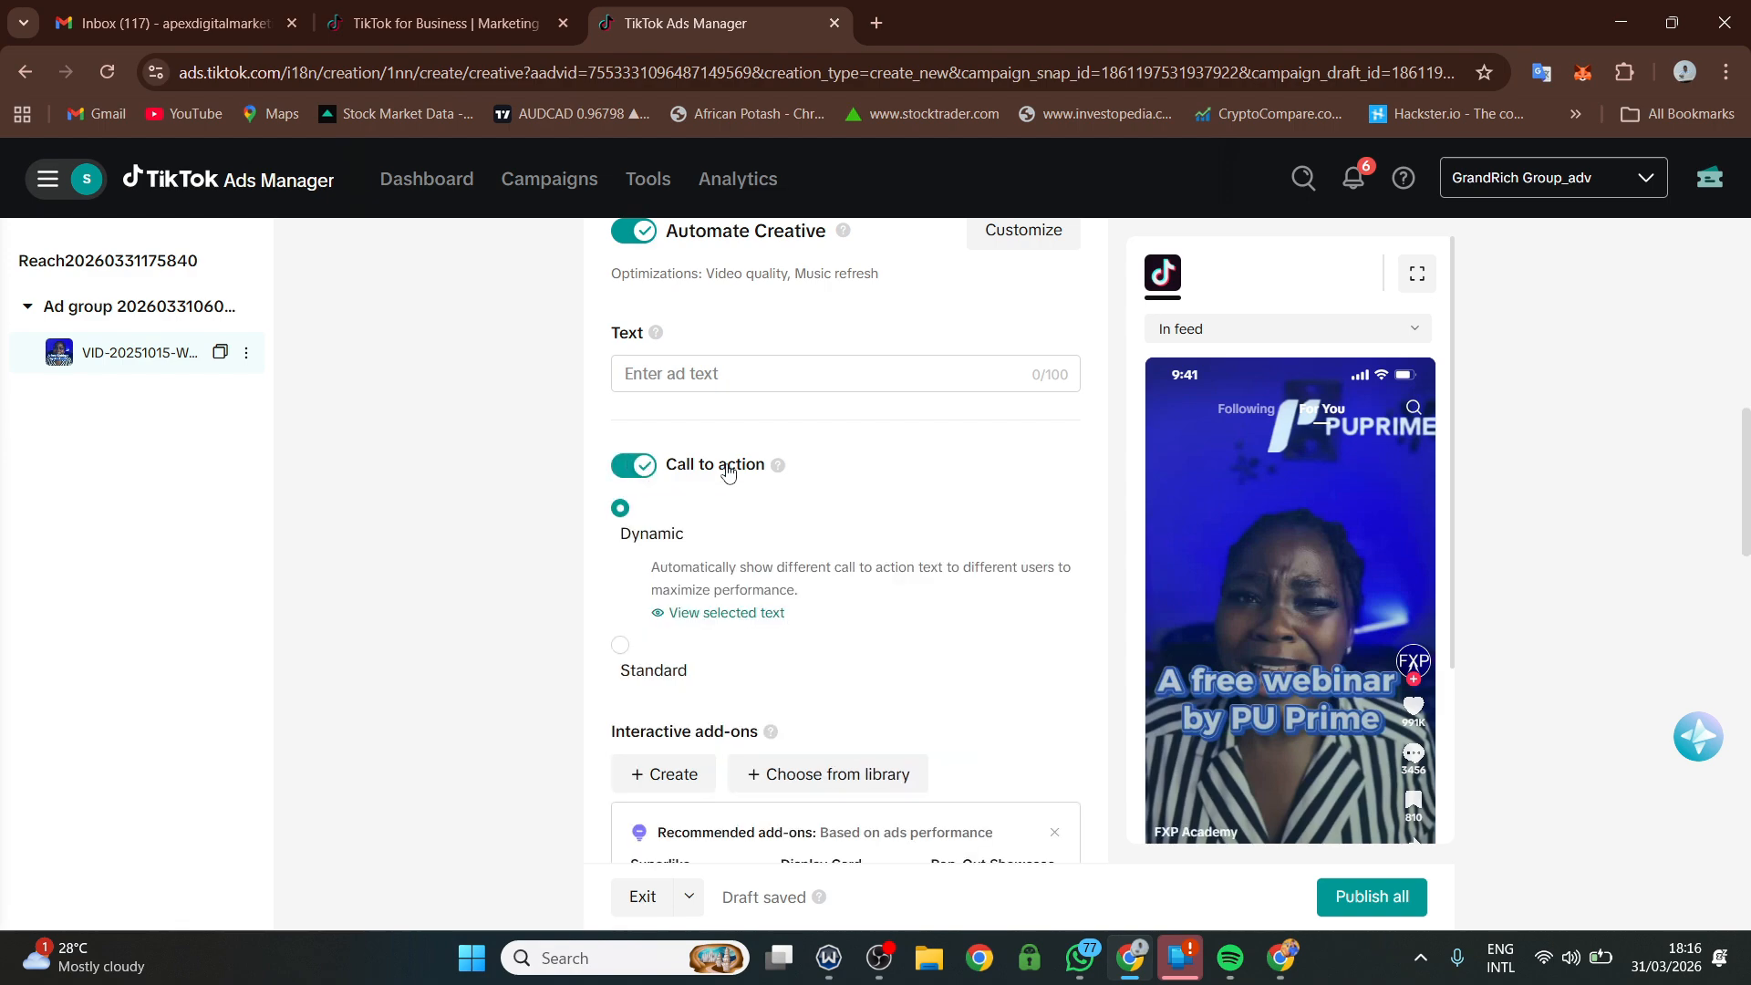
scroll(743, 481, down, 3)
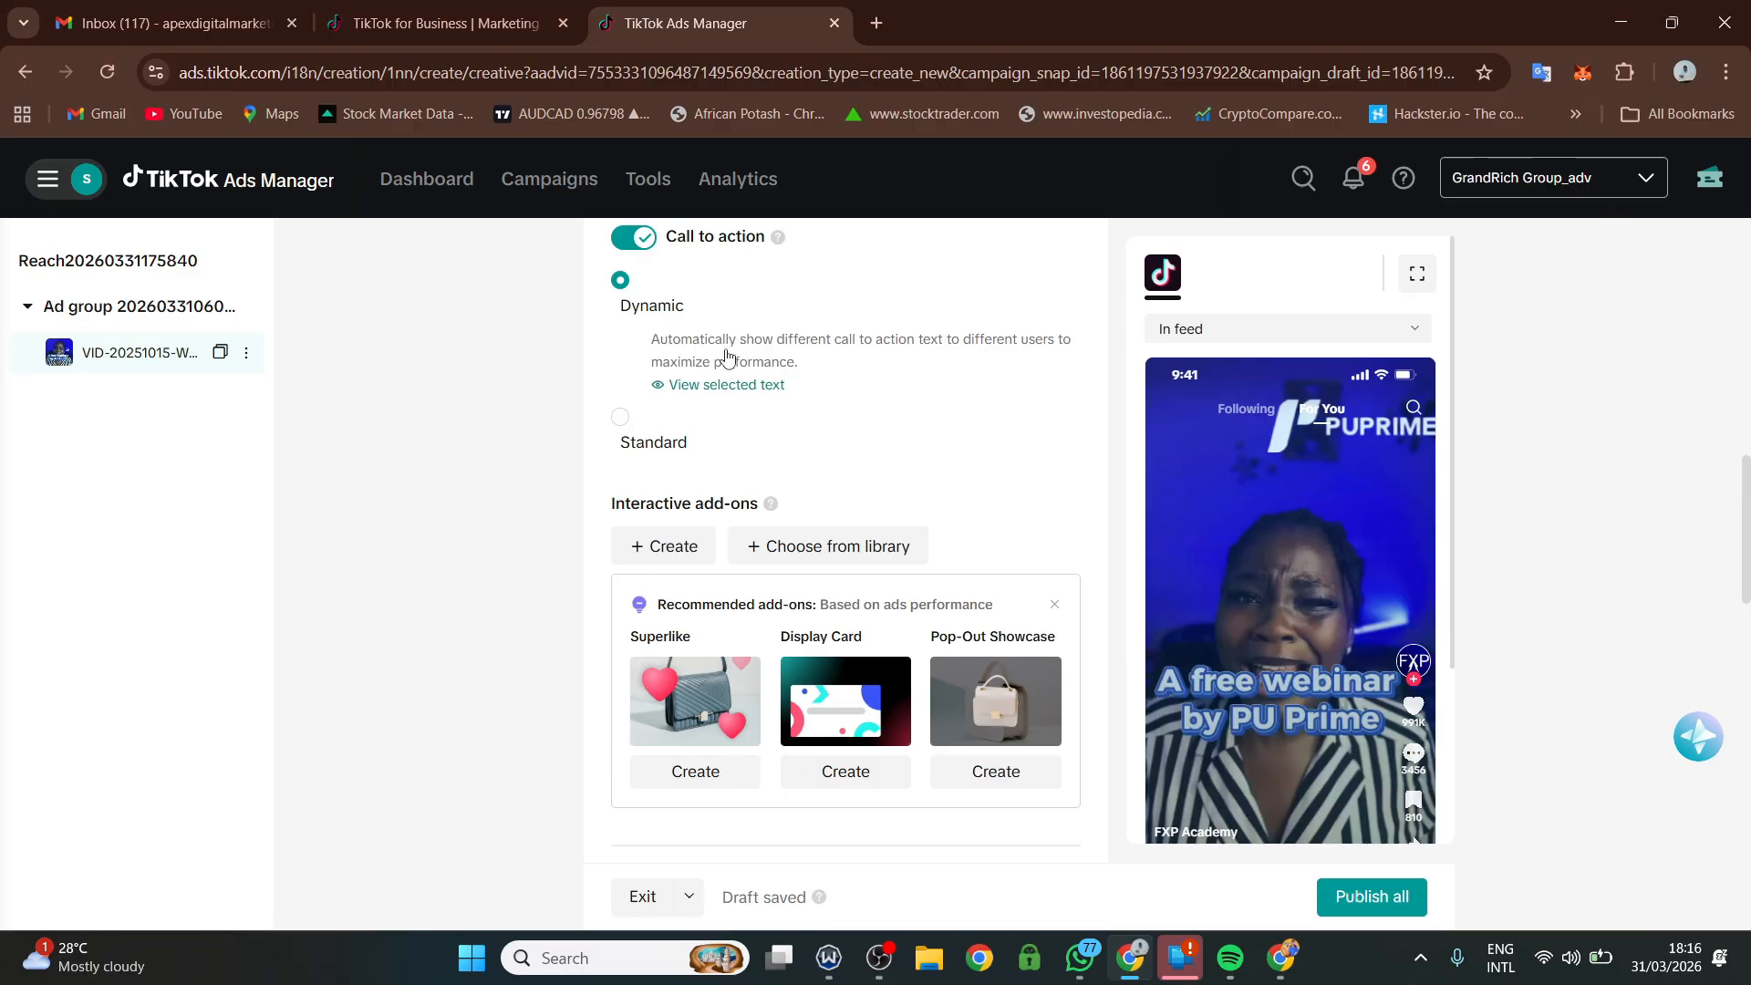
click(620, 417)
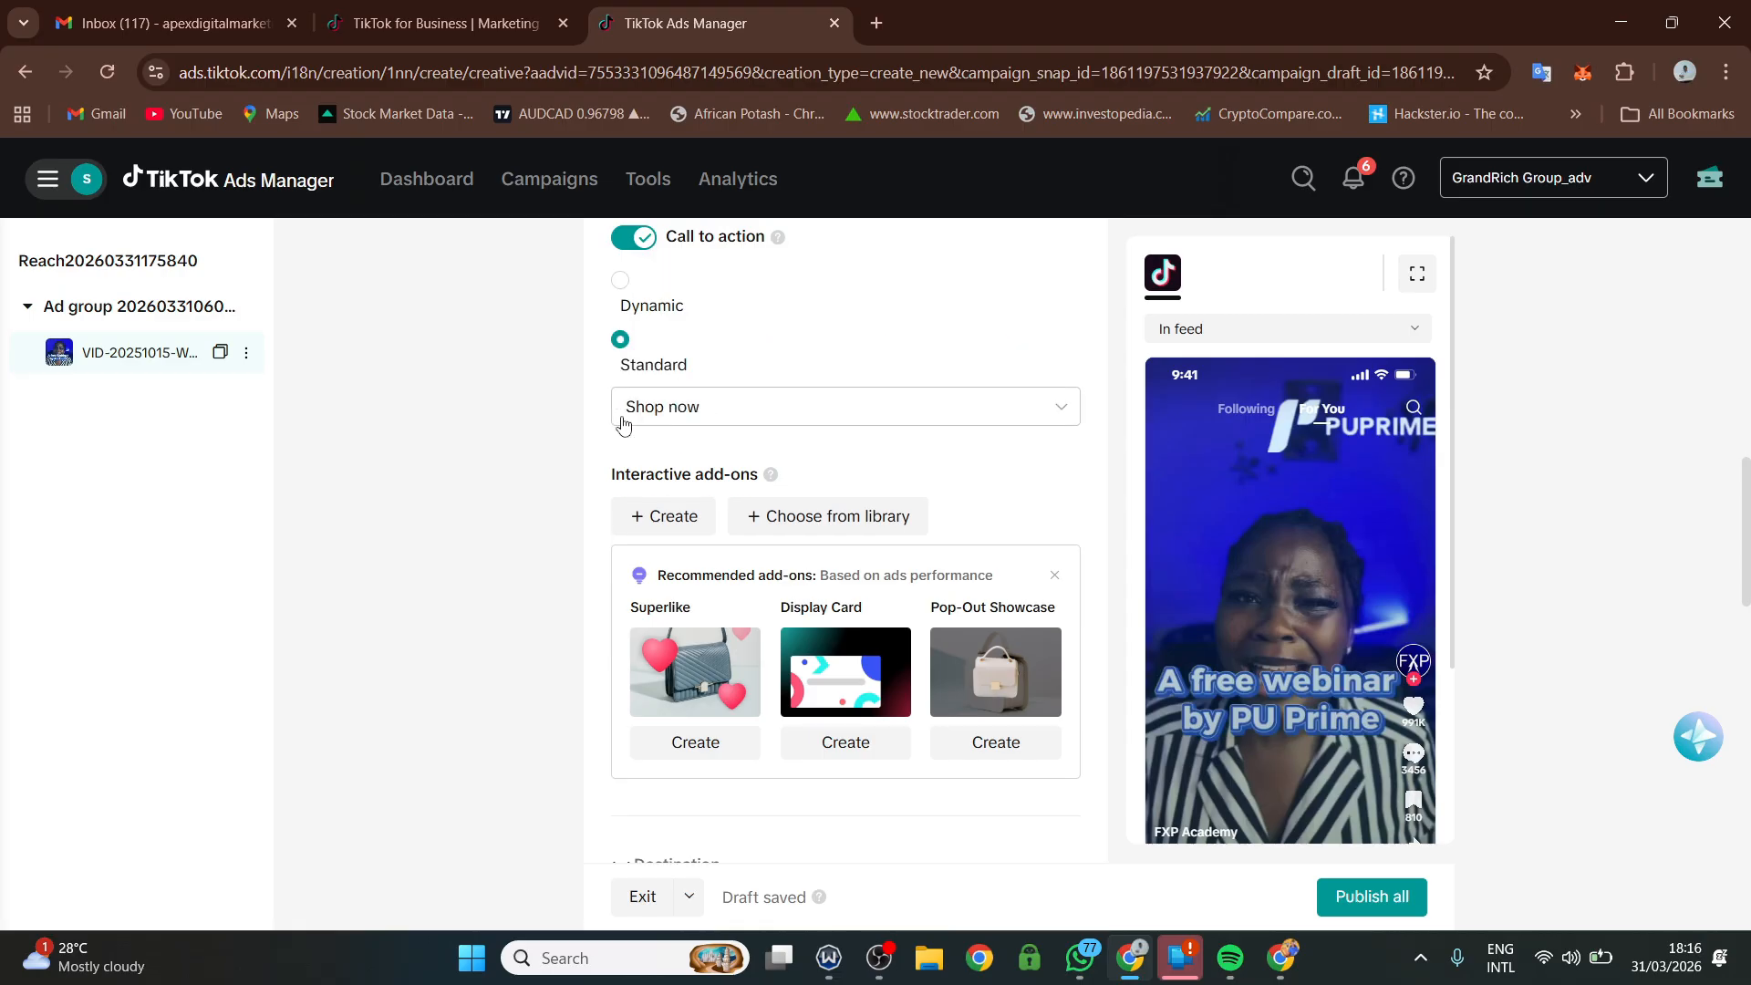
click(870, 419)
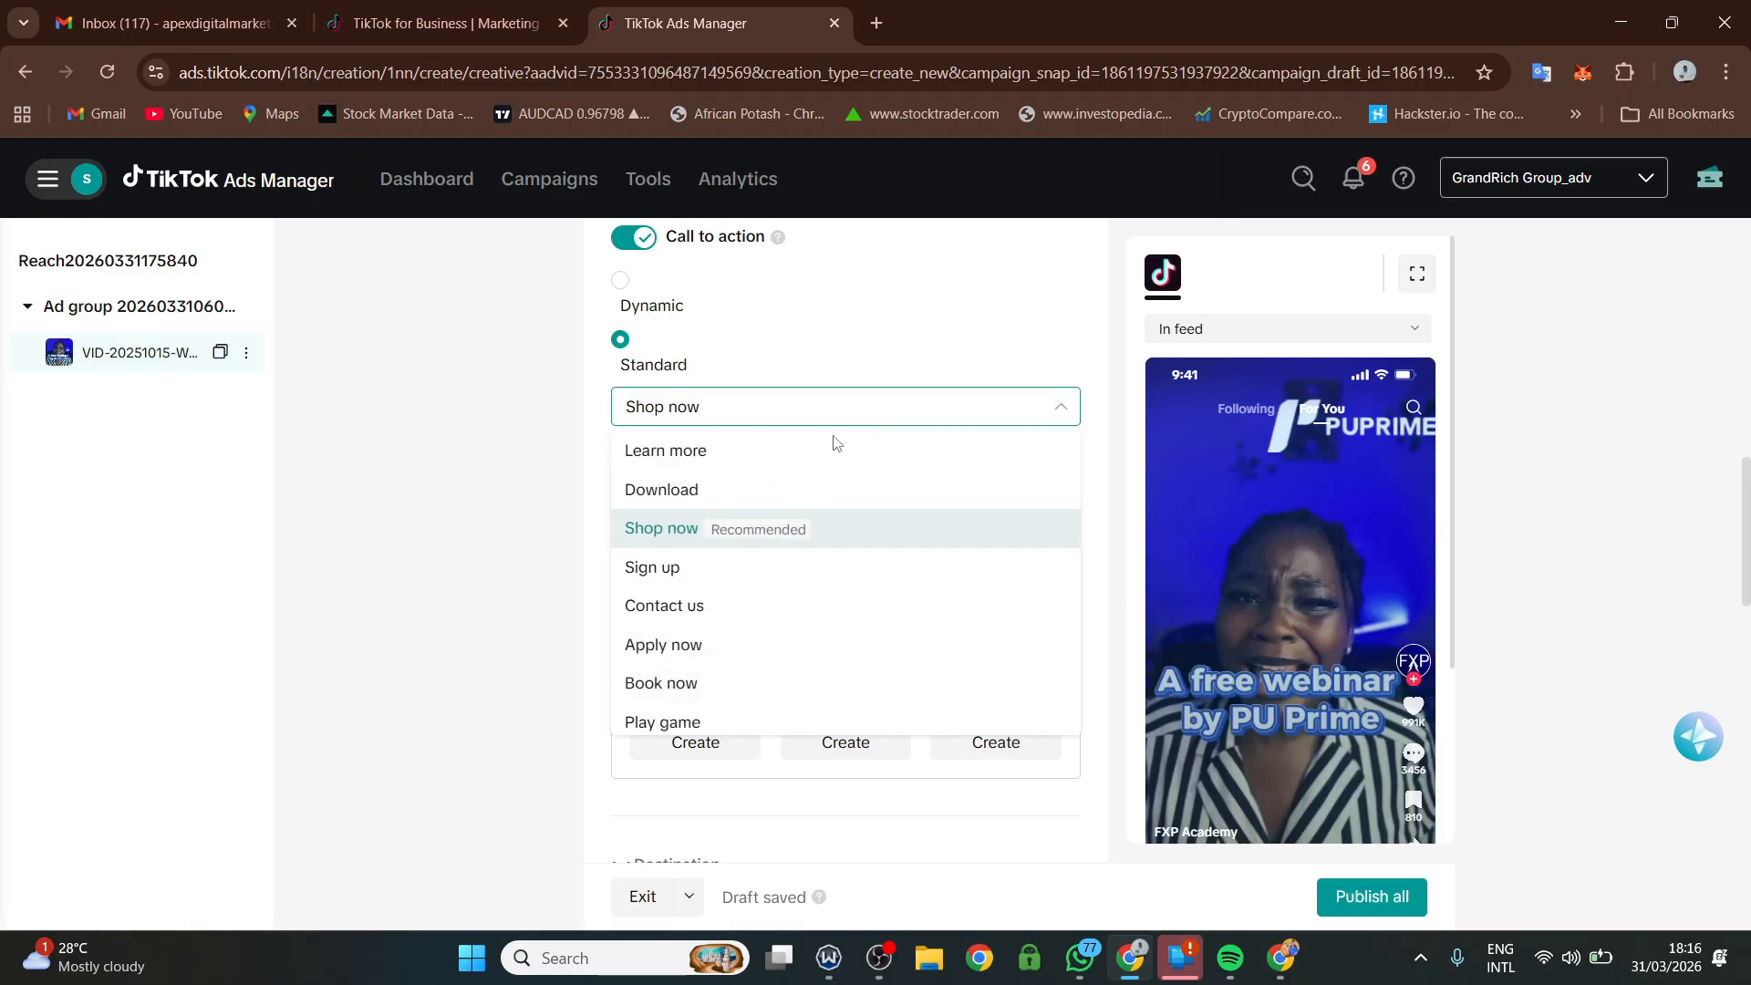
click(760, 456)
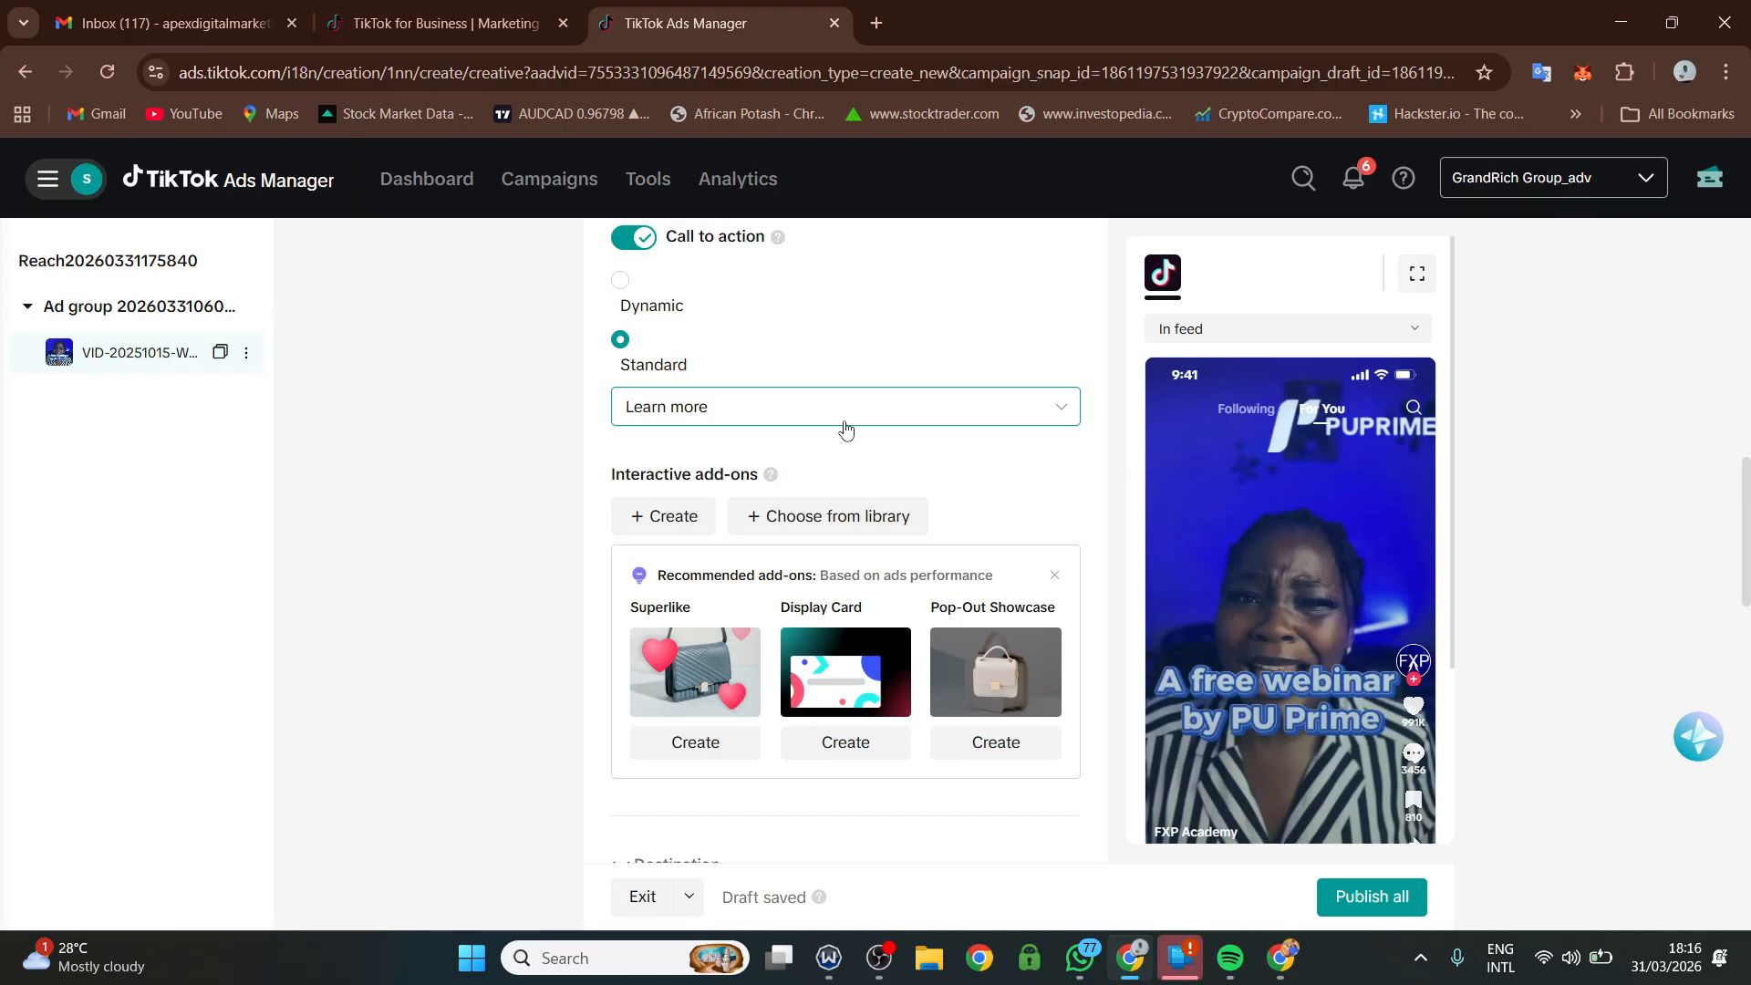
scroll(1200, 553, down, 3)
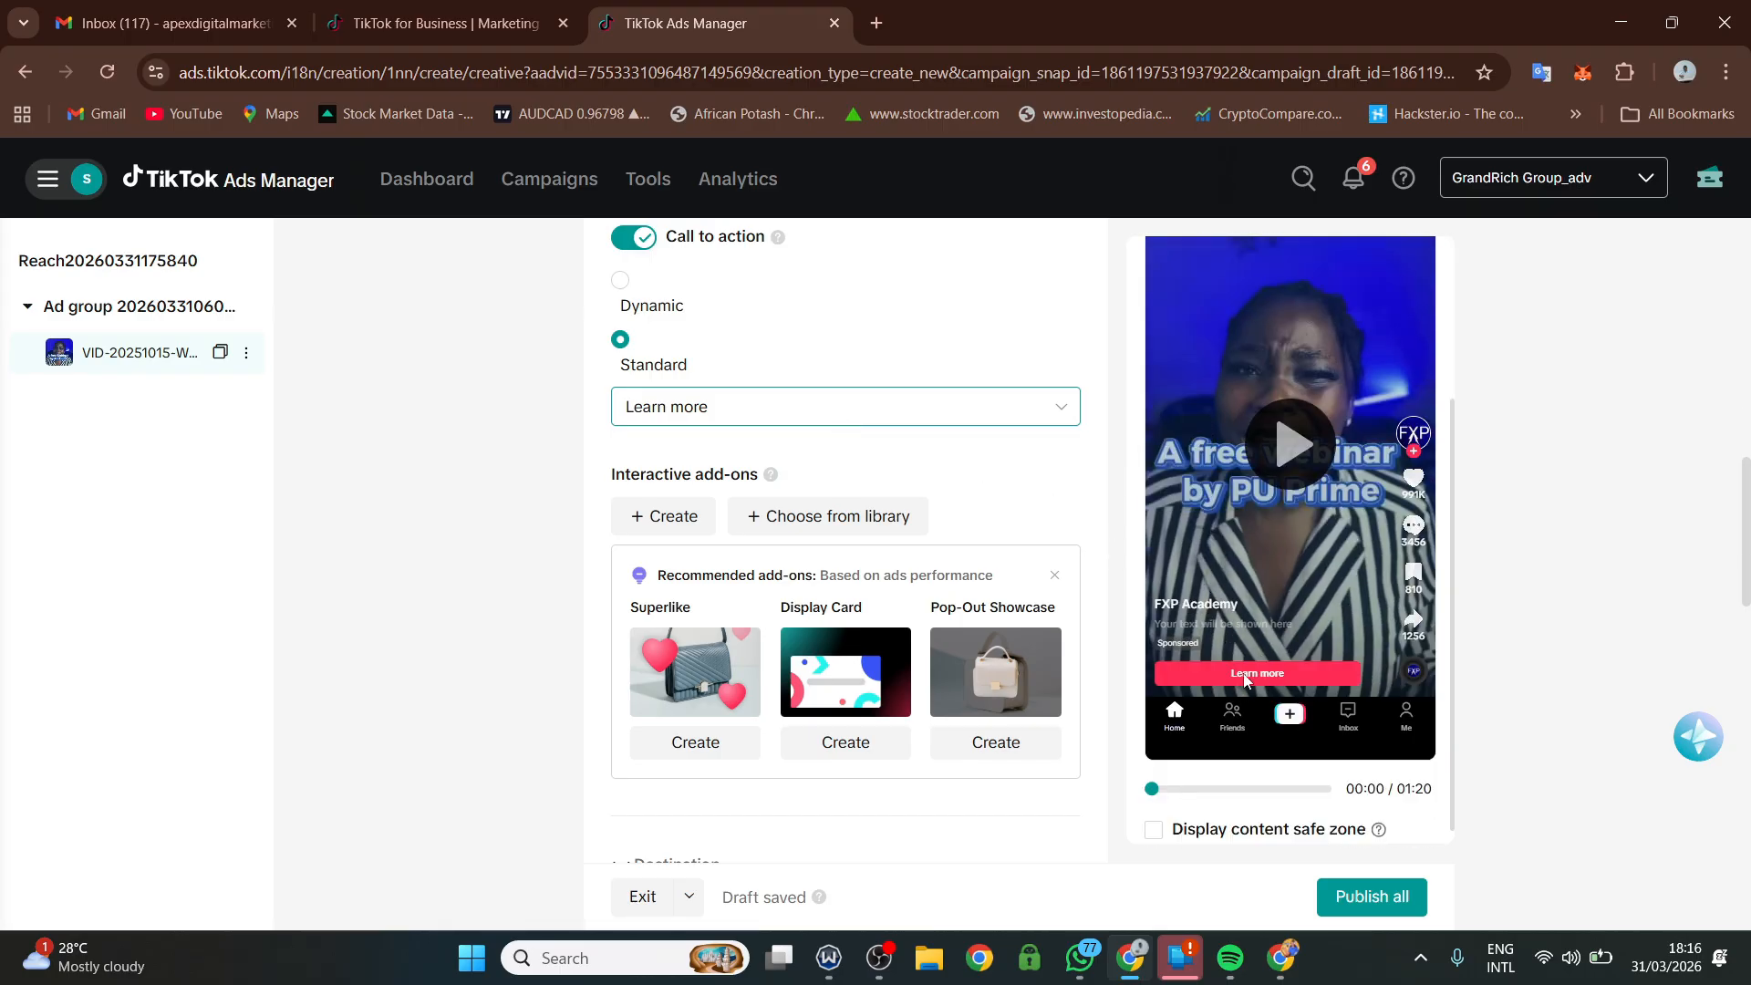
scroll(653, 344, up, 1)
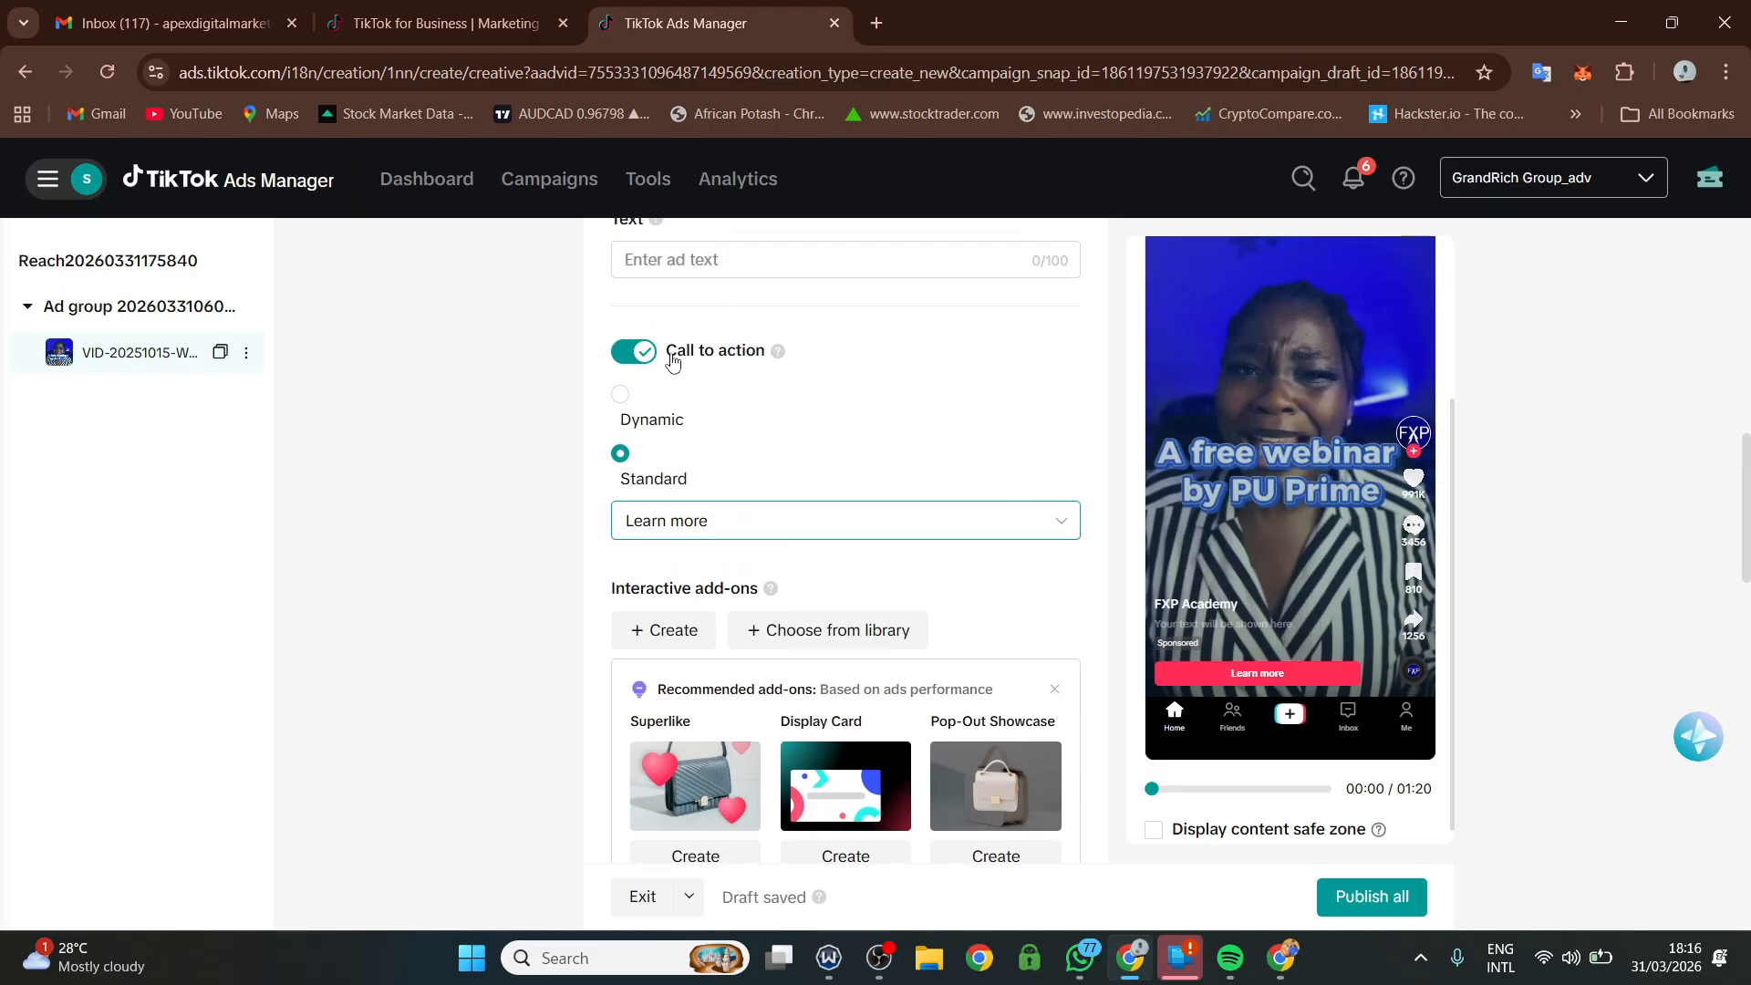
- Turn the ad's call to action off and on again, and reselect Learn more as its standard text
click(636, 353)
mouse_move(1313, 668)
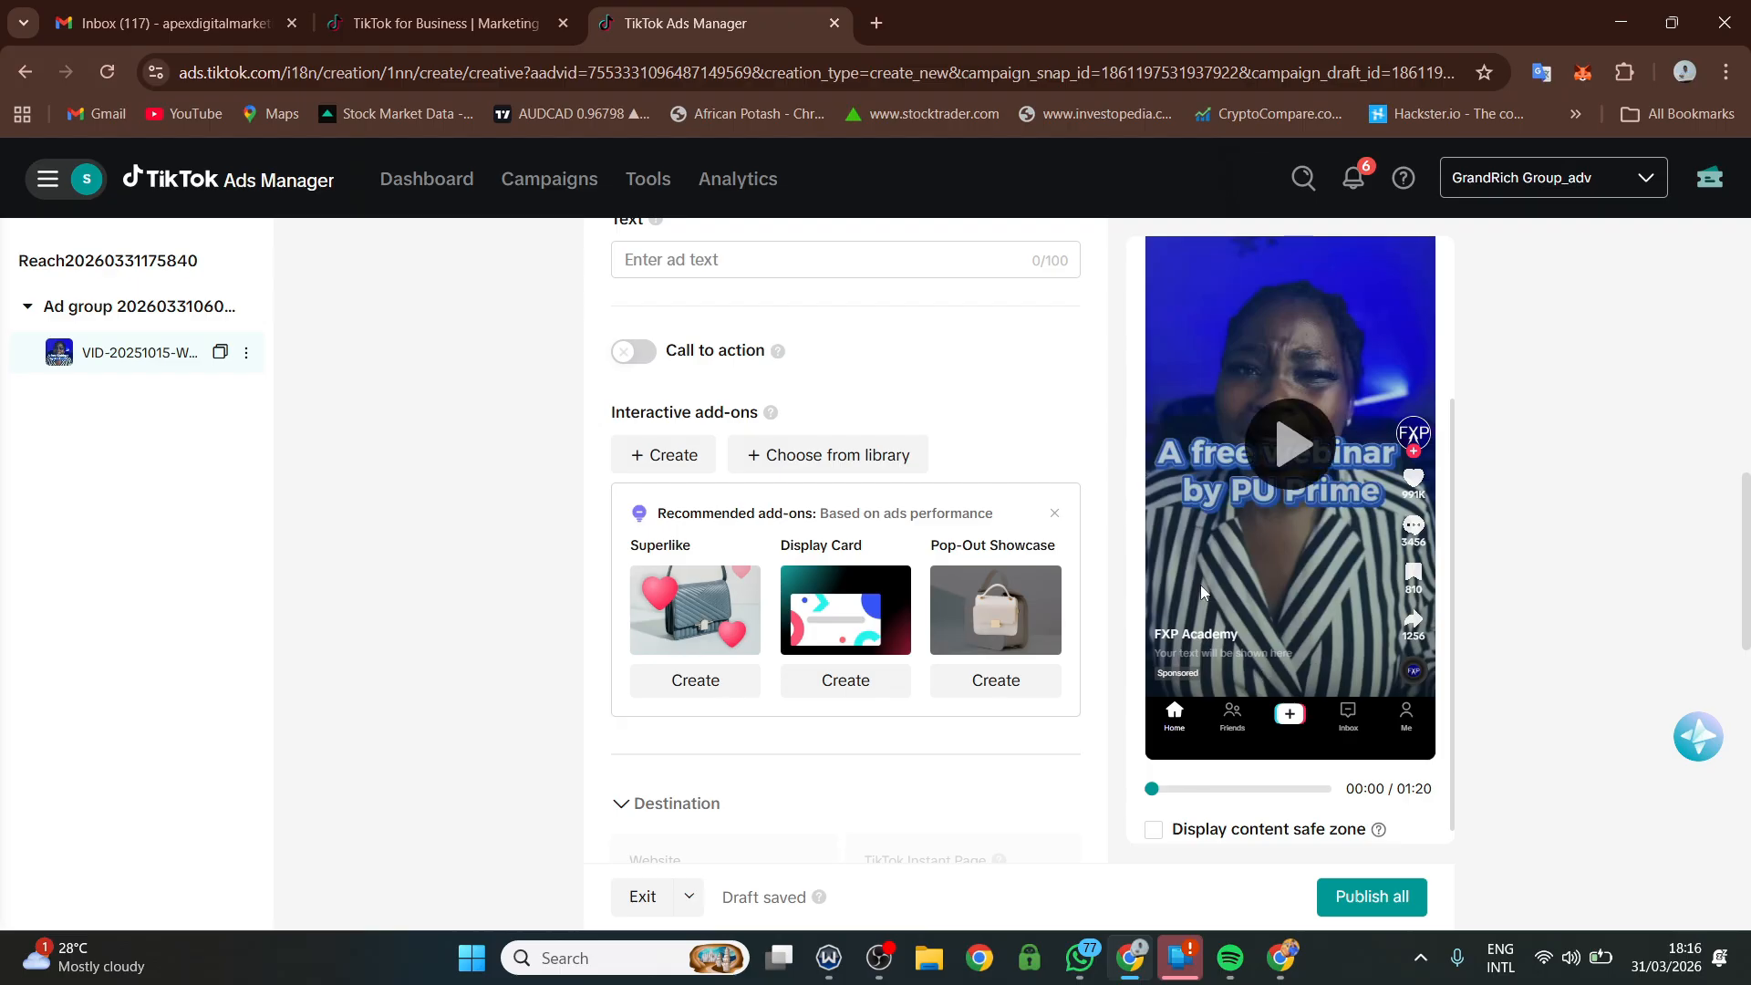
click(629, 356)
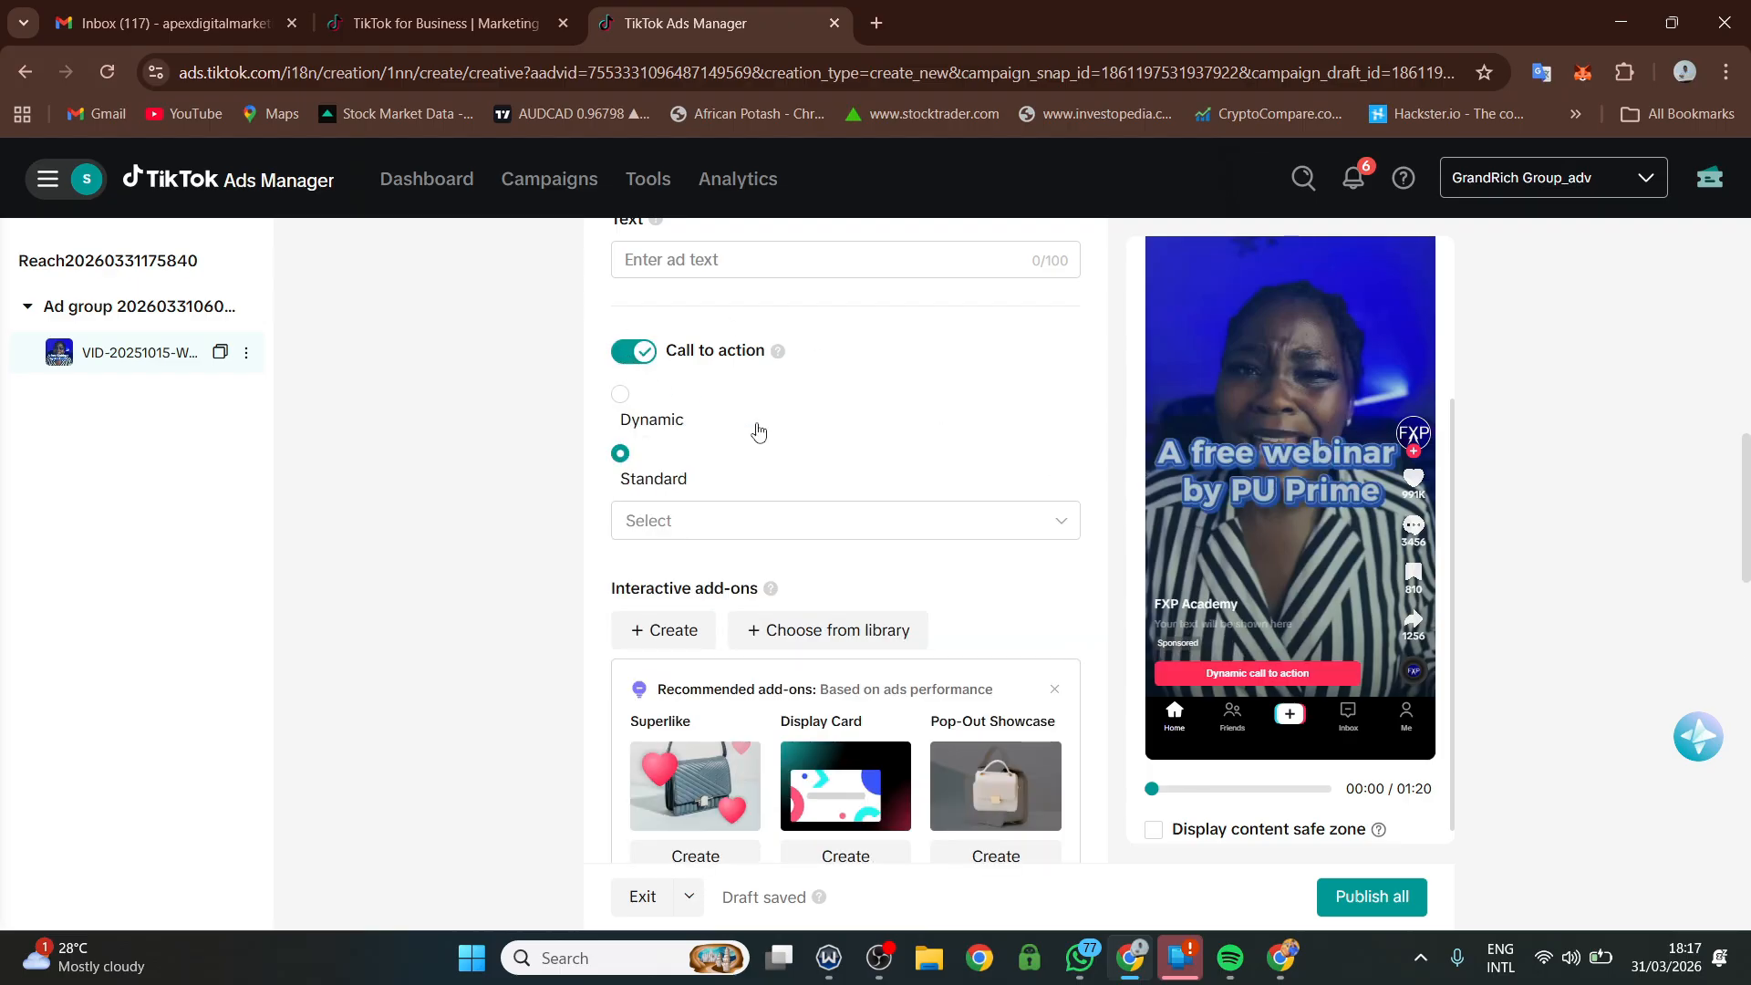
click(777, 520)
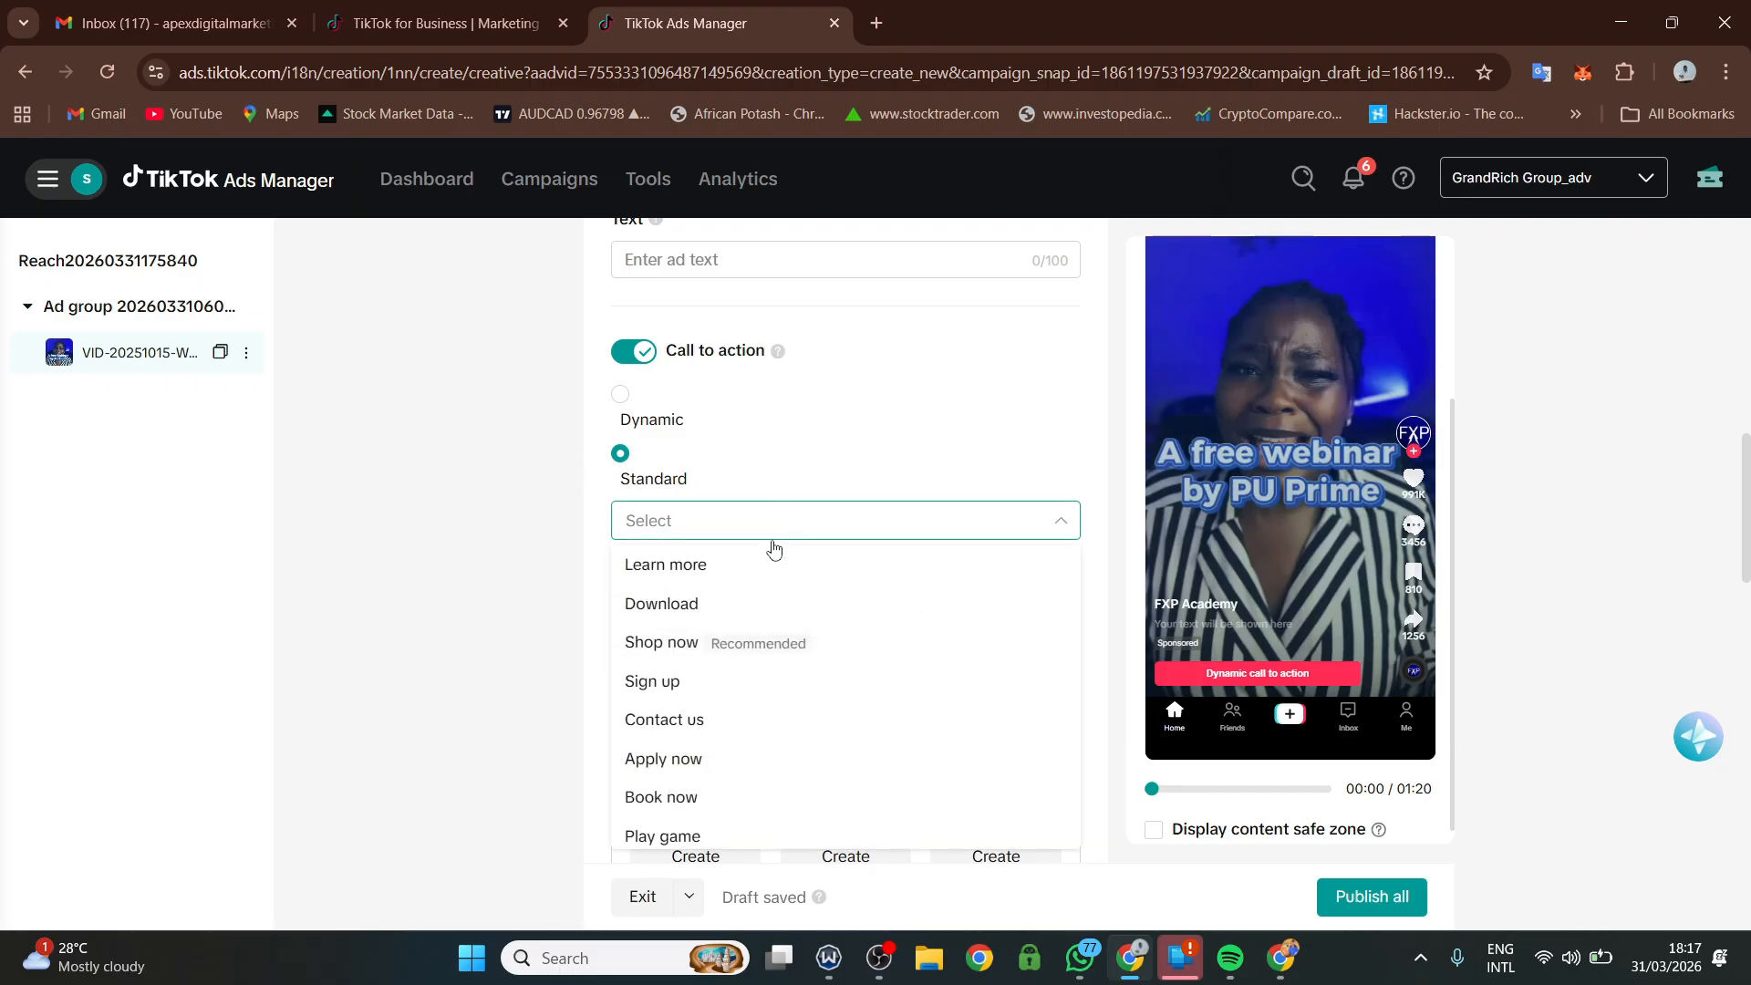
click(720, 575)
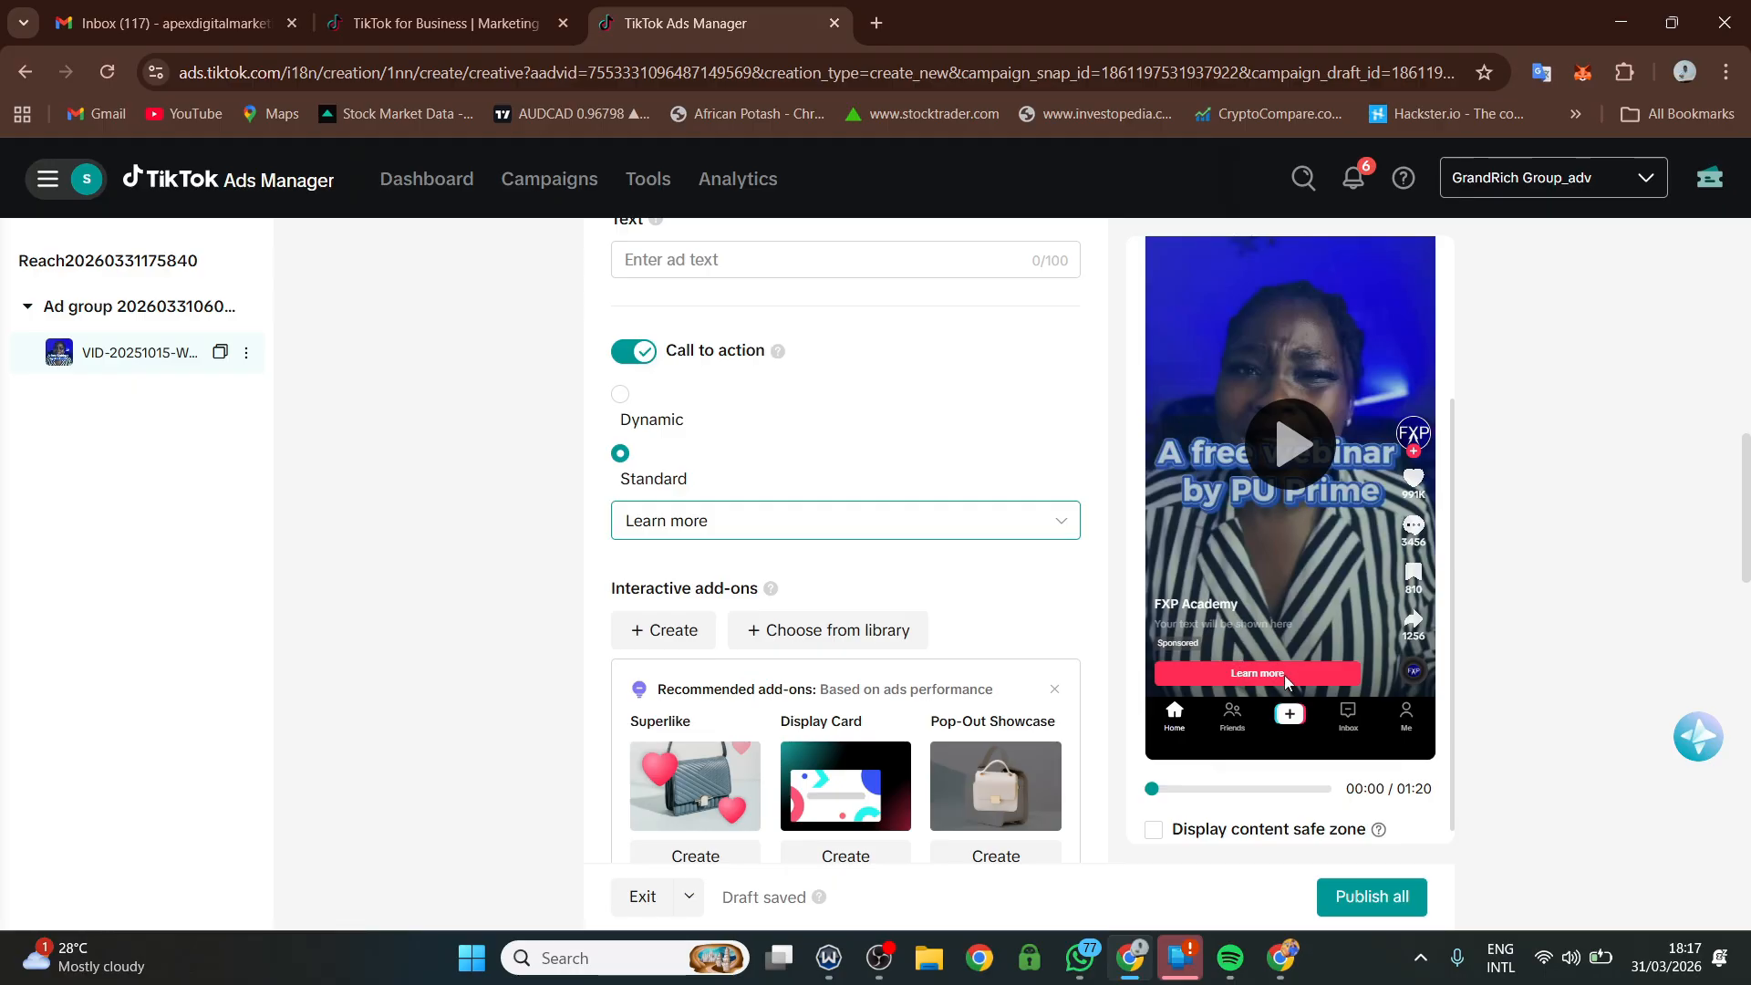
- Examine the ad's interactive add-ons, website destination URL field, deeplink, disclaimer, AI-generated content and authorization settings
scroll(727, 658, down, 5)
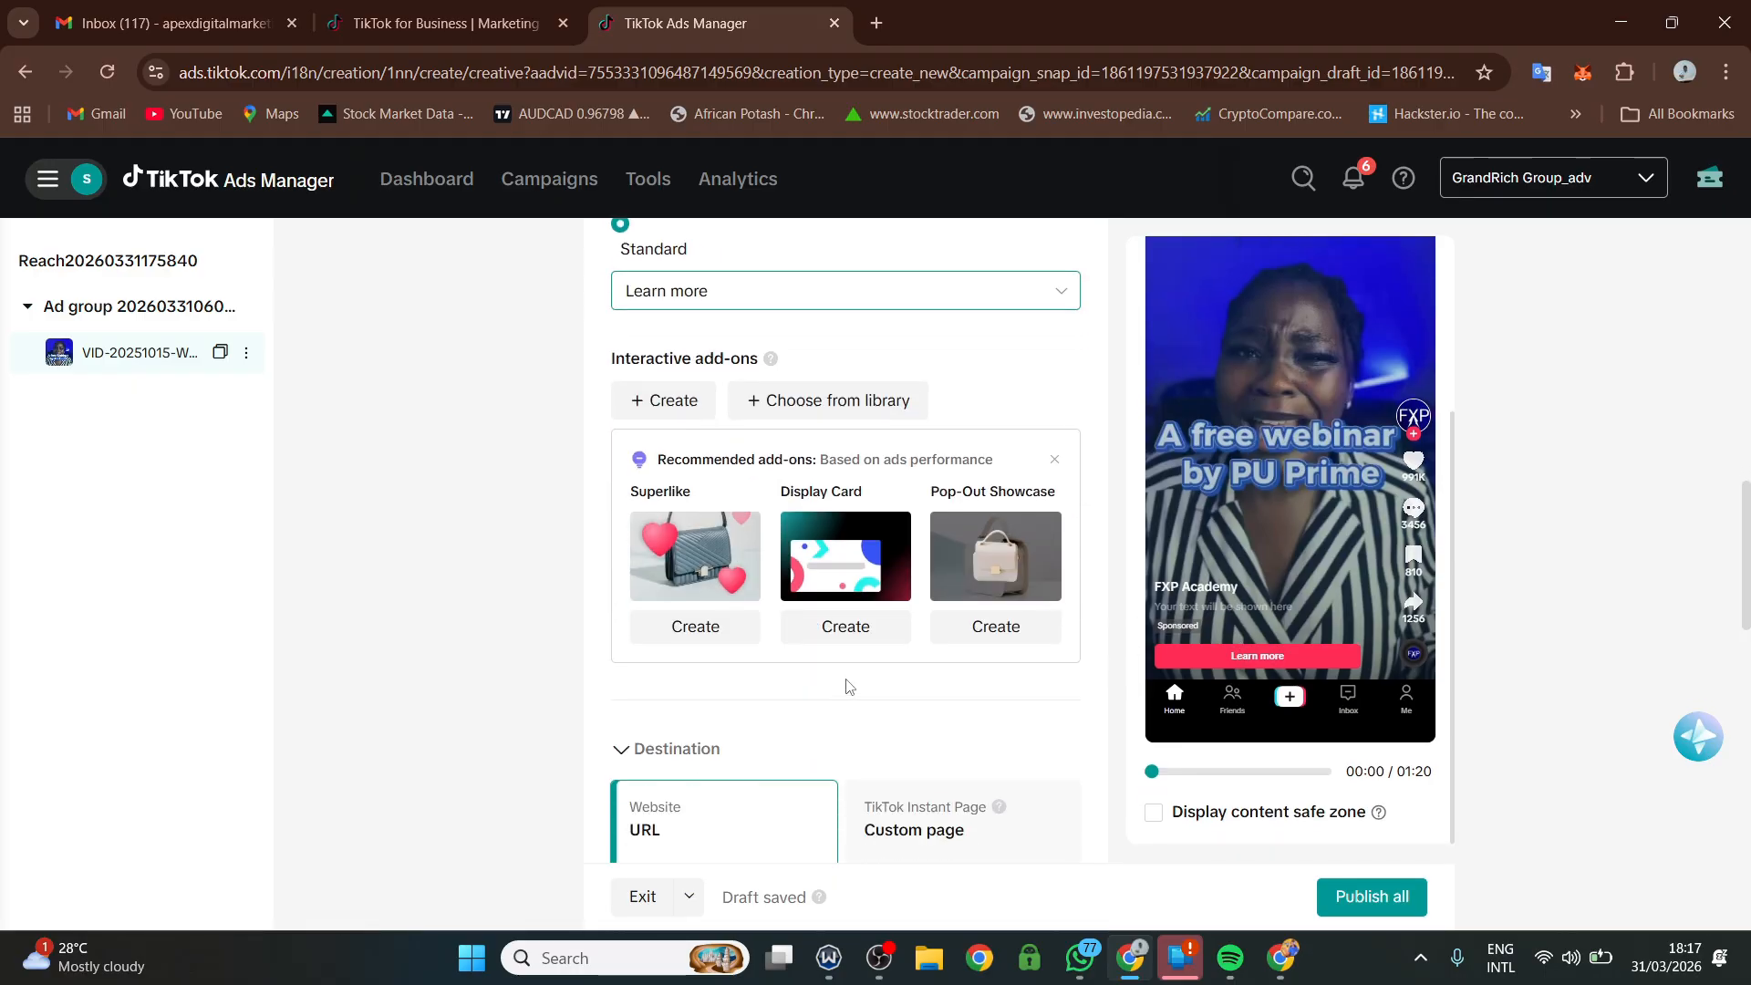
scroll(727, 658, down, 3)
scroll(707, 365, up, 2)
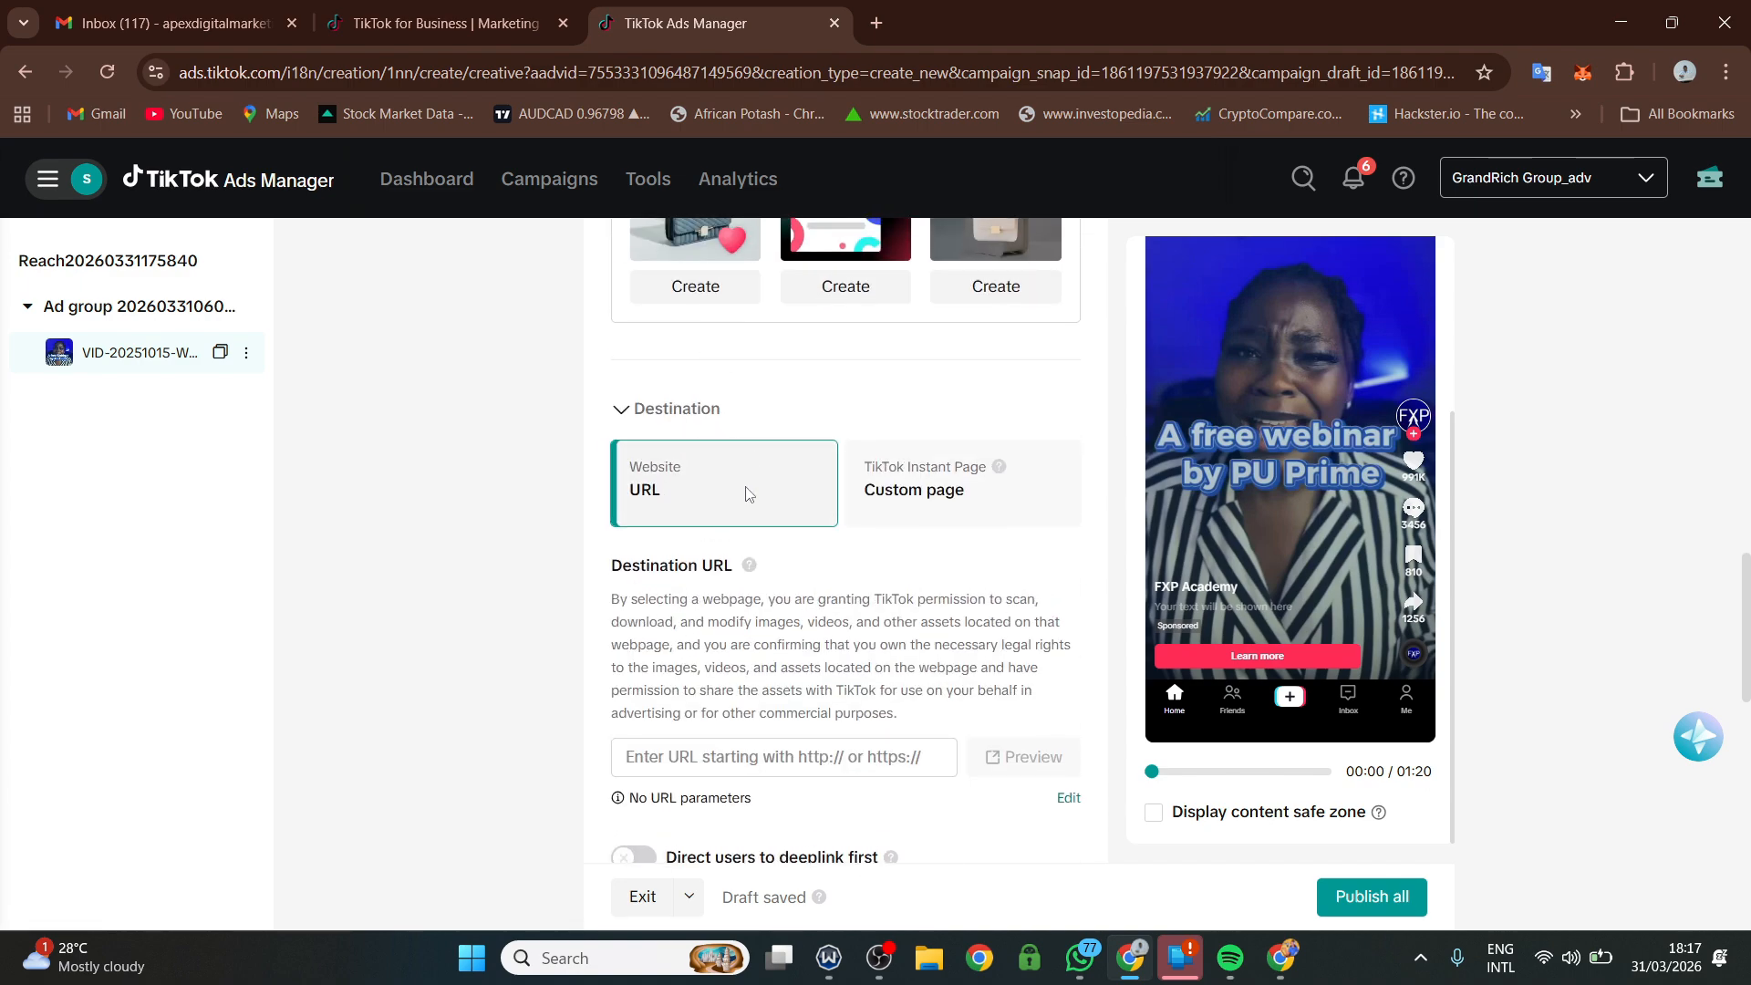
scroll(733, 493, down, 3)
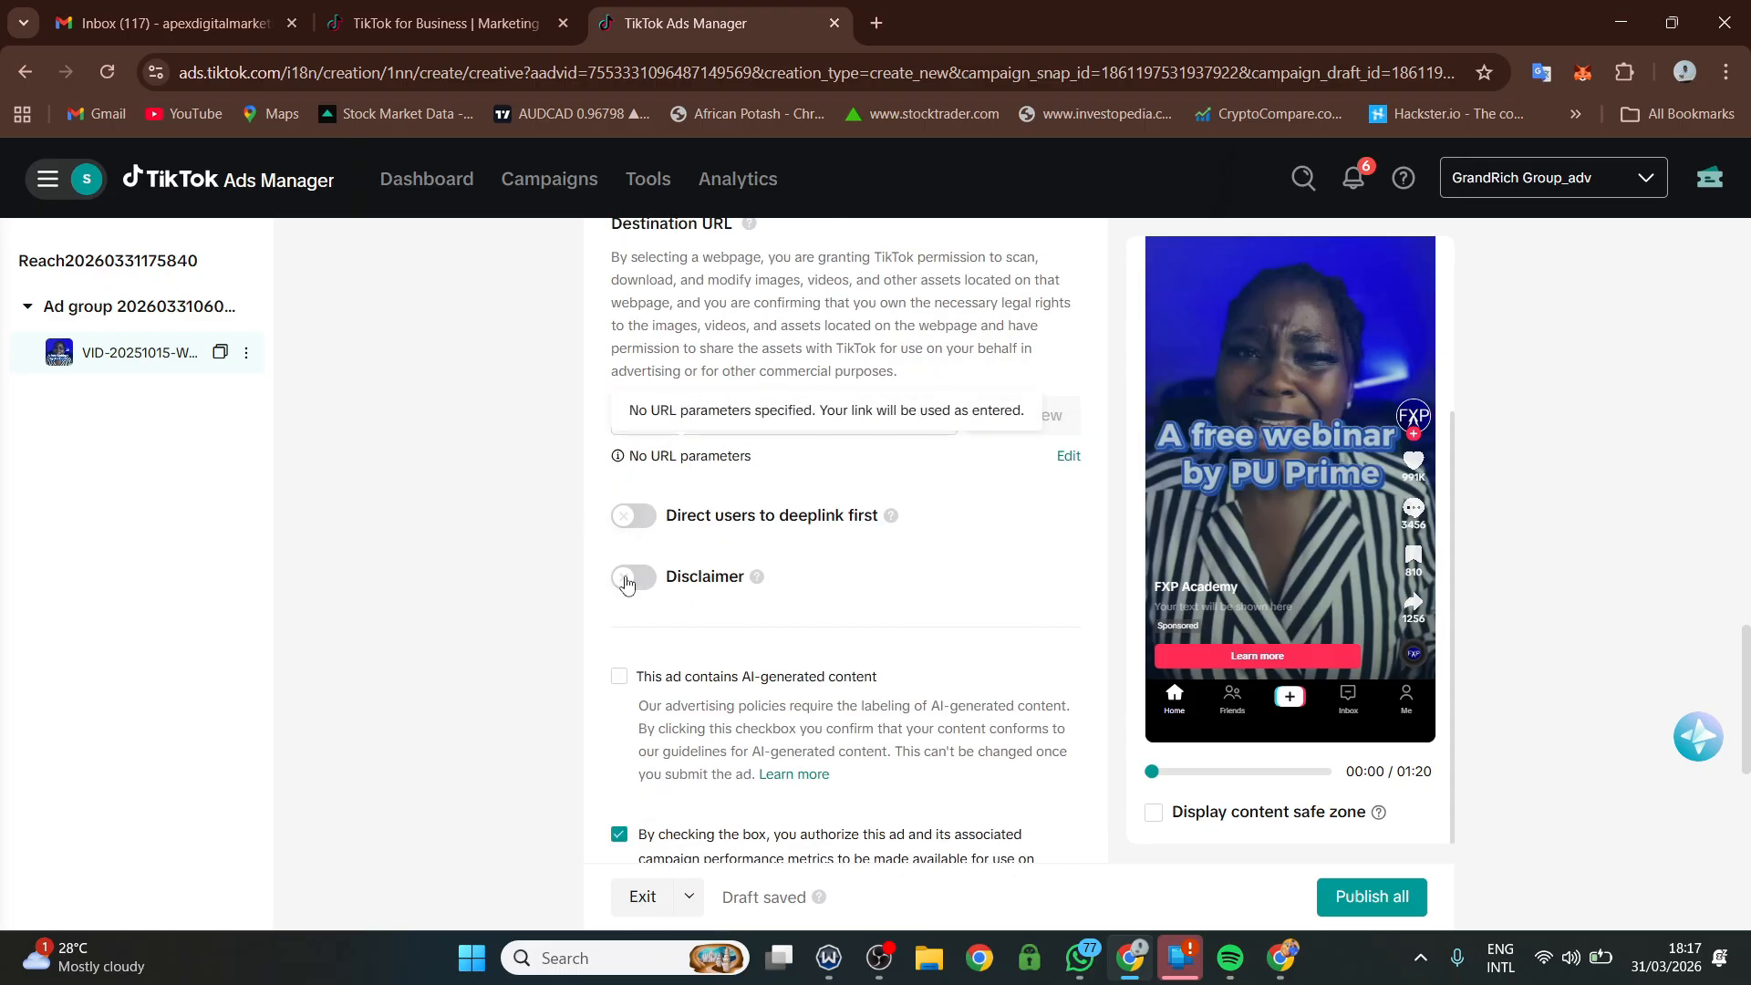
scroll(684, 474, up, 1)
click(697, 526)
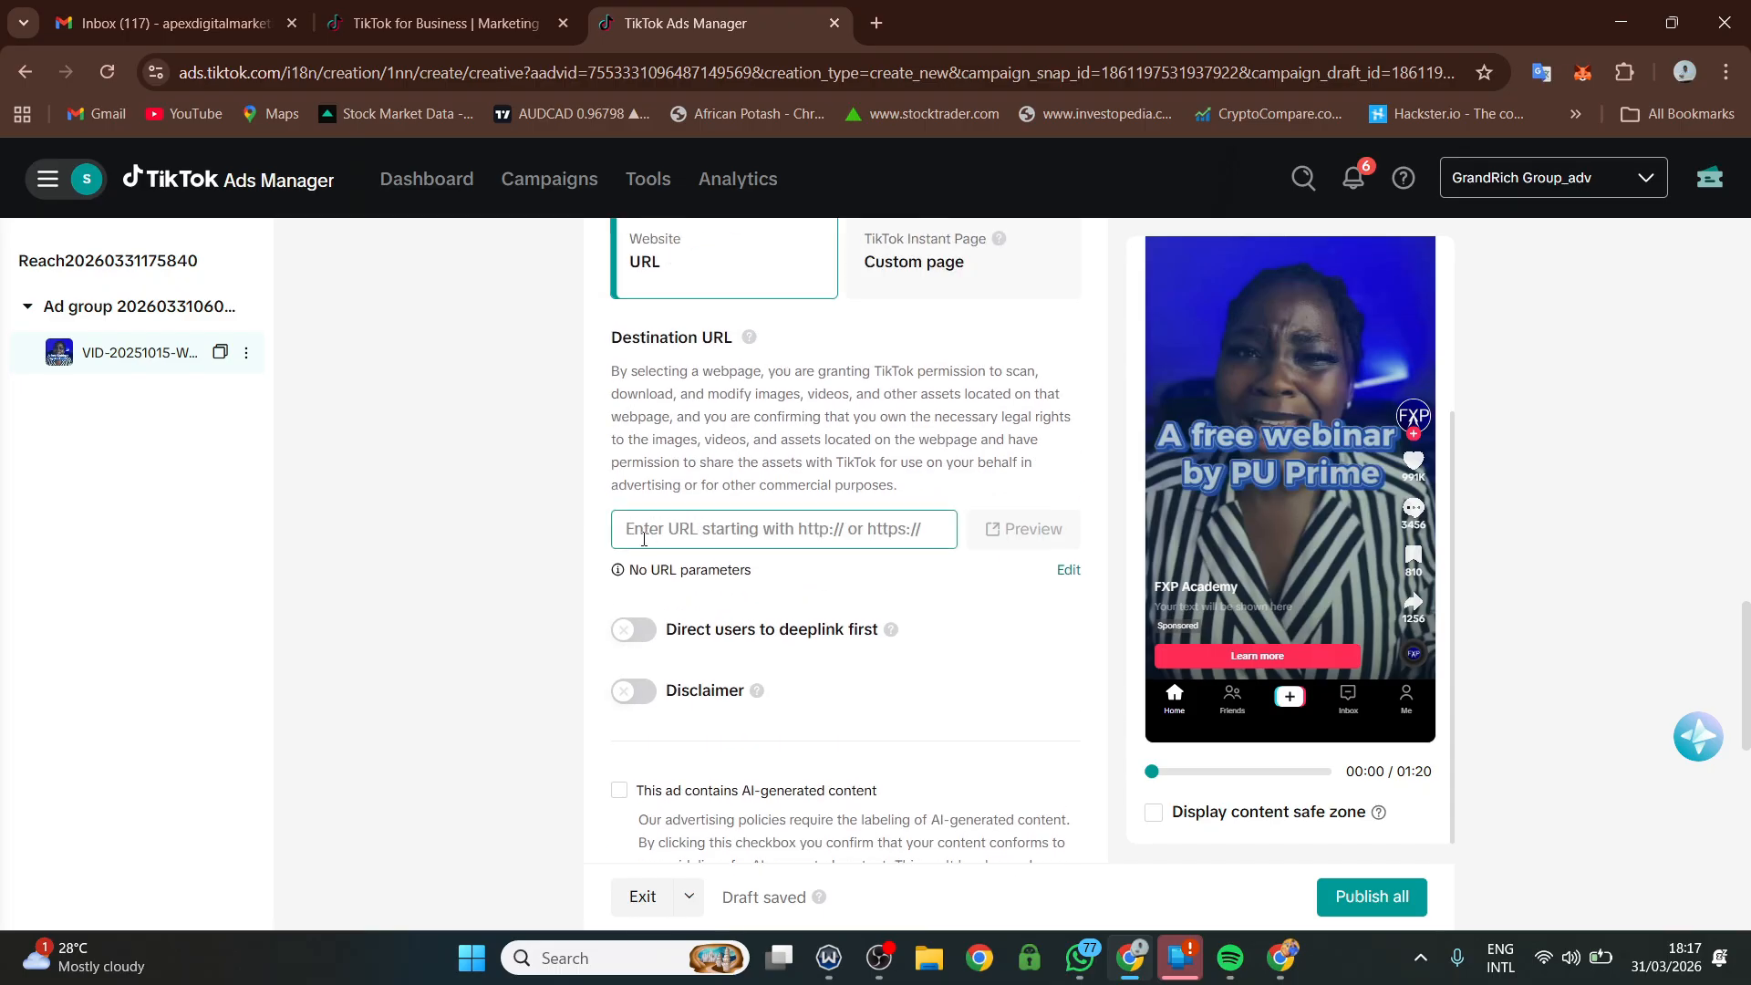
scroll(689, 529, down, 3)
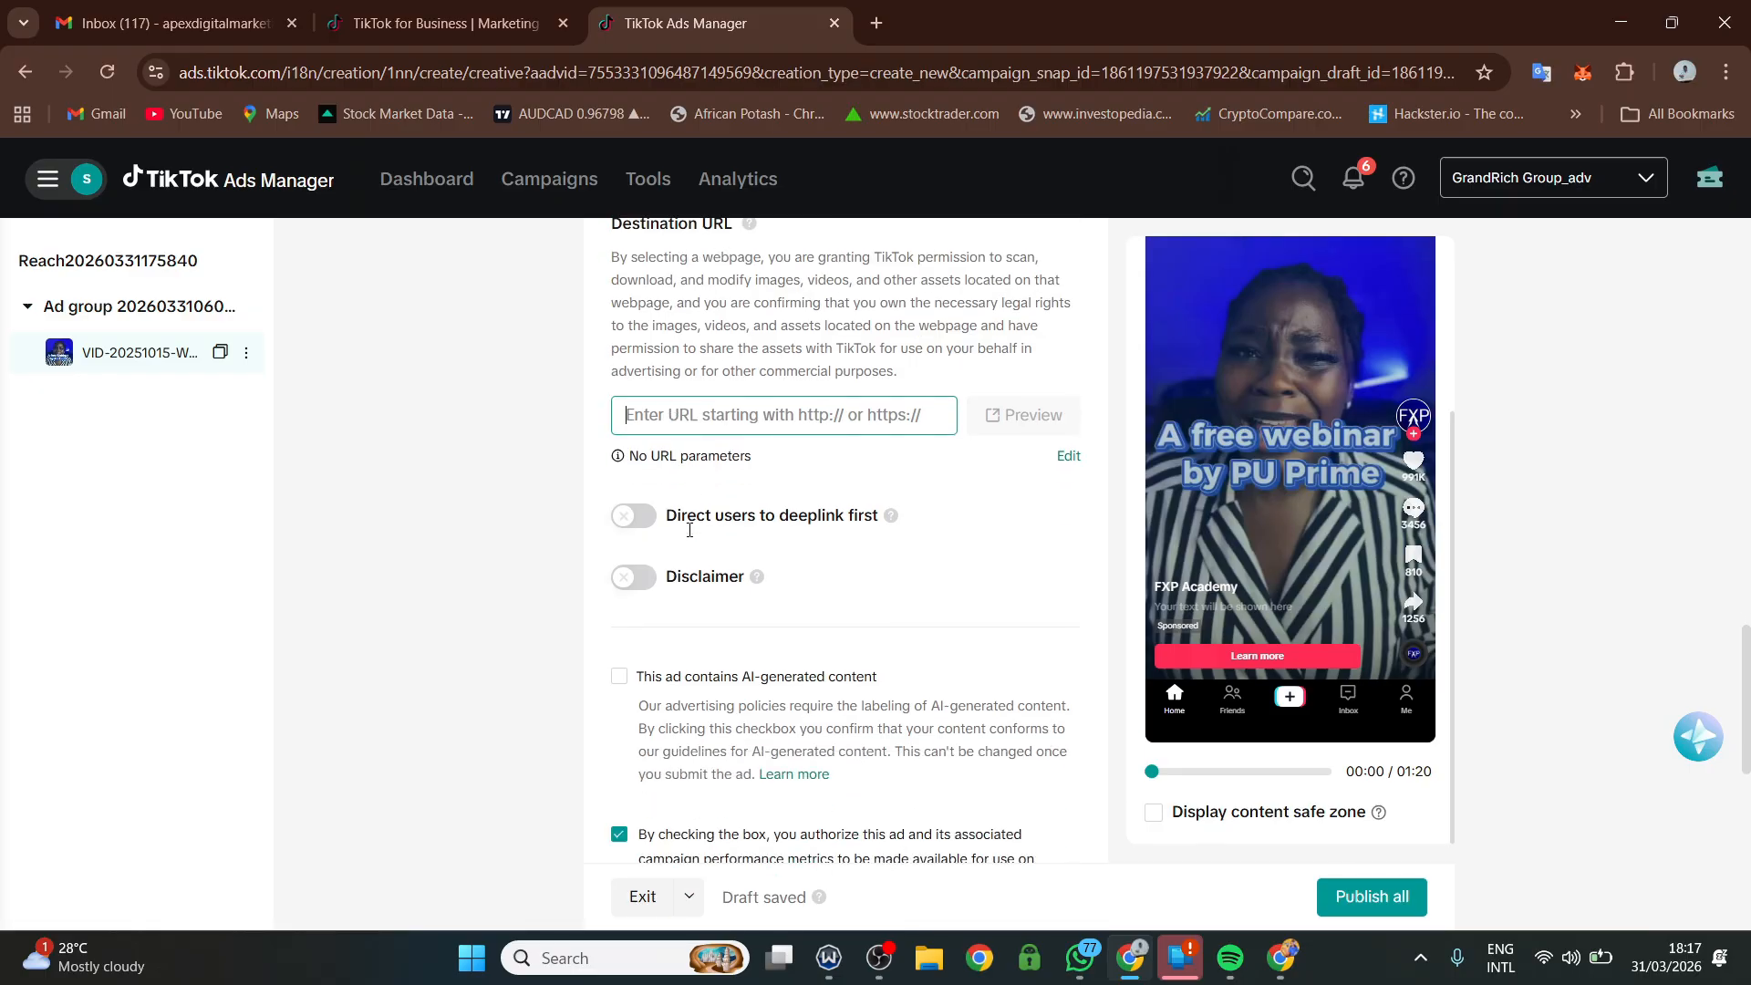
mouse_move(1263, 522)
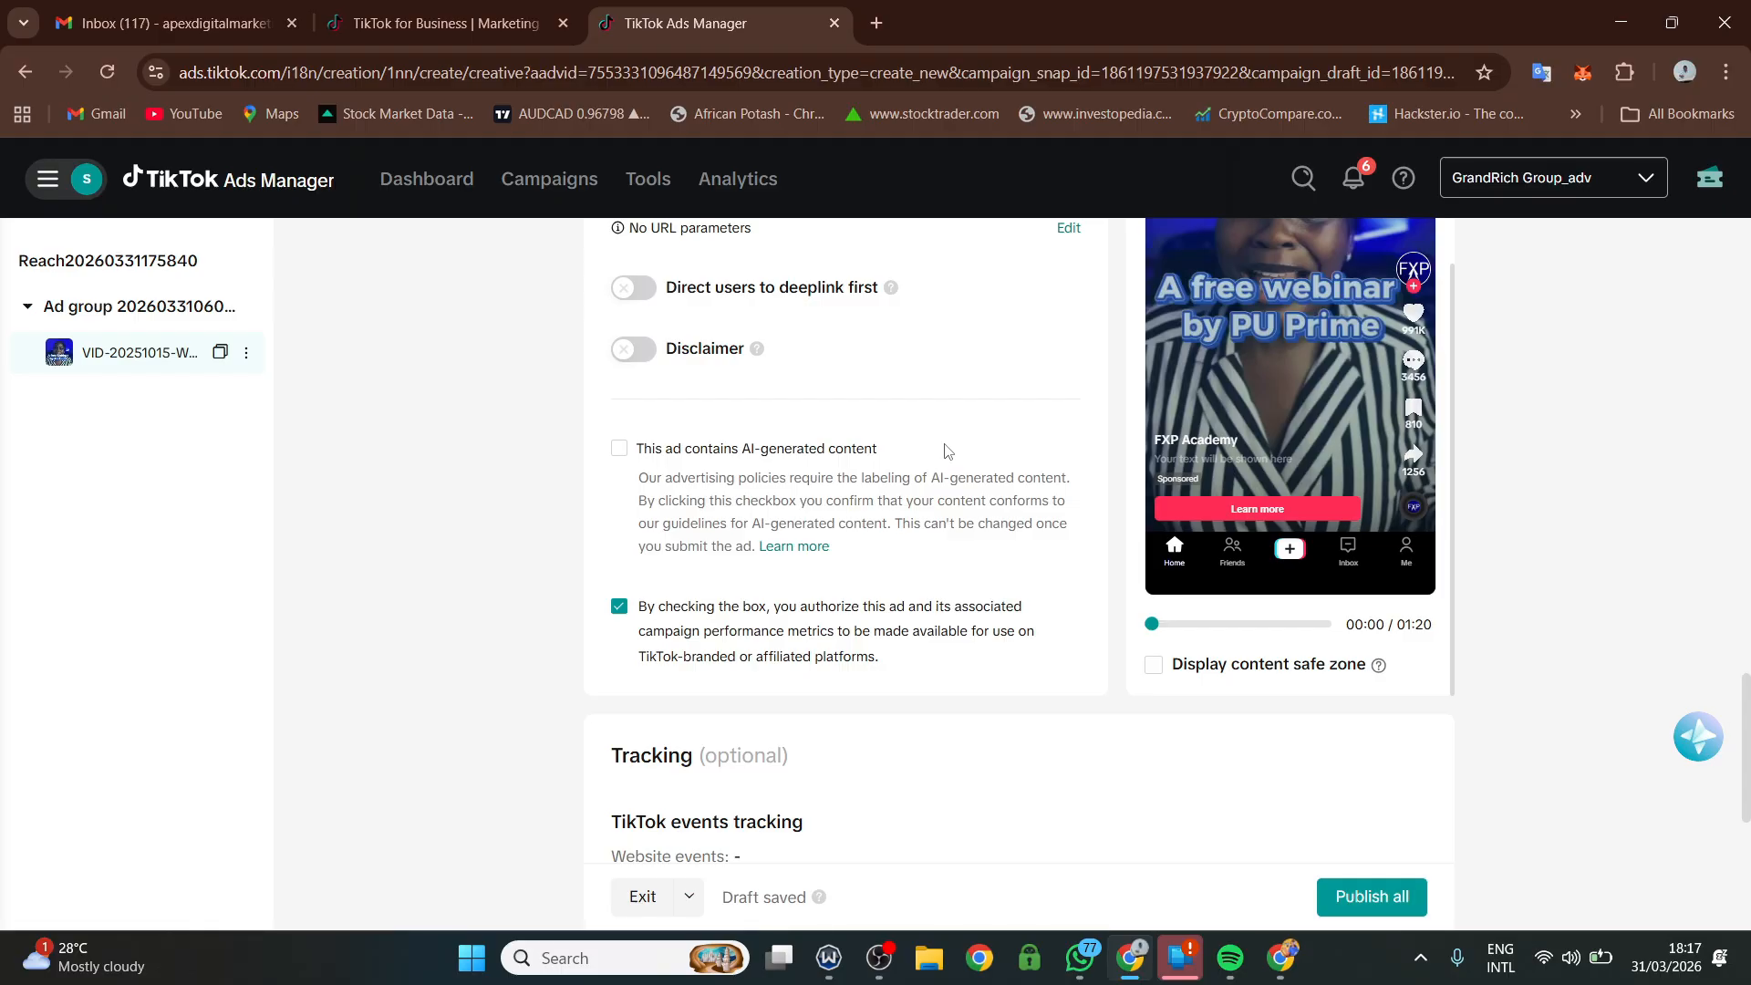
scroll(821, 438, up, 3)
click(755, 413)
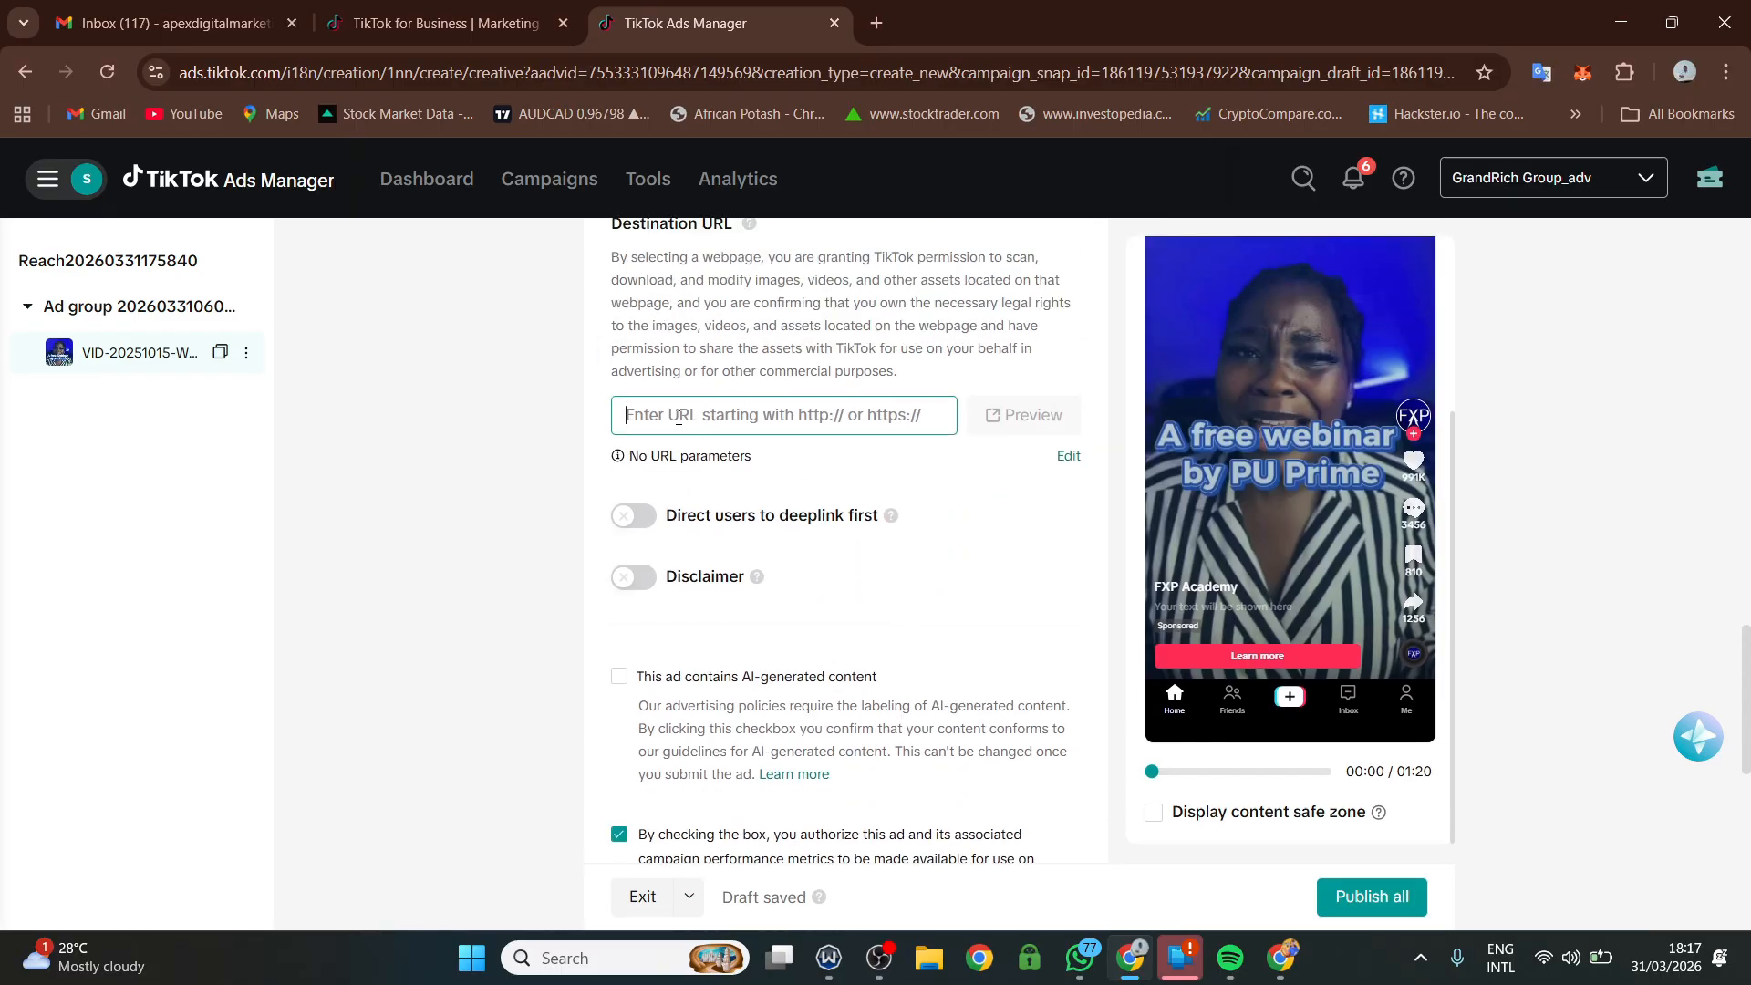
scroll(731, 489, down, 4)
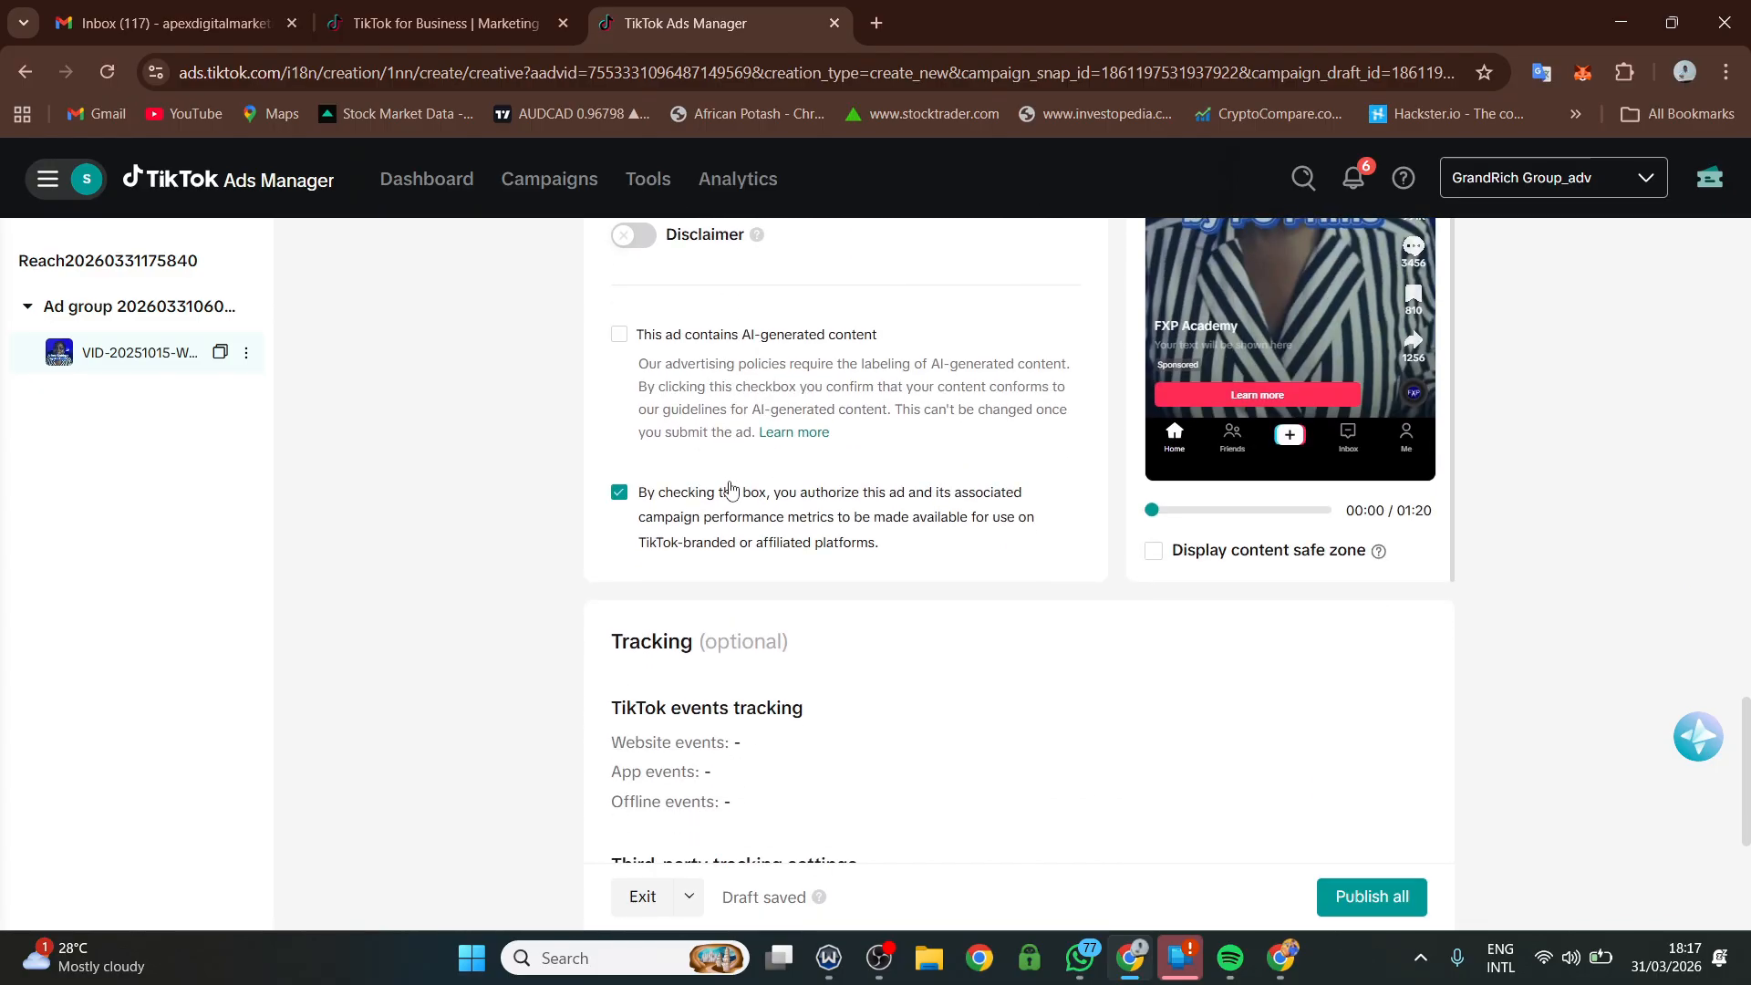